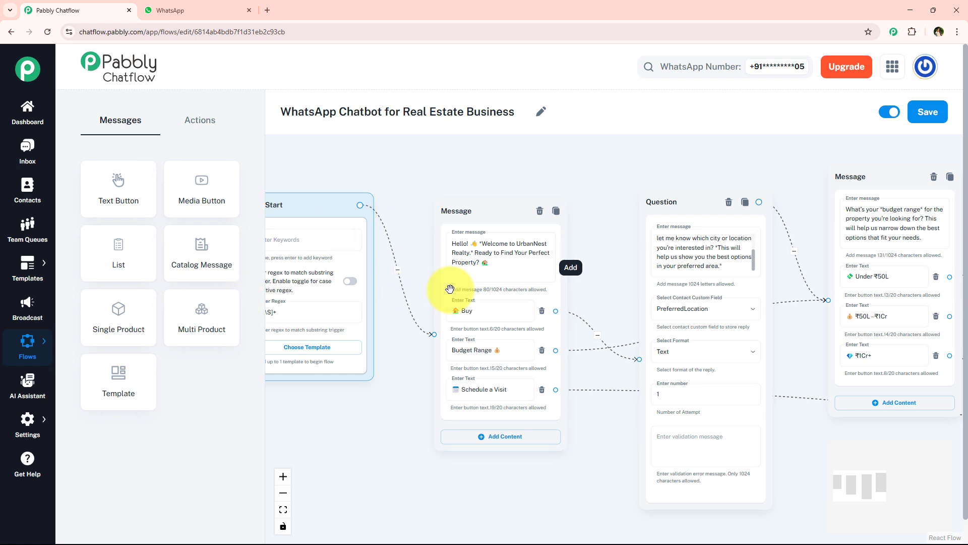
Switch to WhatsApp and send "Hey I want to buy" in the Pabbly ChatFlow chat
click(217, 10)
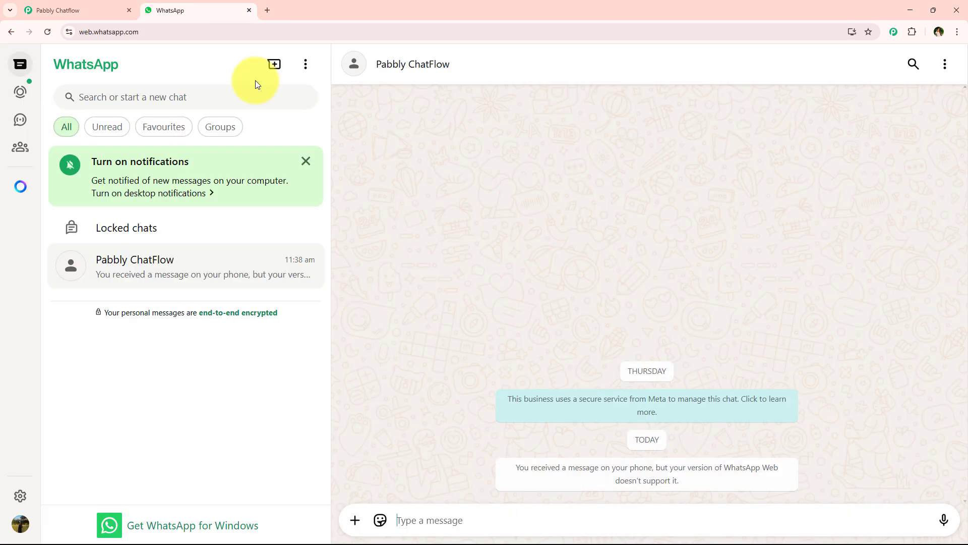
click(442, 516)
text(Hey I want to buy)
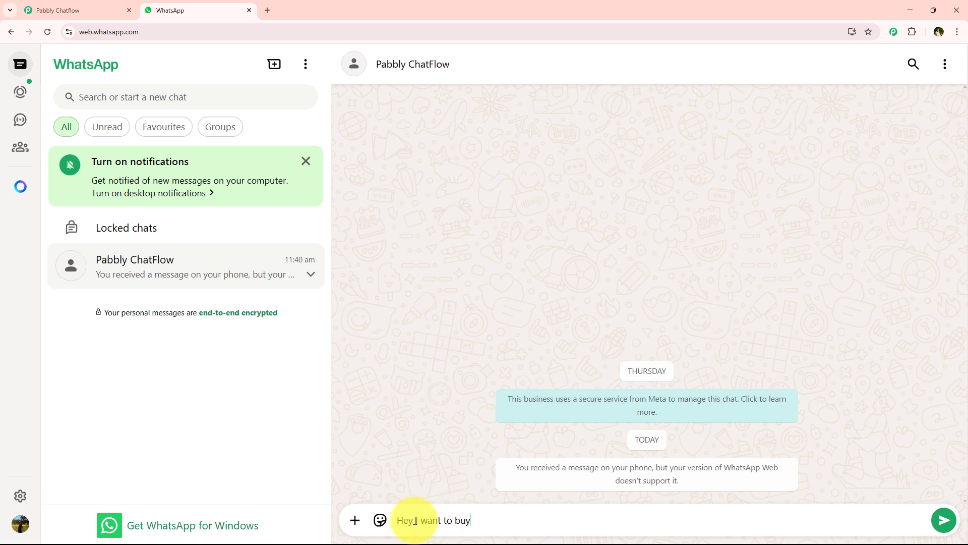
key(Return)
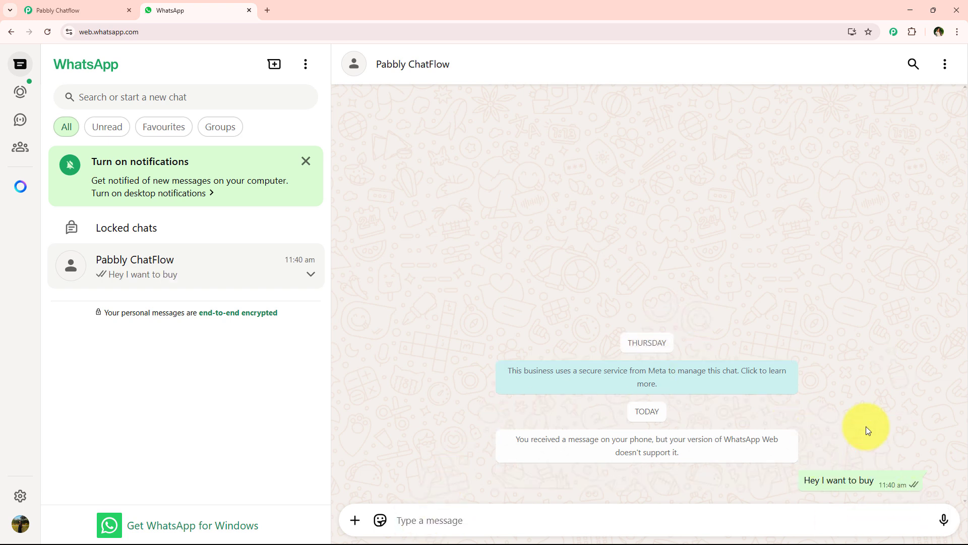
Read the chatbot's welcome message and answer it with the Buy option
double_click(388, 392)
drag(450, 390, 547, 392)
click(695, 406)
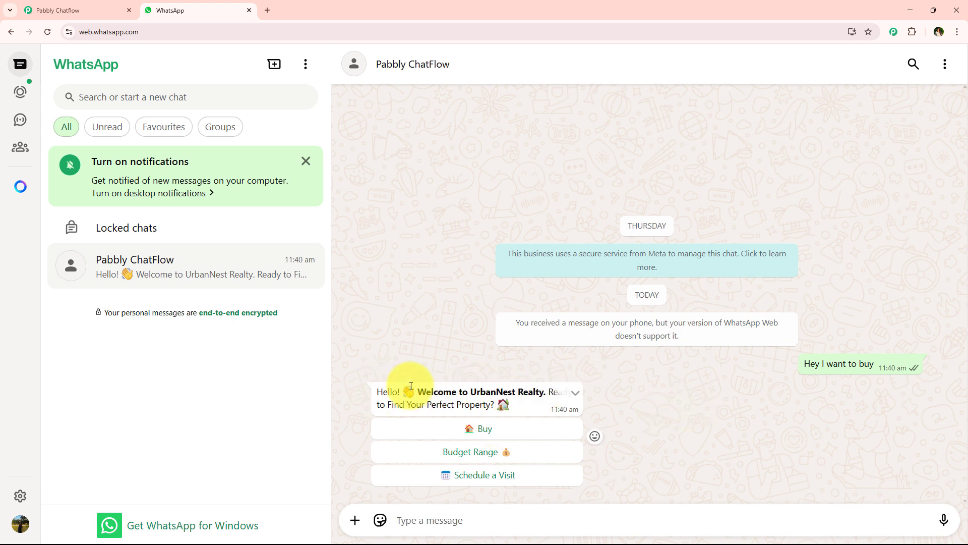
click(503, 439)
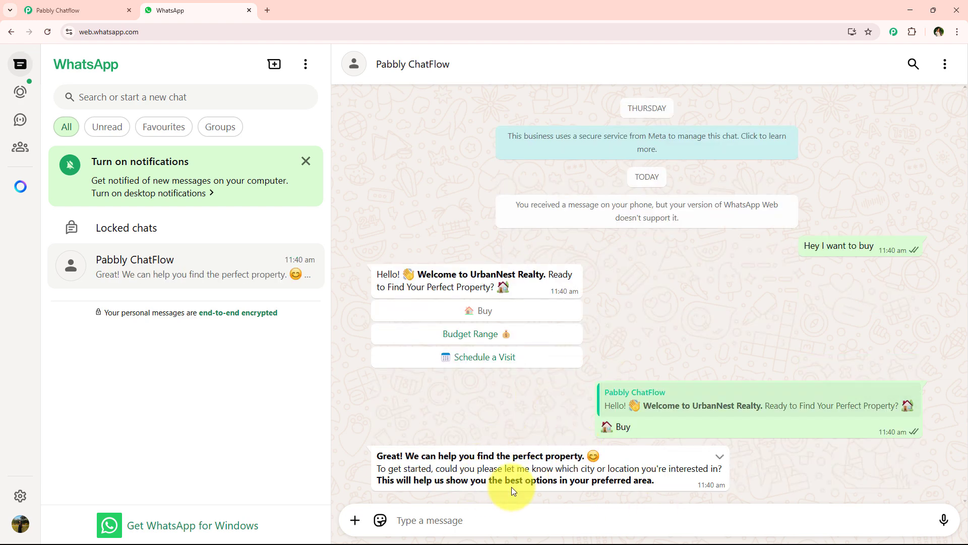
Read the chatbot's location question and reply with "Bhopal"
drag(590, 482, 679, 483)
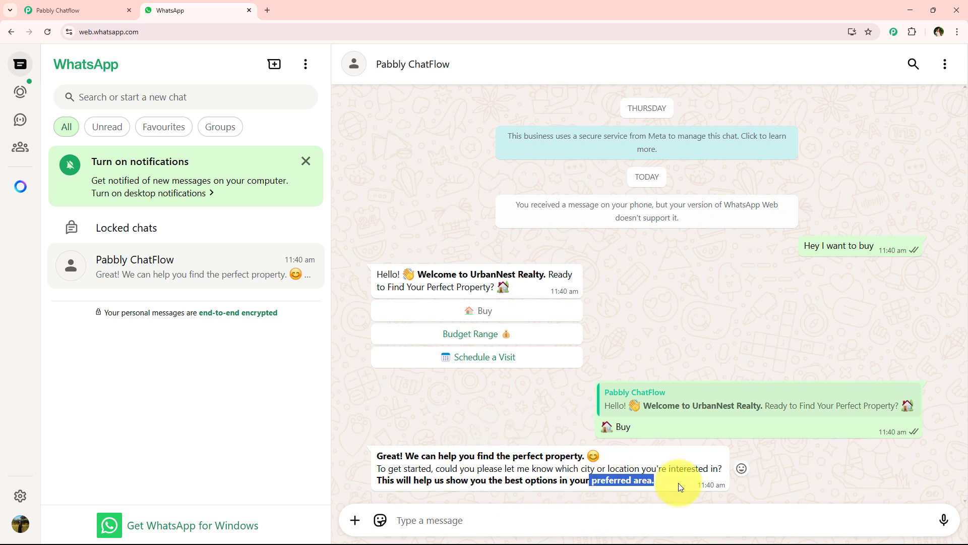
click(679, 482)
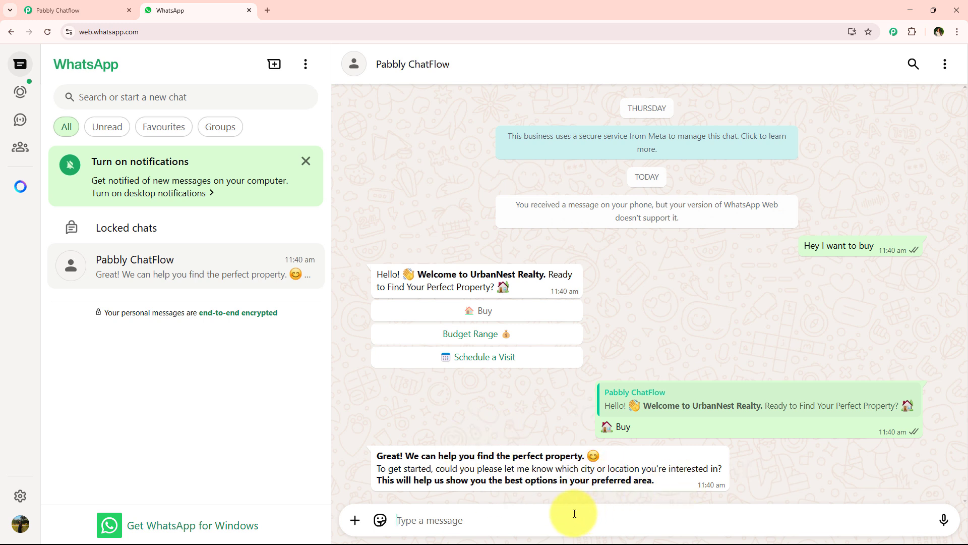
text(Bh)
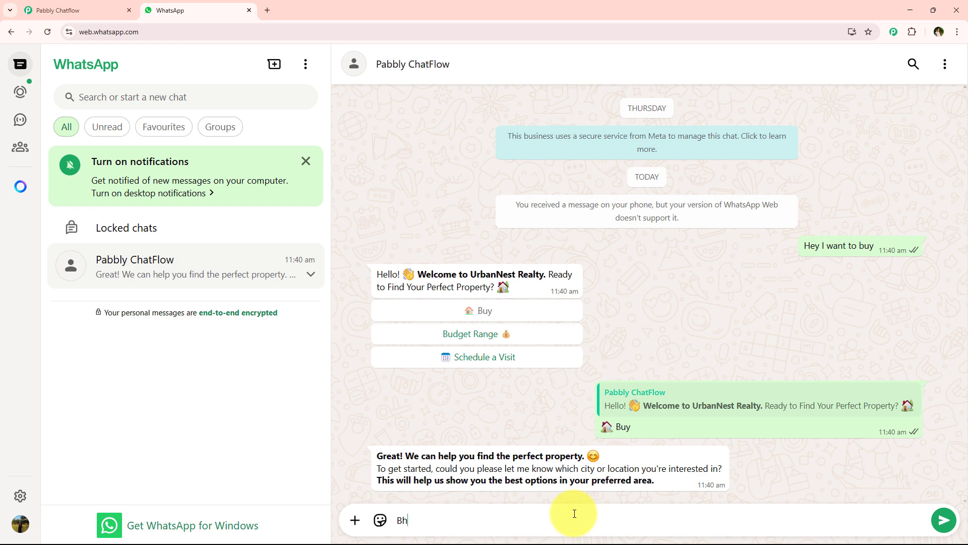
text(opal)
key(Return)
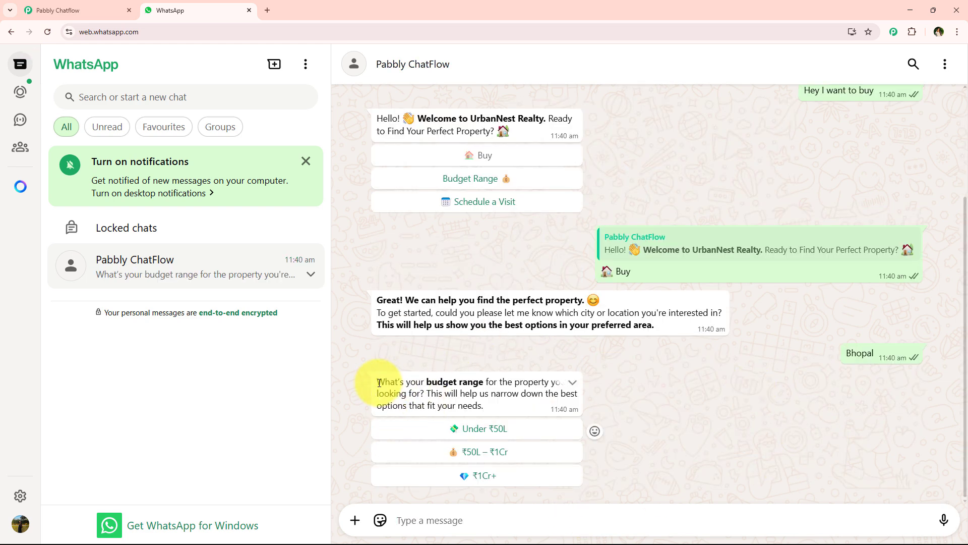
Test all three answers to the budget range question: Under ₹50L, ₹50L – ₹1Cr and ₹1Cr+
drag(379, 382, 481, 373)
click(749, 374)
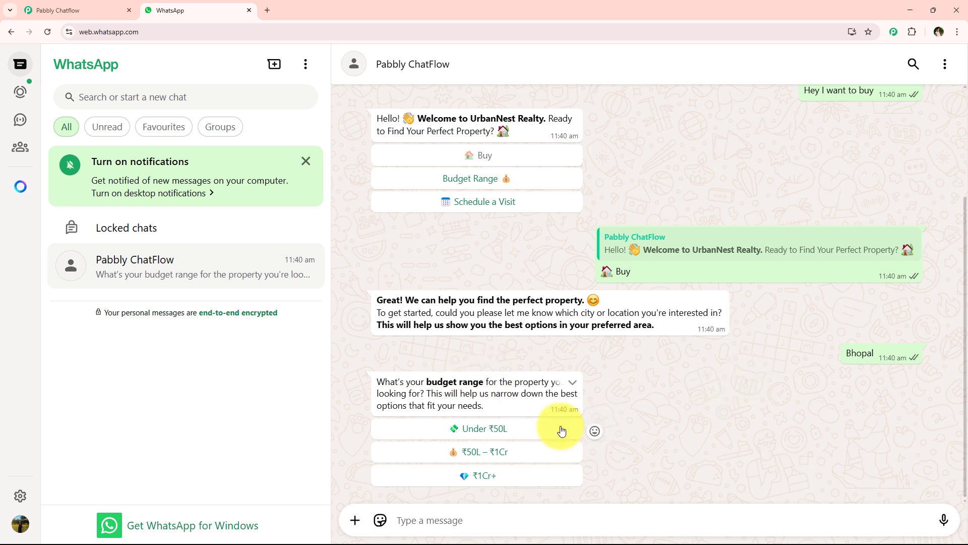
click(493, 435)
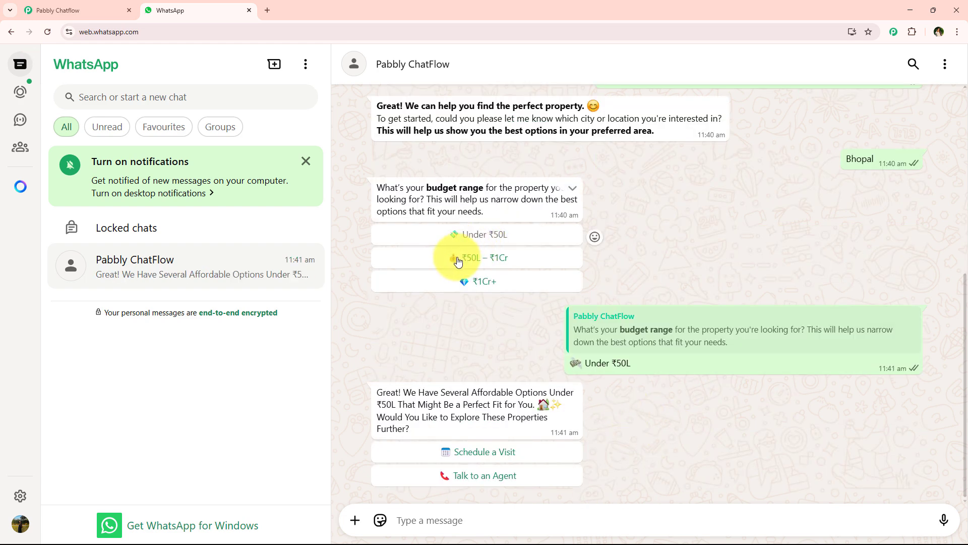
click(560, 261)
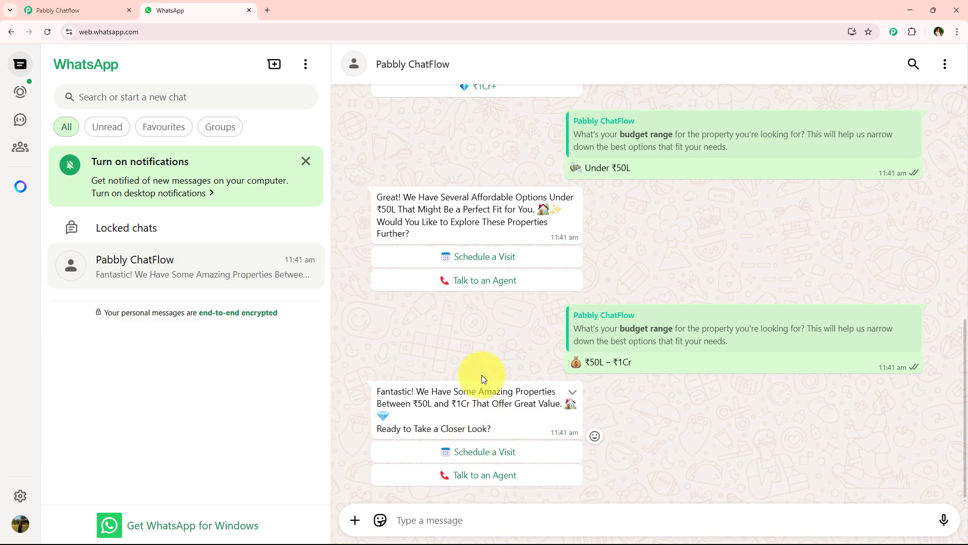
scroll(482, 374, up, 3)
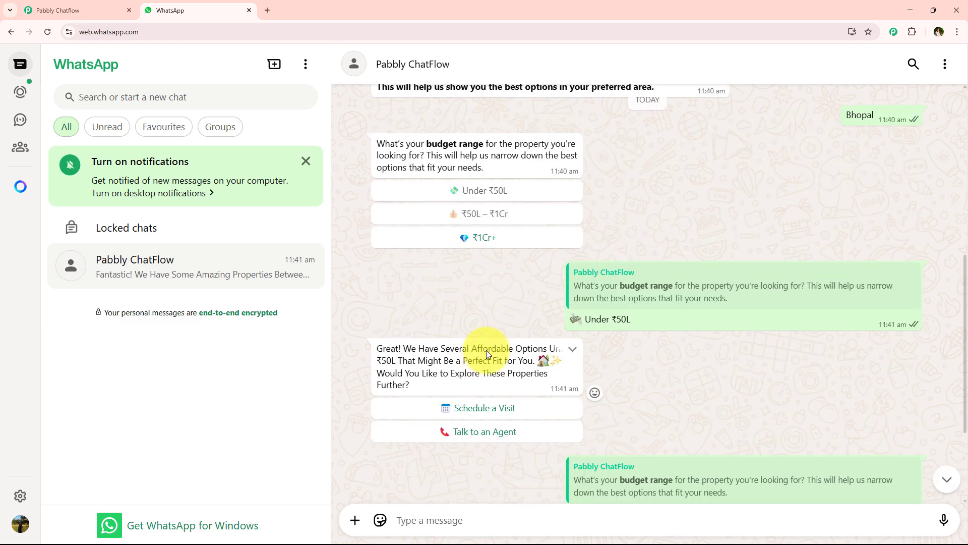
click(477, 245)
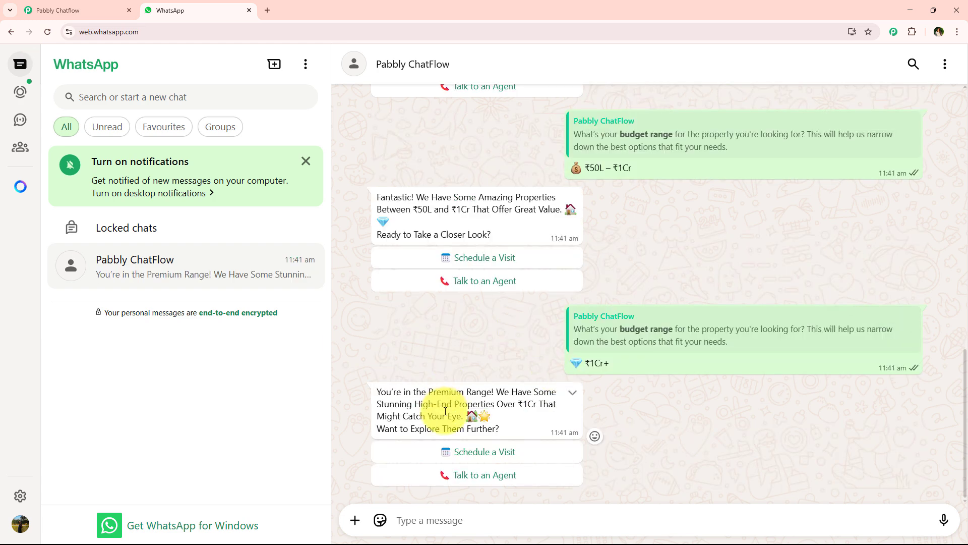
Choose Schedule a Visit under the ₹1Cr+ reply and Talk to an Agent under the visit reply
click(463, 452)
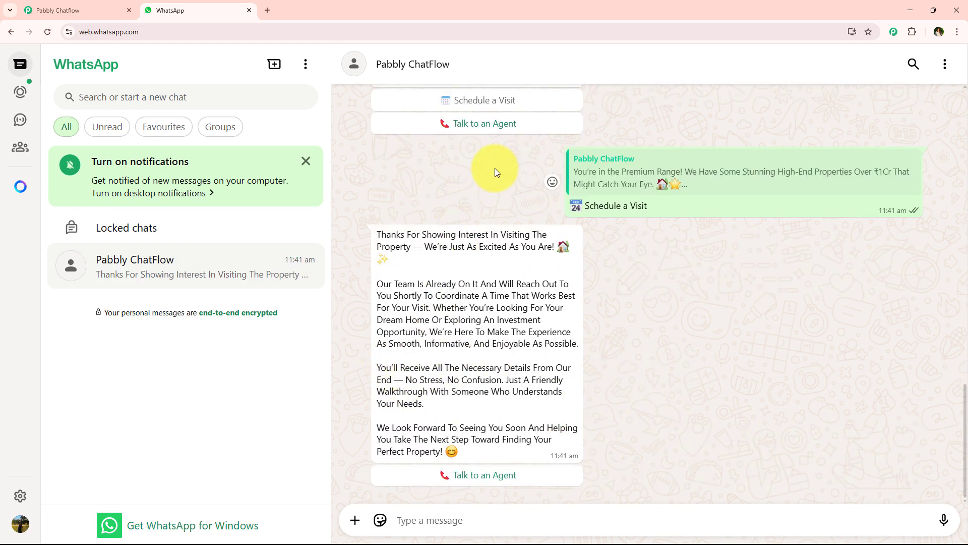
click(529, 476)
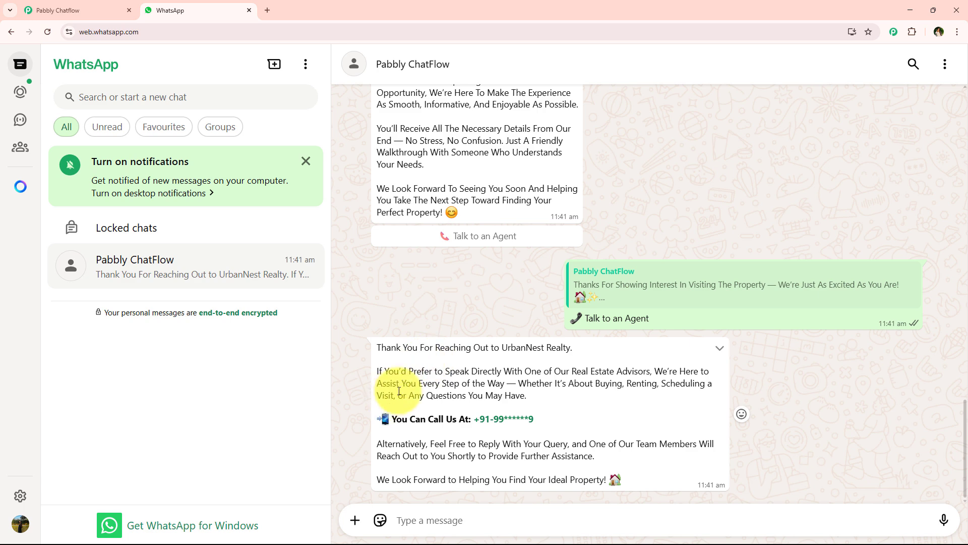
Review the whole chatbot conversation and compare it with the connected message blocks of the real estate flow in Pabbly Chatflow
scroll(424, 386, up, 3)
scroll(452, 394, up, 7)
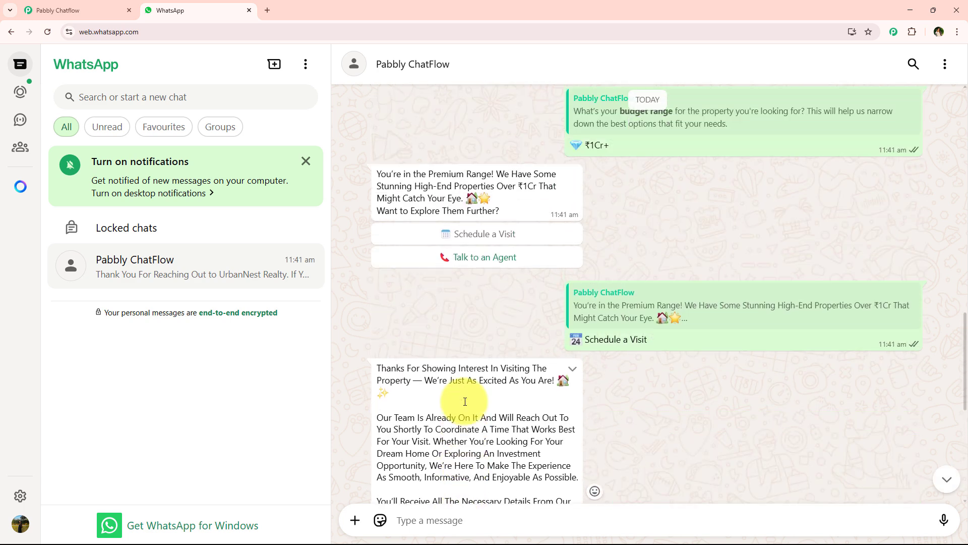
scroll(465, 401, up, 8)
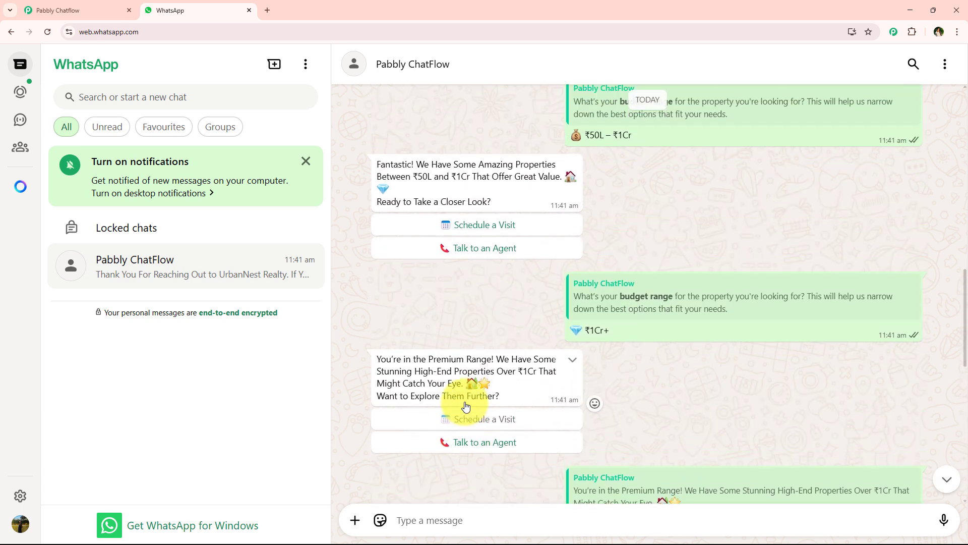
scroll(474, 401, up, 6)
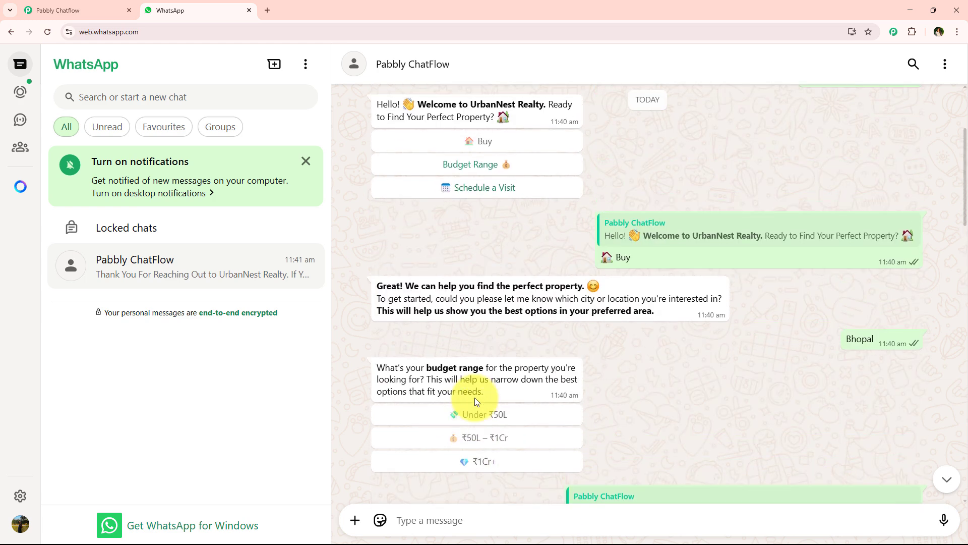
scroll(476, 400, up, 2)
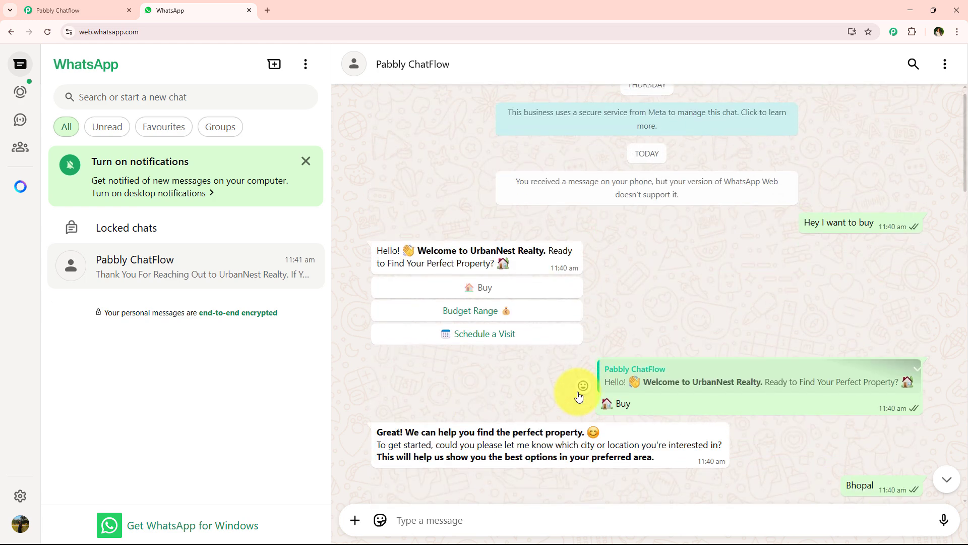
scroll(579, 392, down, 9)
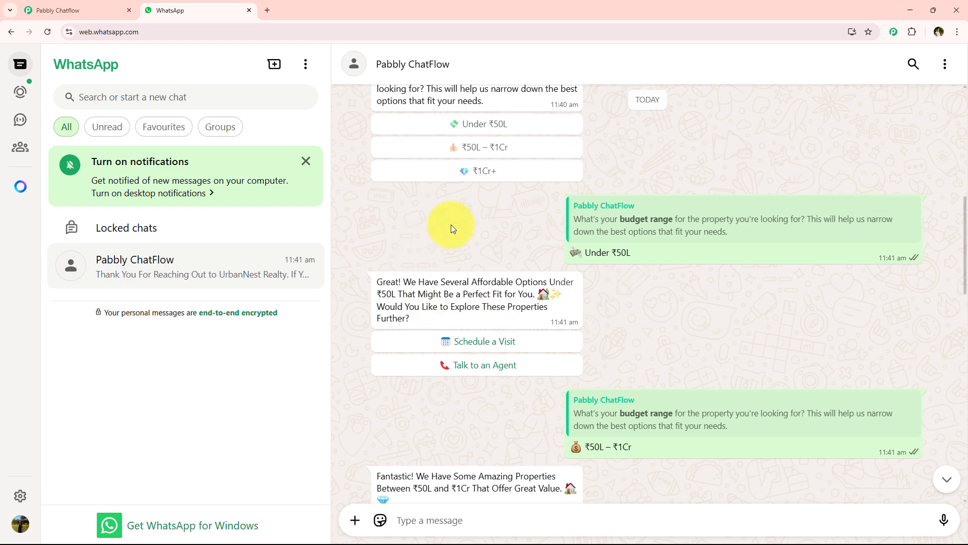
click(76, 10)
scroll(487, 274, down, 10)
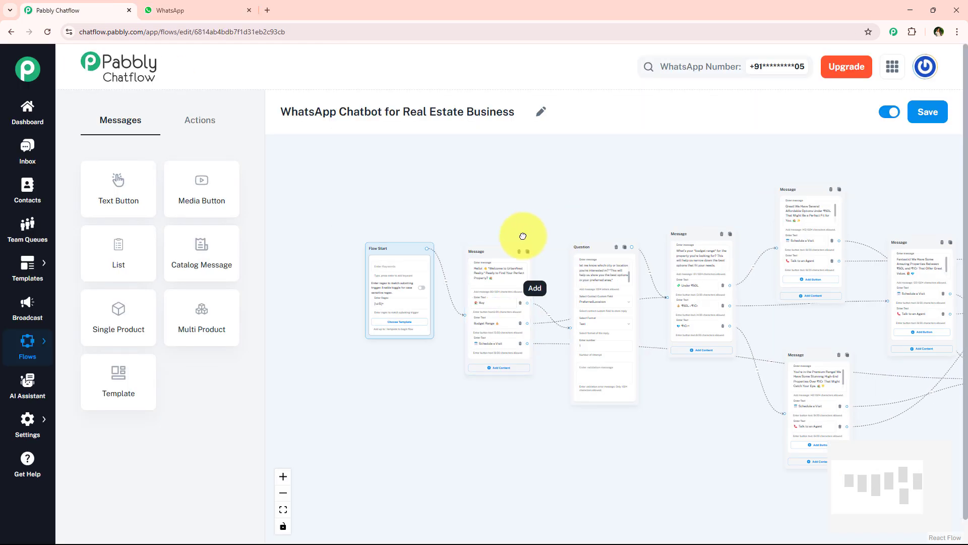
scroll(746, 404, up, 3)
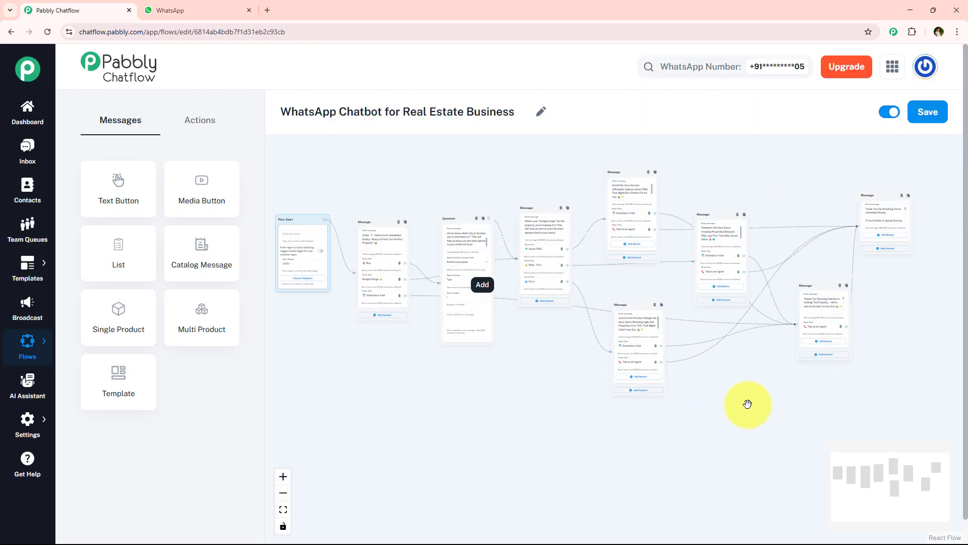
click(197, 10)
scroll(571, 253, down, 3)
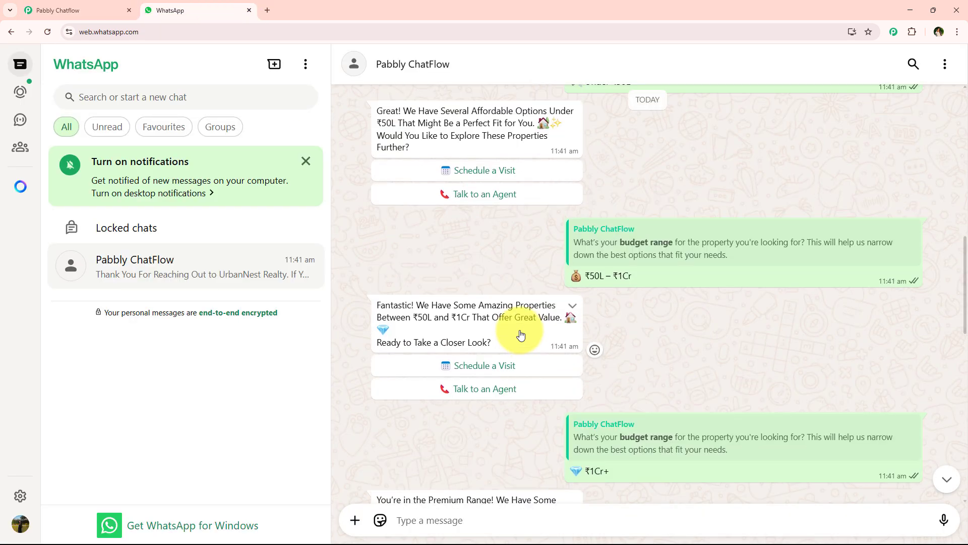
scroll(519, 335, up, 6)
scroll(521, 334, up, 5)
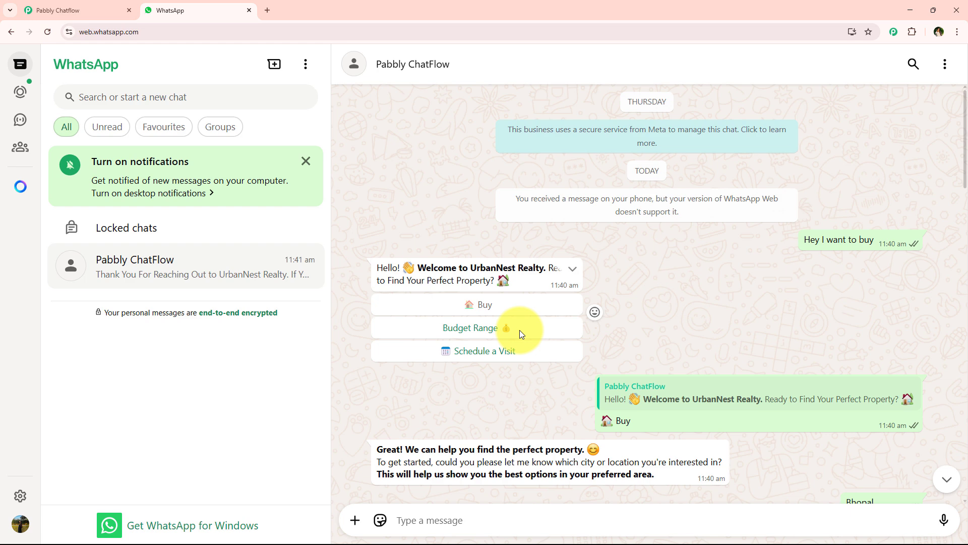
Open the pabbly.com/chatflow page in a new browser tab and sign in to the Pabbly account
click(267, 10)
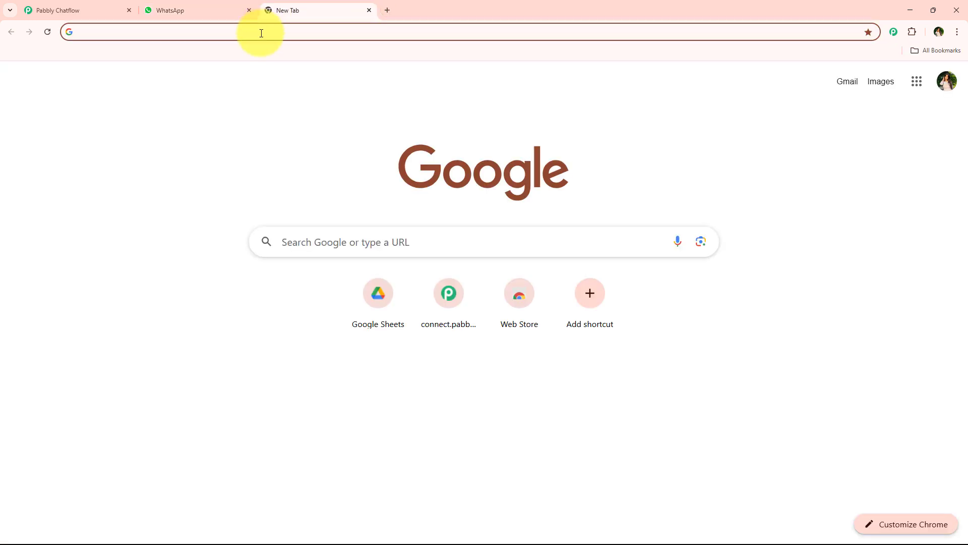
click(262, 33)
text(pabbly)
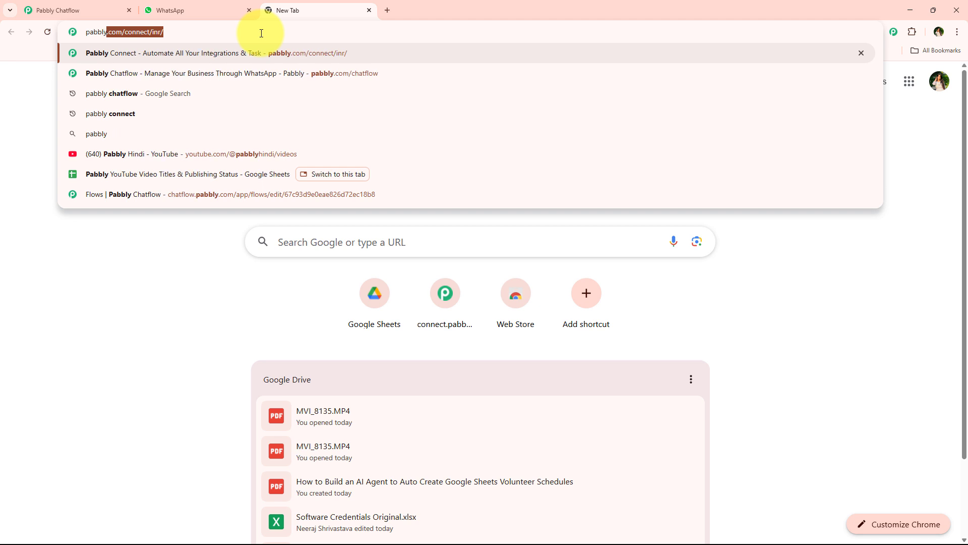
text(.com)
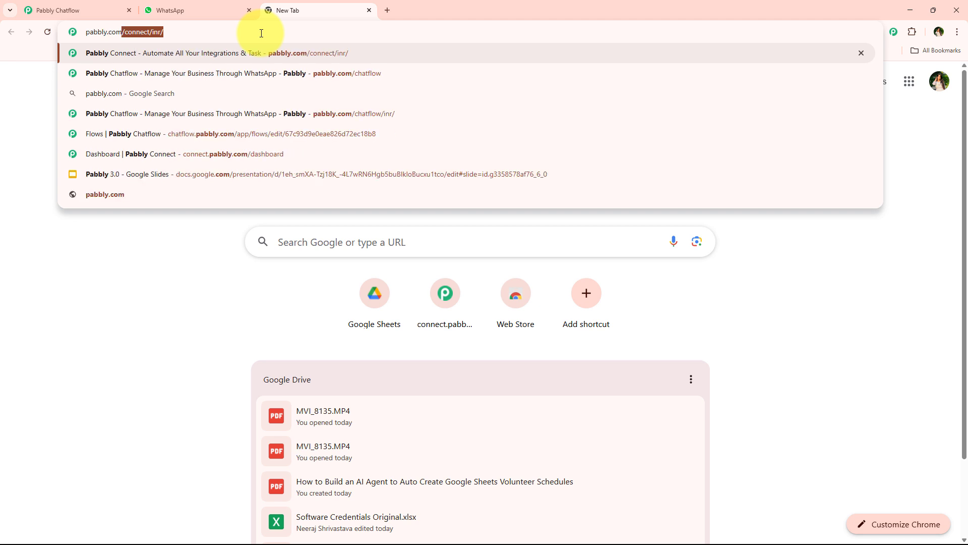
text(/cha)
key(Return)
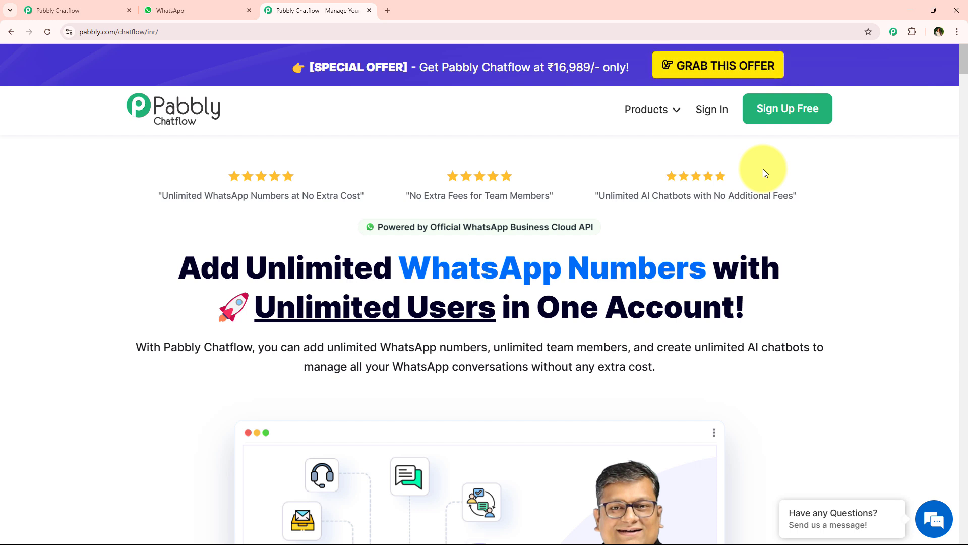
click(712, 112)
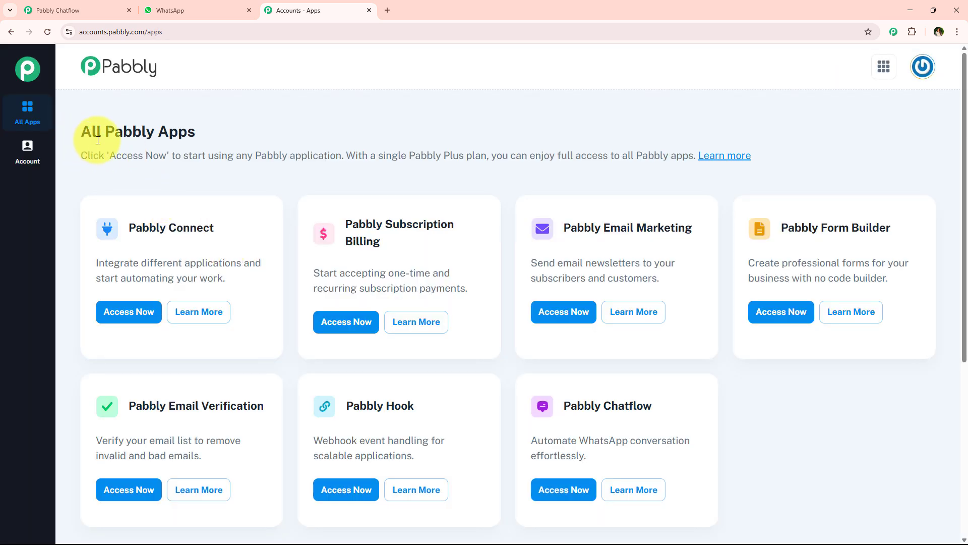
Examine the list of all Pabbly apps, in particular the Pabbly Chatflow card and its description
drag(98, 140, 208, 142)
scroll(292, 348, down, 1)
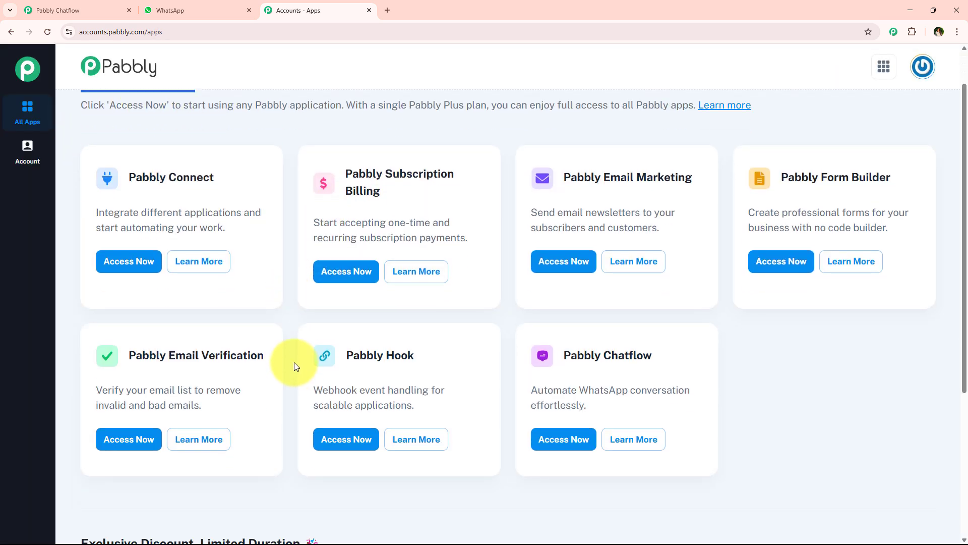
scroll(291, 399, up, 1)
scroll(289, 398, down, 1)
scroll(289, 398, up, 1)
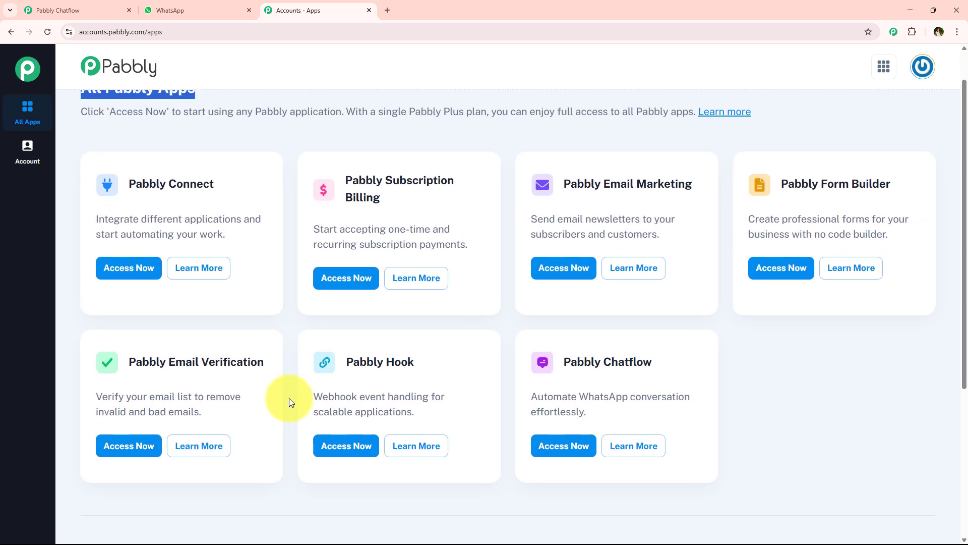
click(283, 356)
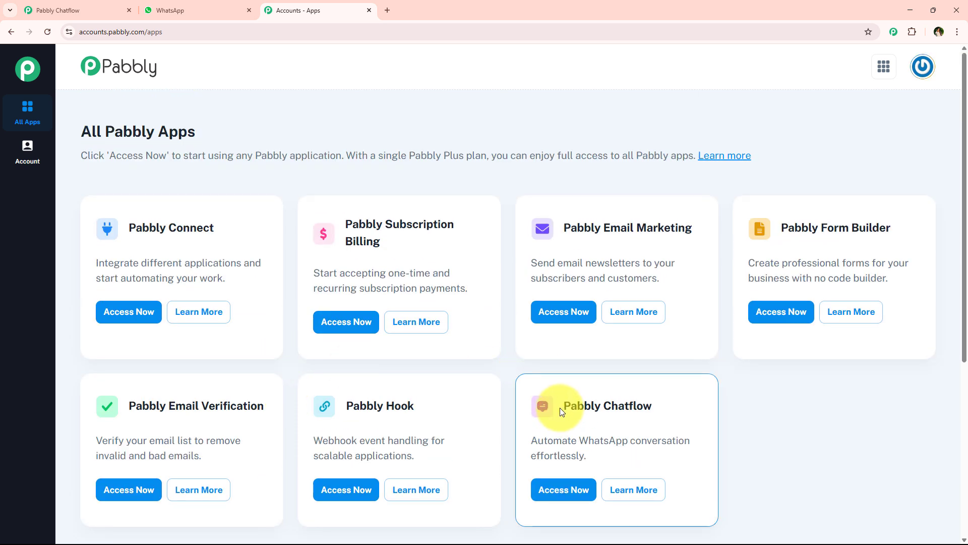
drag(562, 406, 669, 408)
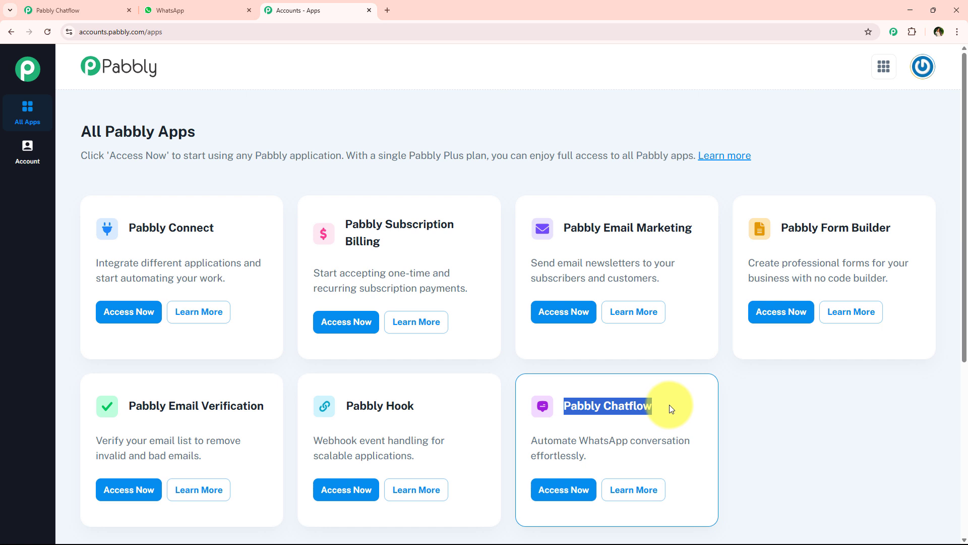
drag(519, 435, 611, 453)
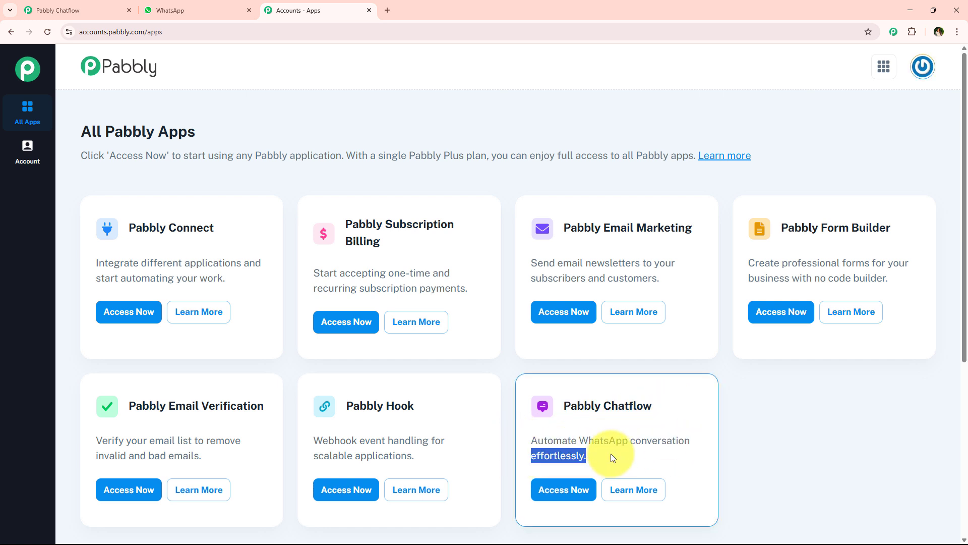
Access Pabbly Chatflow from the list of Pabbly apps to reach its dashboard
click(570, 505)
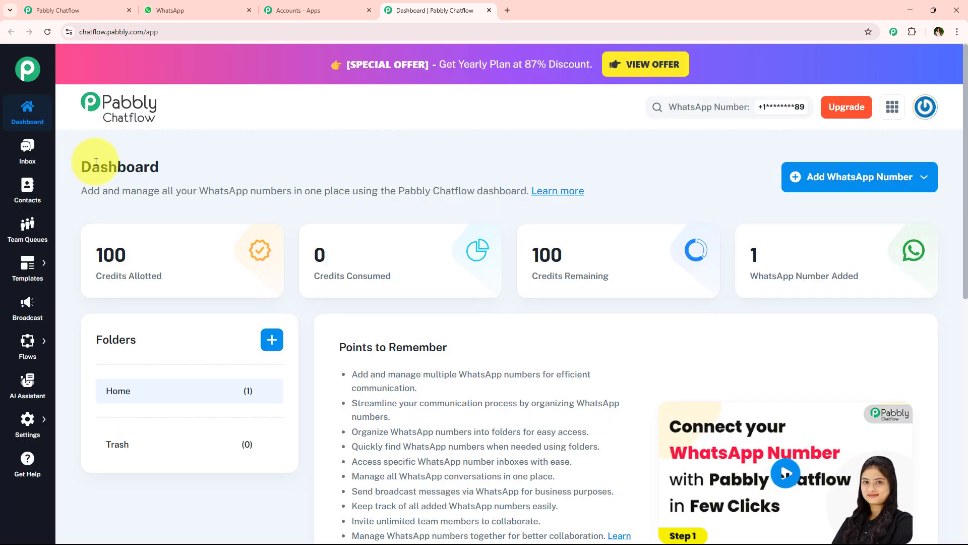
drag(82, 165, 190, 168)
click(371, 172)
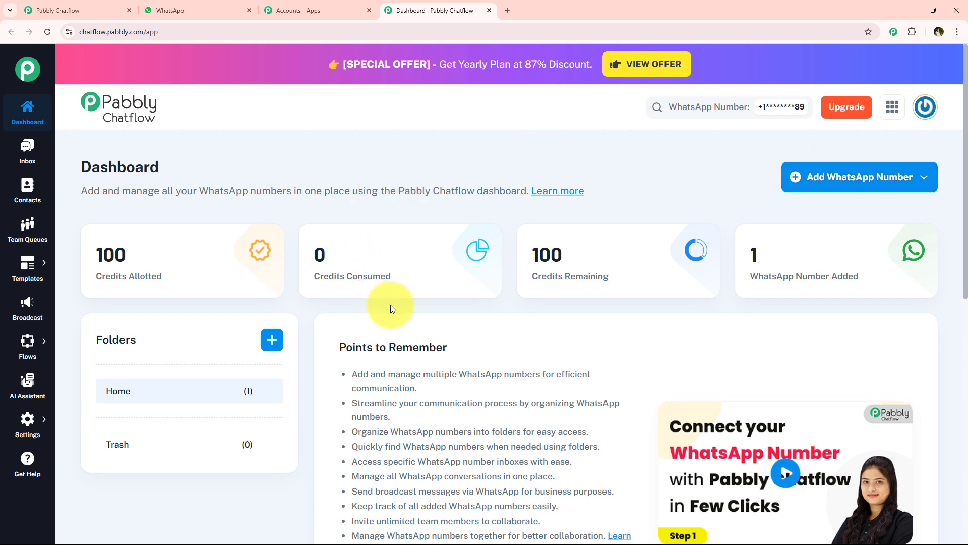
Review the WhatsApp Connect and Manual Token Connect options for adding a number, plus the dashboard's list of added WhatsApp numbers
click(907, 185)
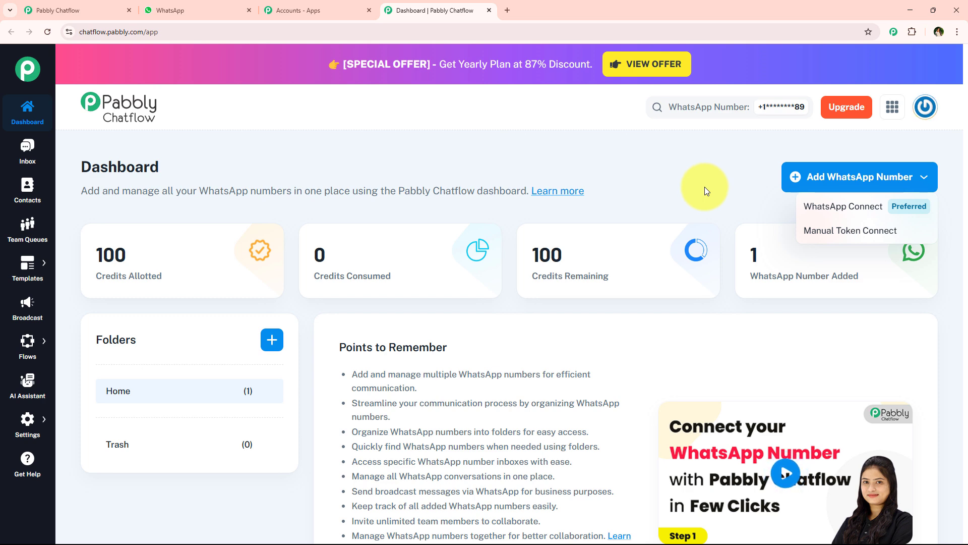
click(841, 175)
scroll(357, 277, down, 1)
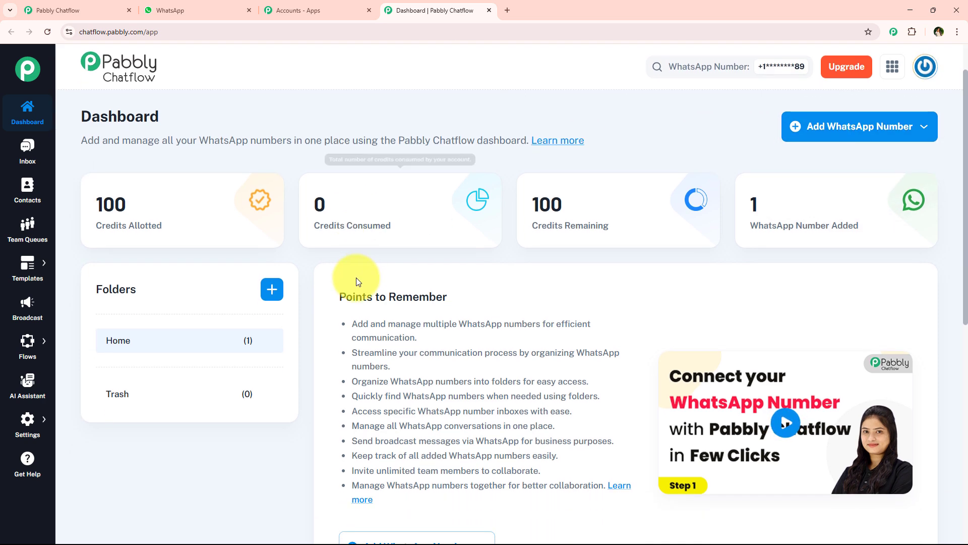
scroll(356, 281, down, 8)
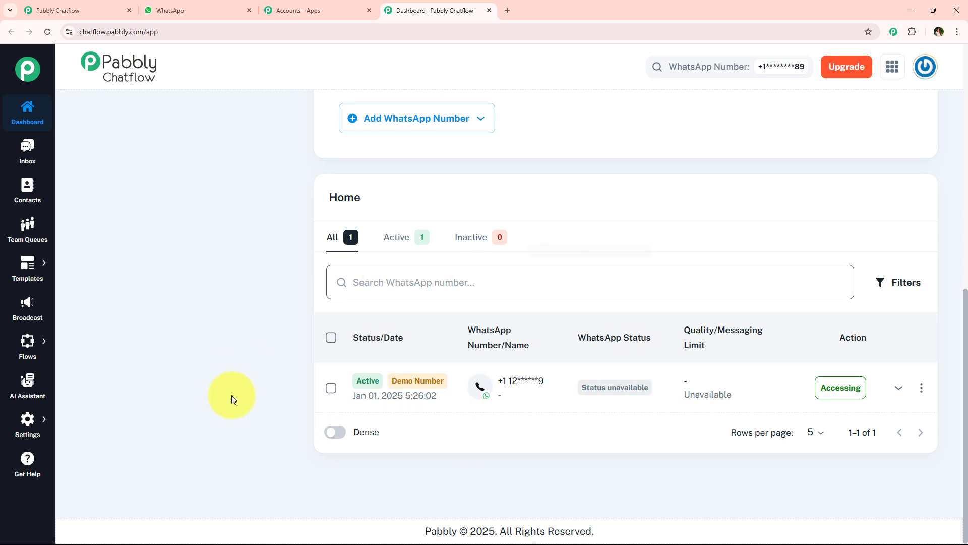
scroll(289, 283, up, 10)
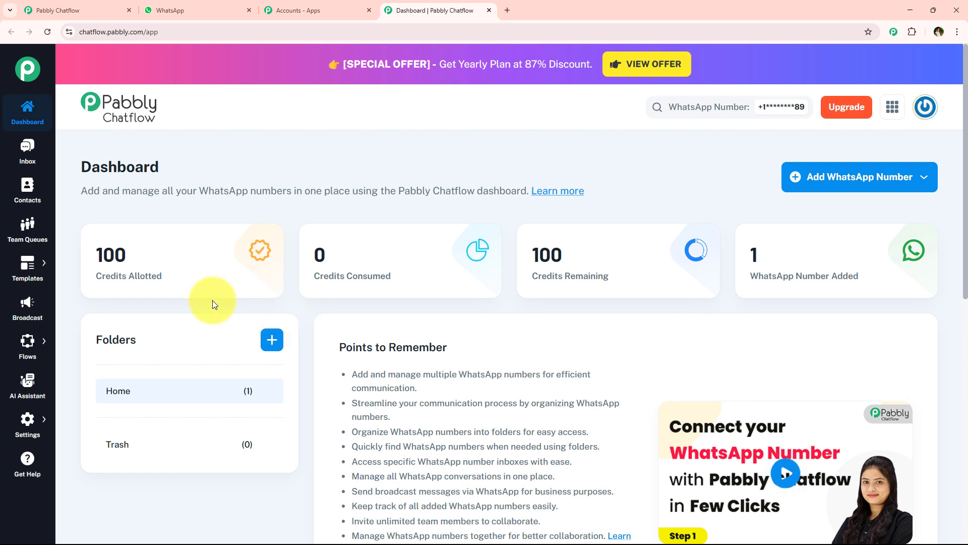
Go to the Flow Builder and add a new flow
mouse_move(16, 348)
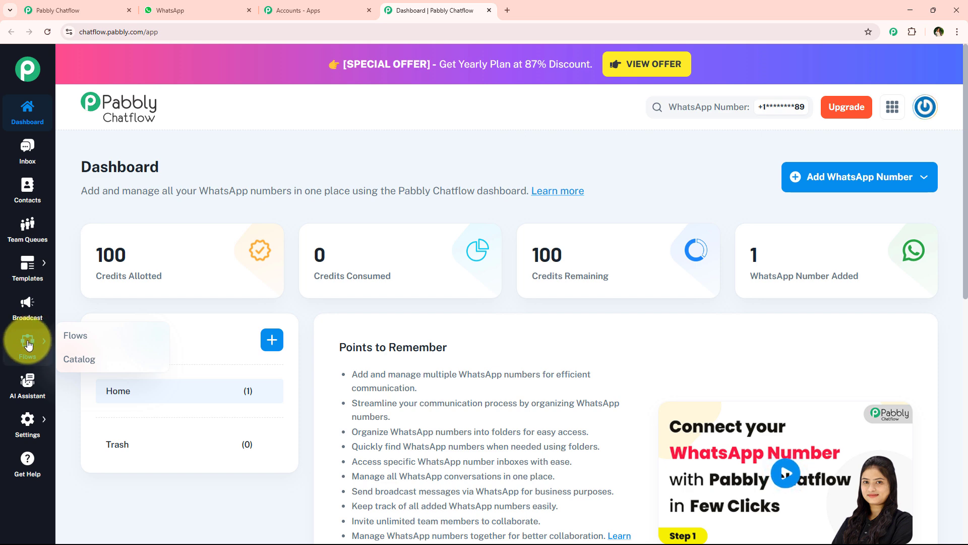
click(84, 348)
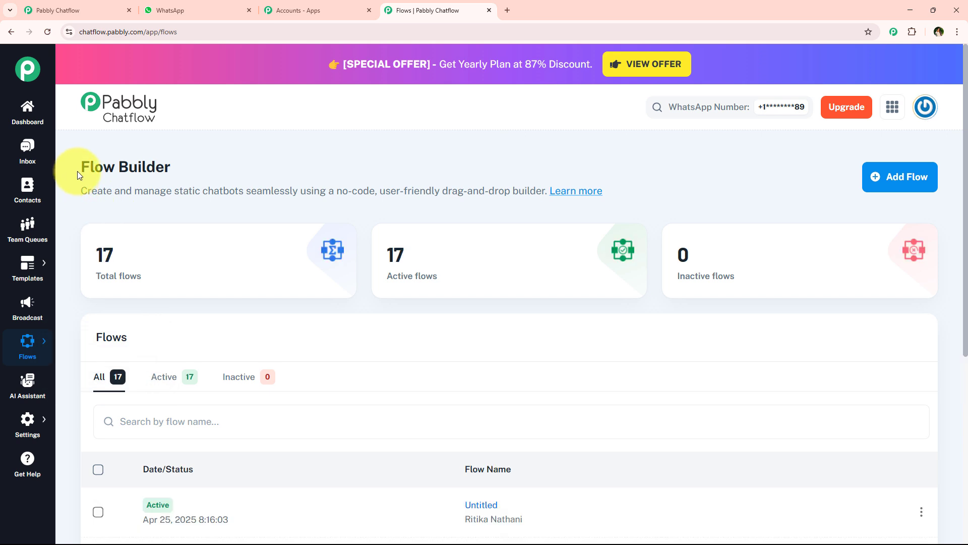
drag(78, 171, 183, 173)
click(221, 167)
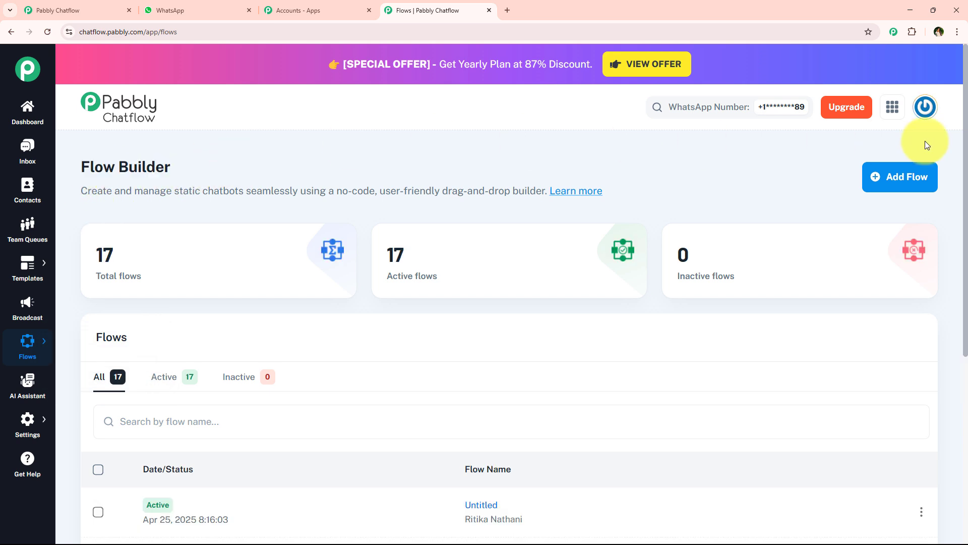
click(900, 181)
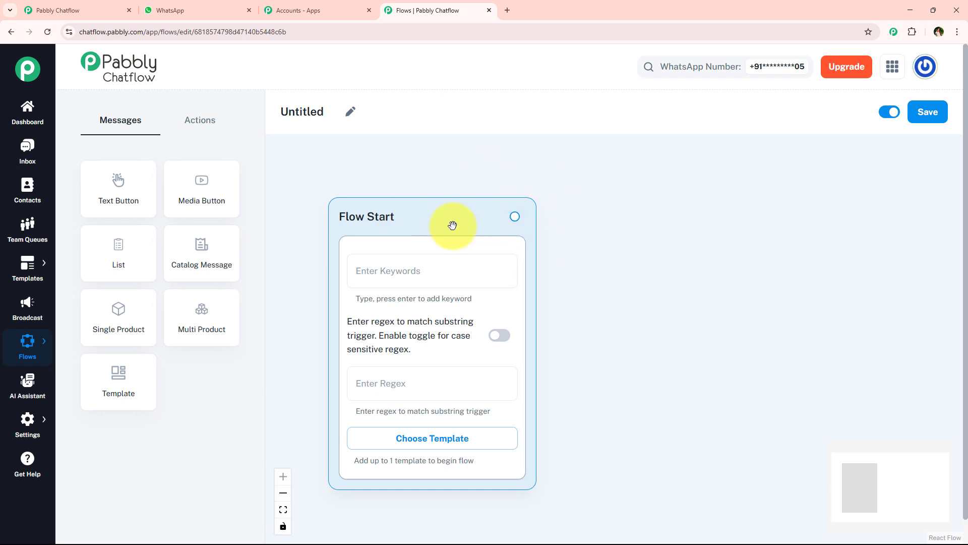
Rename the untitled flow as "WhatsApp Chatbot for Real Estate Business"
click(350, 112)
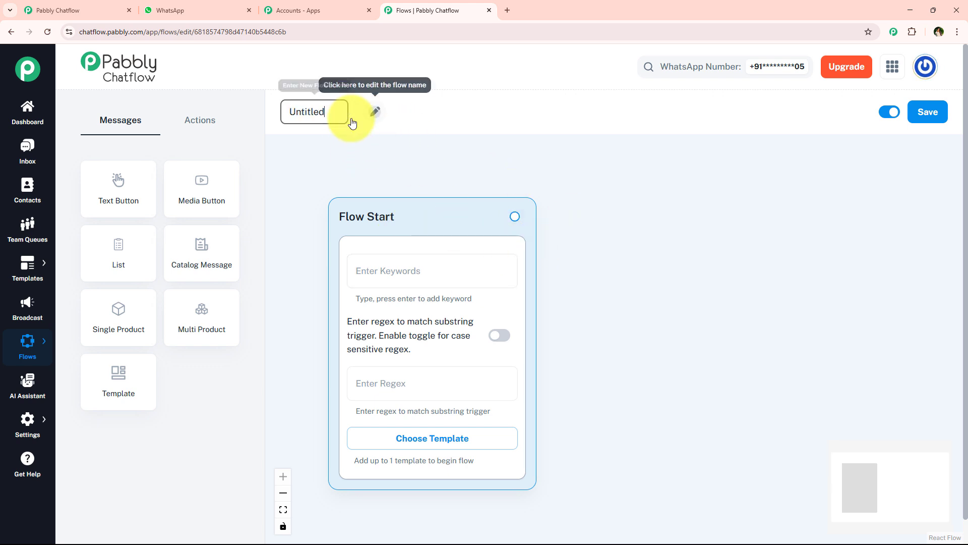
text(WhatsApp Cha)
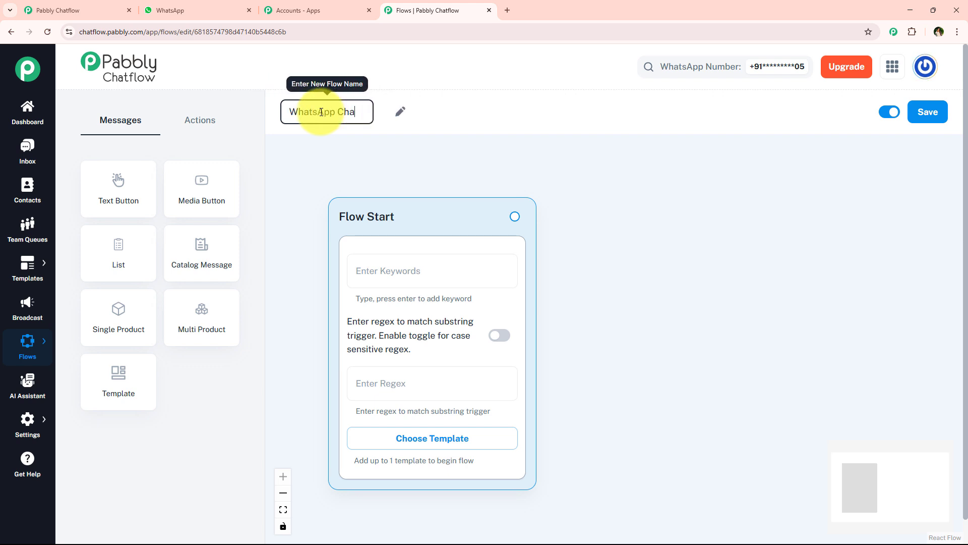
text(tbot for Real Estate Business)
key(Return)
drag(280, 111, 520, 115)
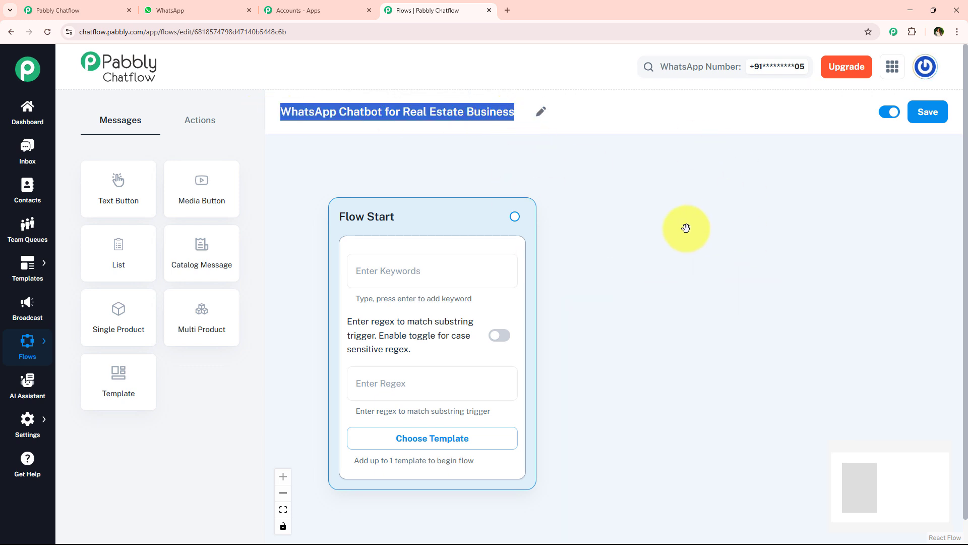
scroll(560, 335, down, 1)
click(449, 118)
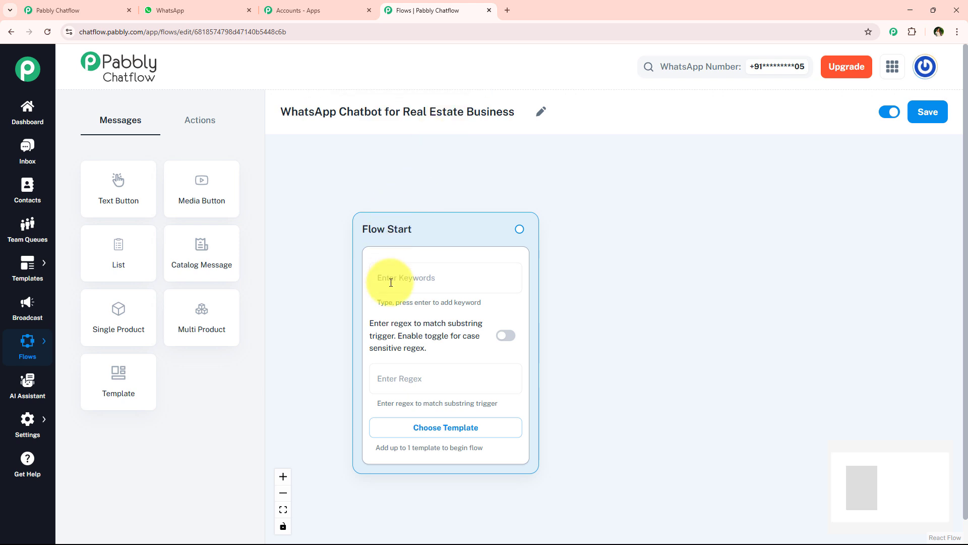
Examine the Flow Start block's trigger options: keywords, regex and the list of approved templates
scroll(427, 272, up, 1)
click(439, 288)
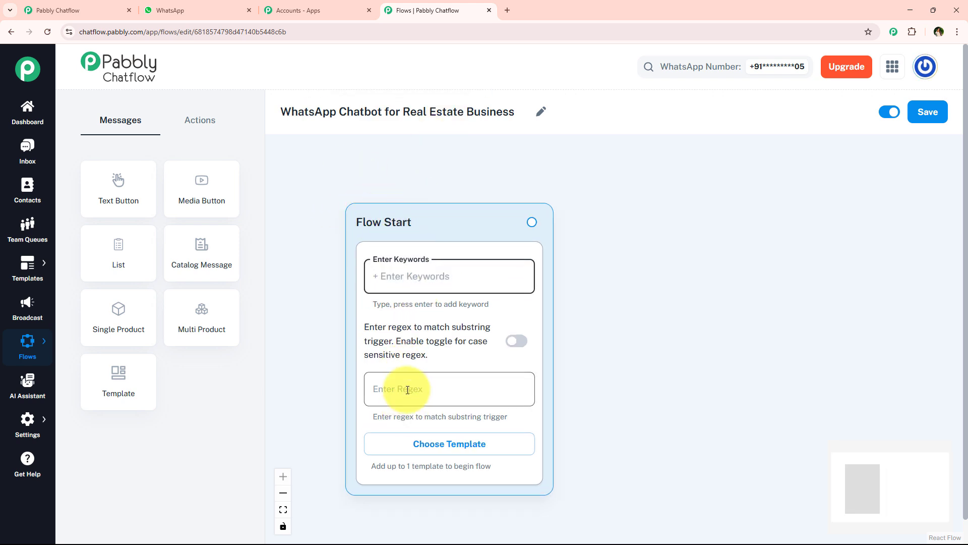
click(401, 389)
click(432, 268)
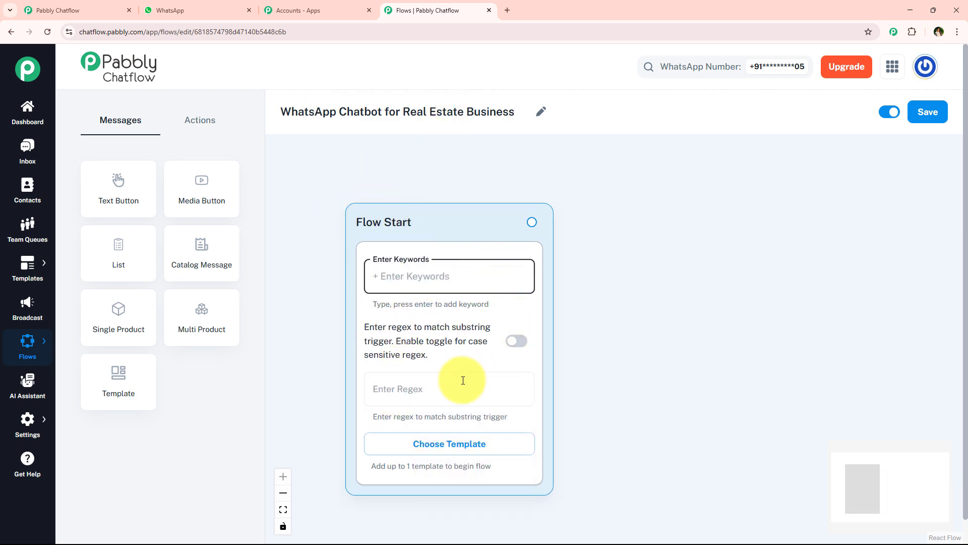
drag(631, 395, 603, 340)
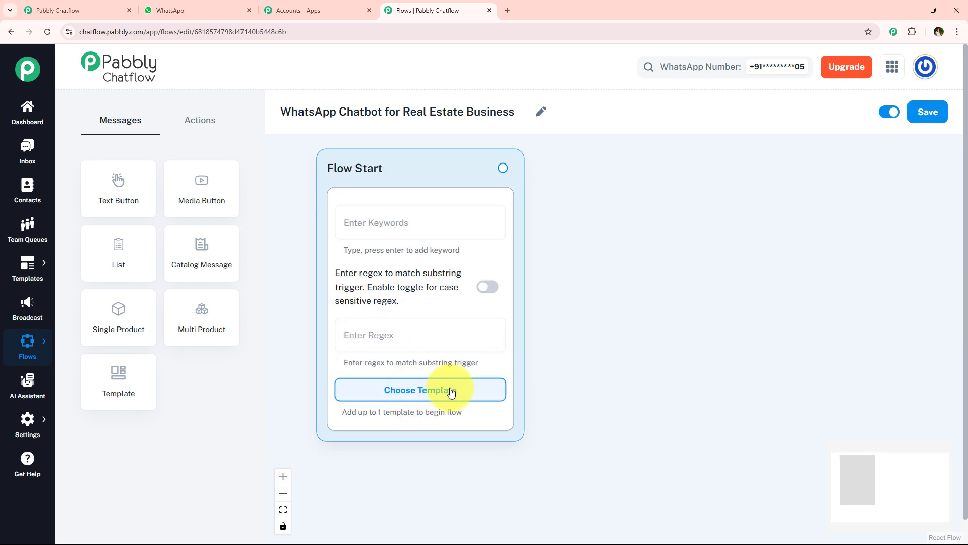
click(423, 401)
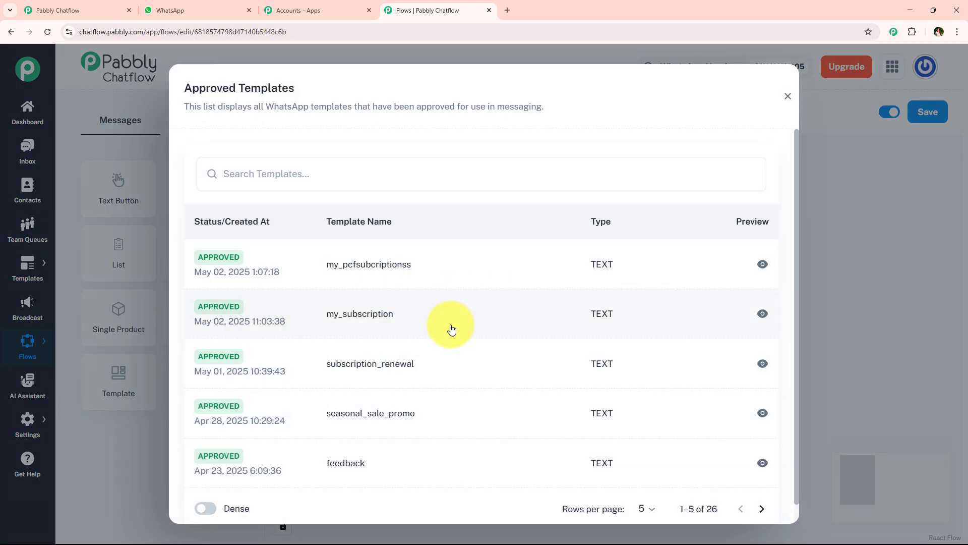
click(786, 97)
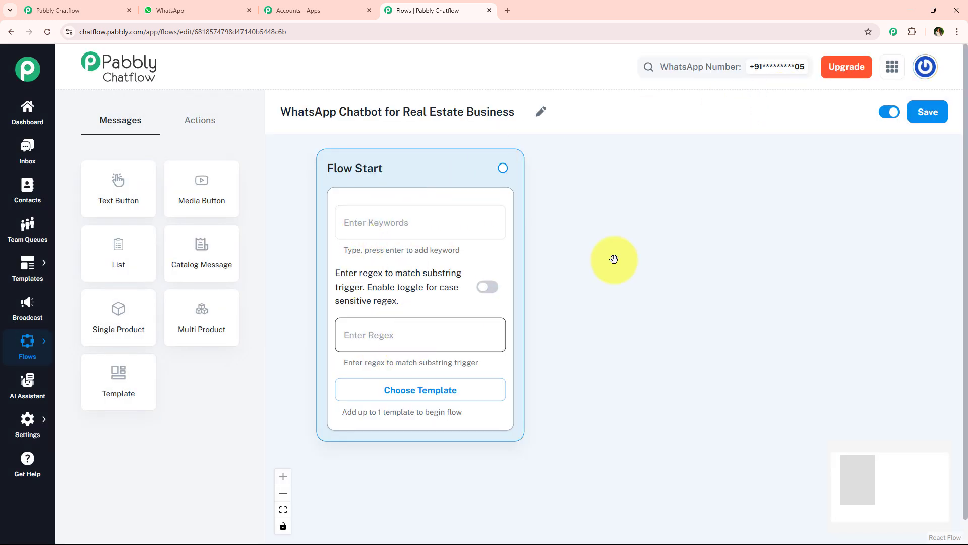
drag(635, 216, 629, 232)
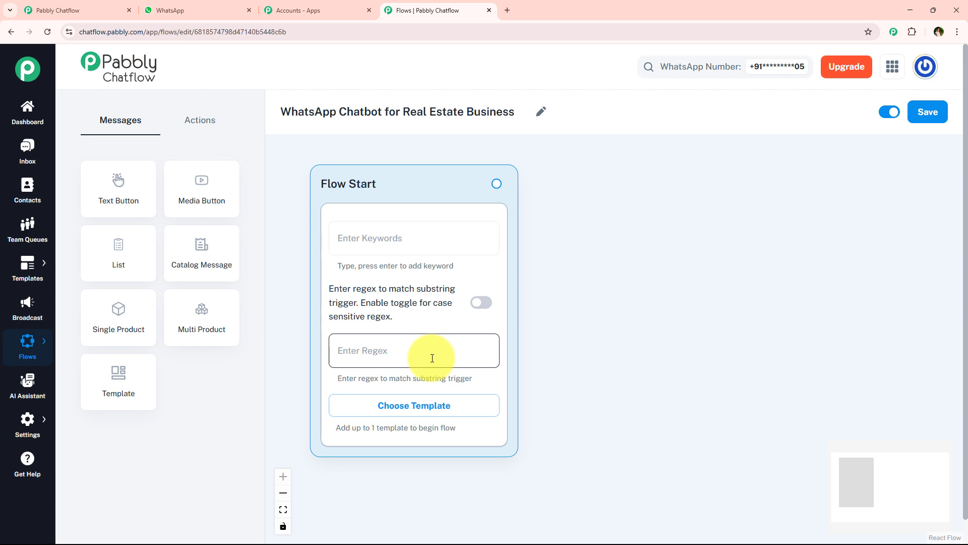
Set the Flow Start regex to [\s\S]+ and enable case-sensitive regex matching
click(417, 249)
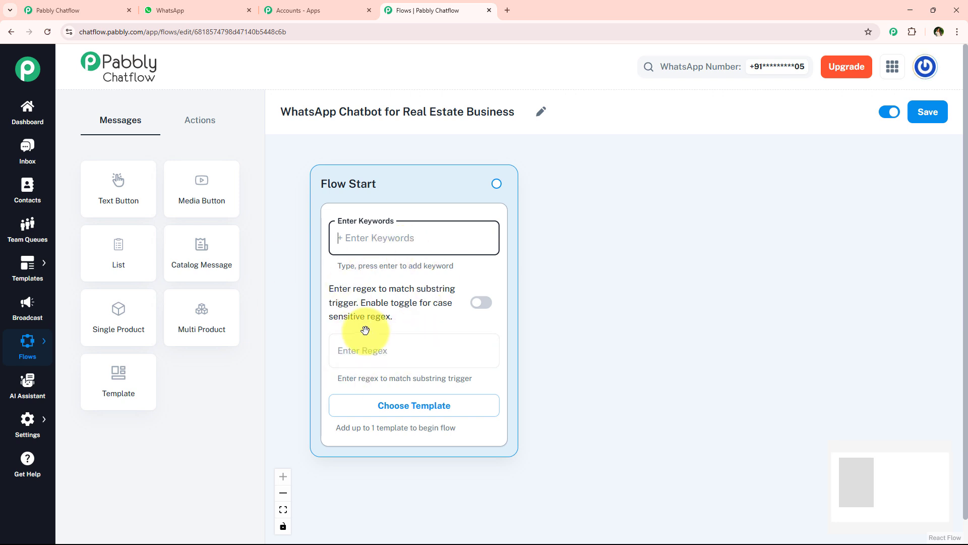
click(390, 349)
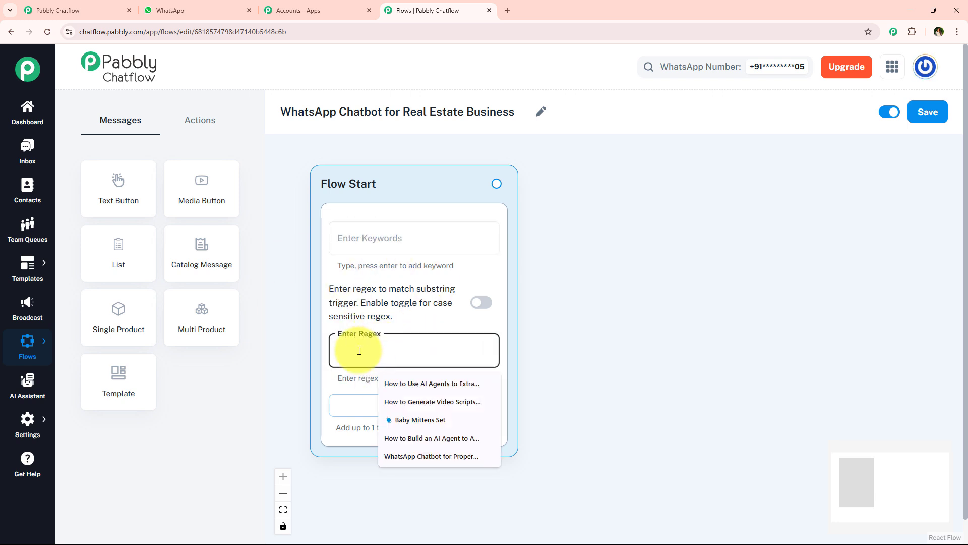
text([)
text(\s\S]+)
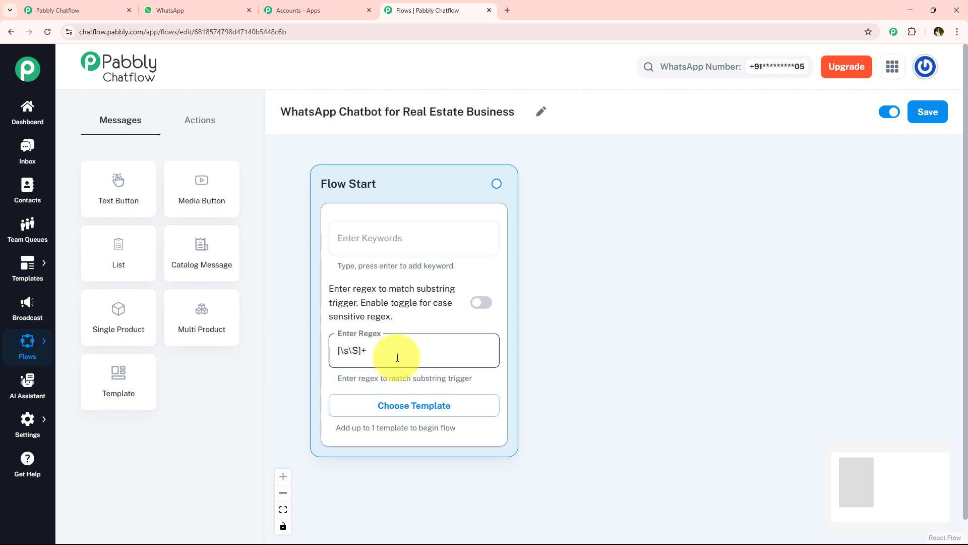
key(ctrl+a)
click(580, 313)
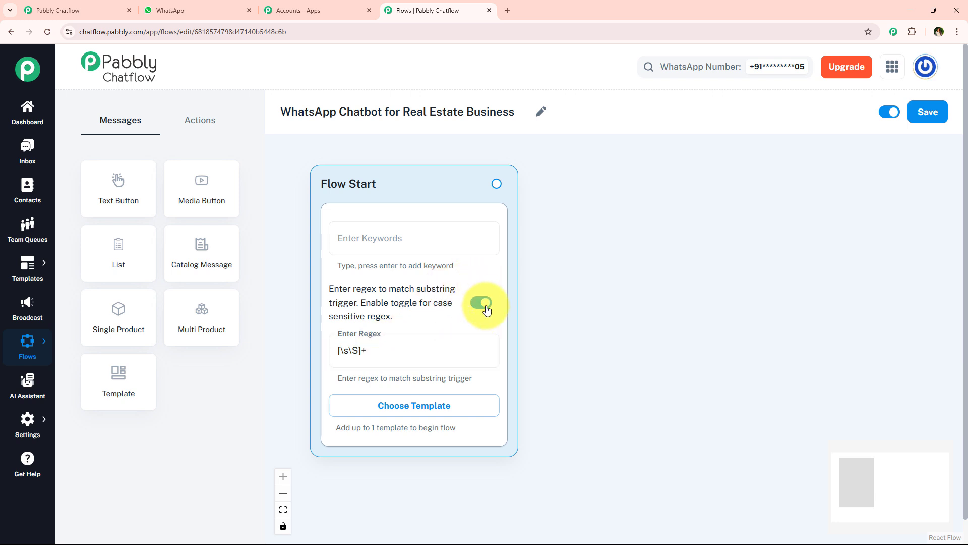
scroll(487, 296, down, 1)
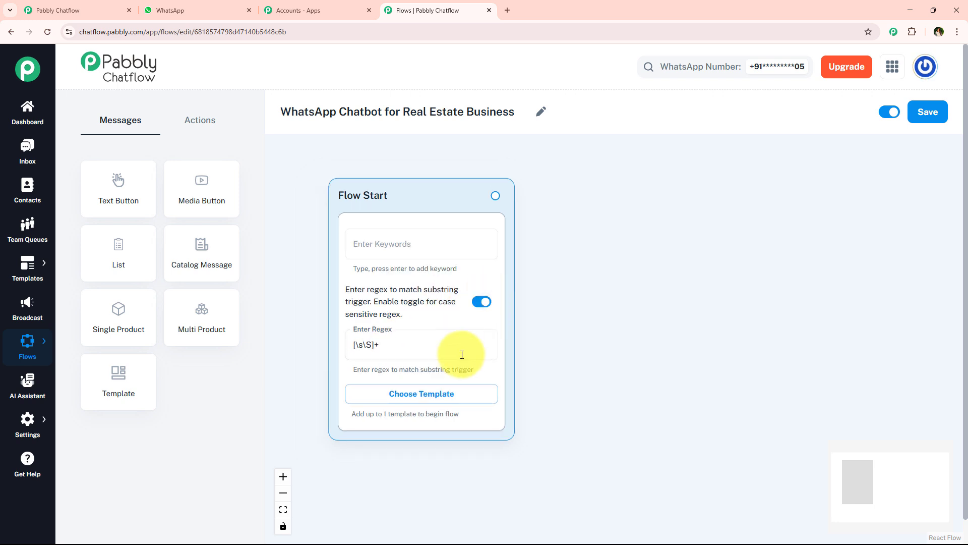
scroll(461, 355, up, 1)
drag(612, 276, 611, 308)
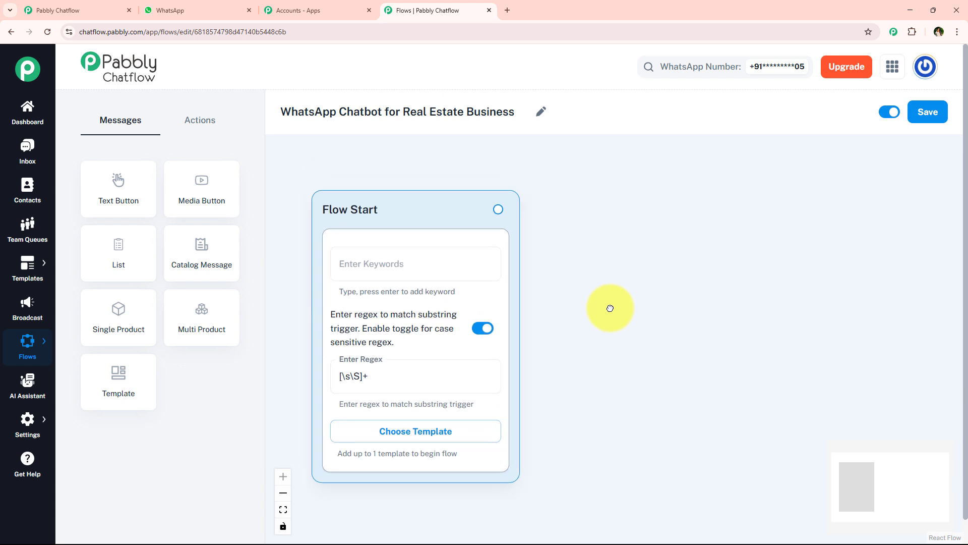
Copy the UrbanNest Realty welcome message from the Pabbly ChatFlow chat in WhatsApp and return to the flow in Pabbly Chatflow
click(212, 10)
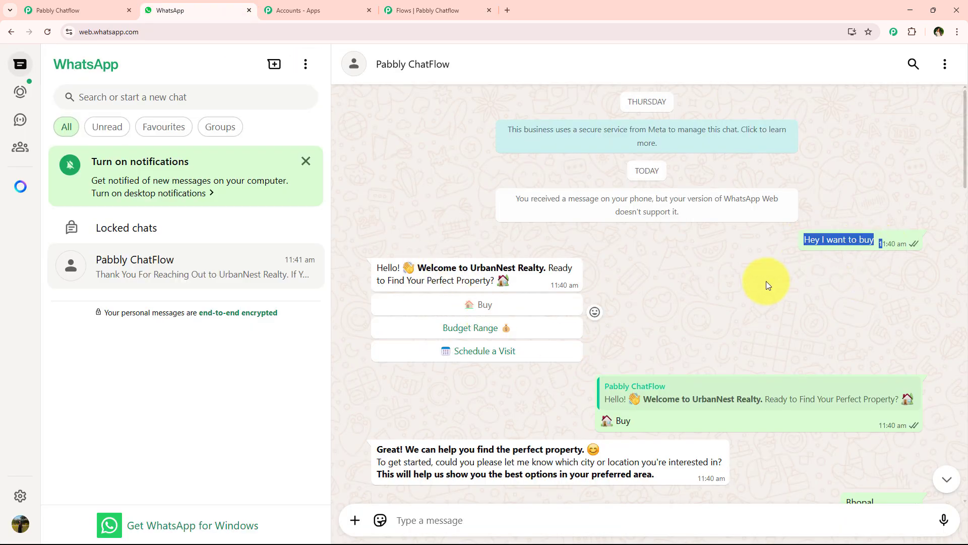
drag(374, 267, 524, 286)
key(ctrl+c)
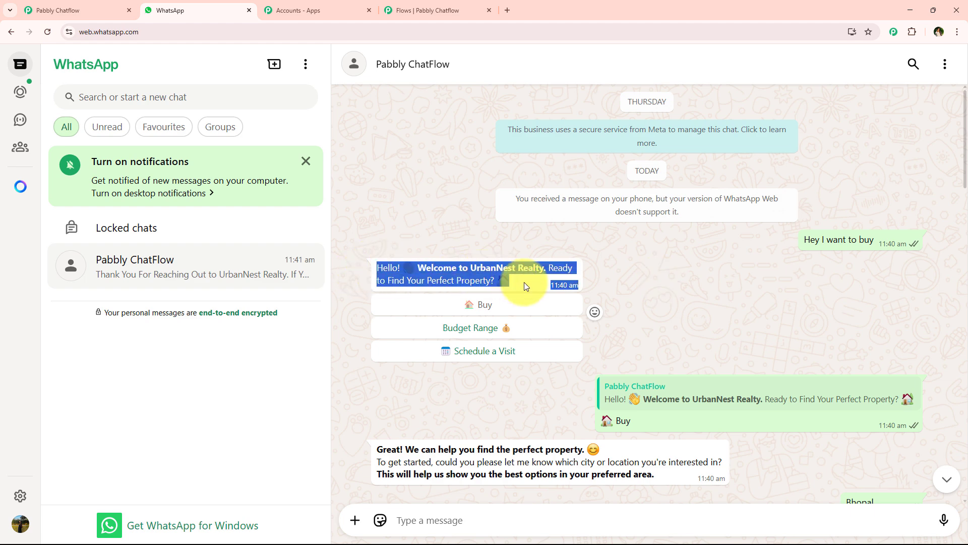
click(443, 10)
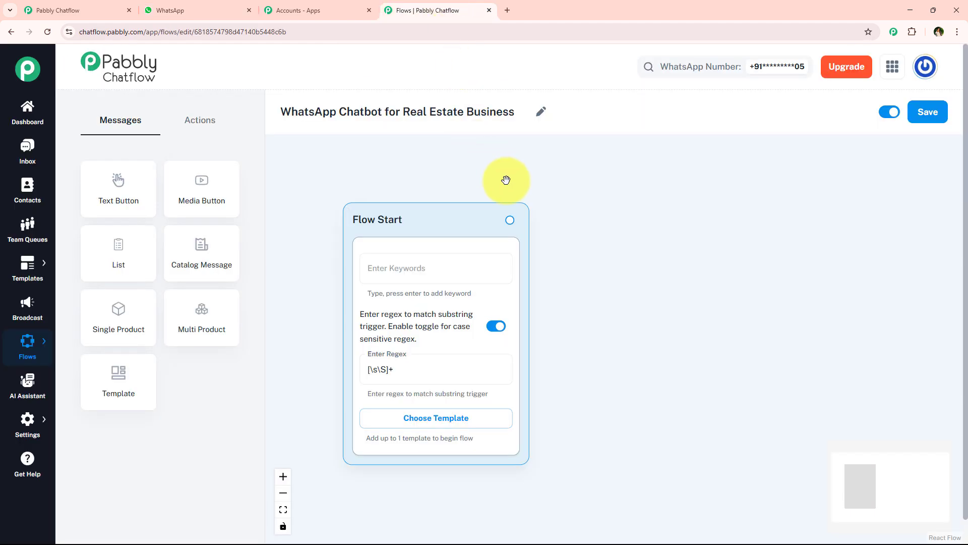
Connect a Text + Button message to Flow Start reading "Hello! 👋 Welcome to UrbanNest Realty. Ready to Find Your Perfect Property? 🏡"
drag(512, 219, 638, 231)
drag(728, 276, 562, 276)
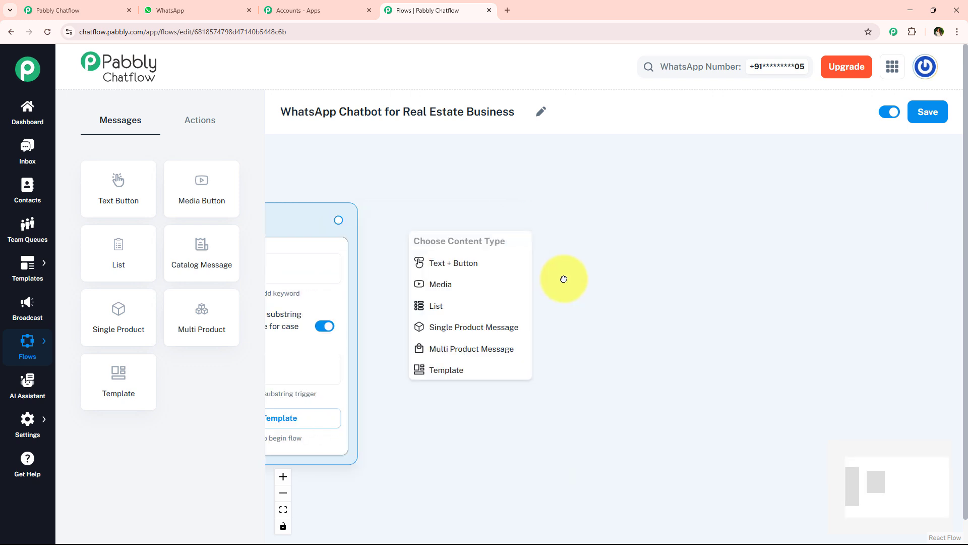
click(457, 261)
drag(460, 253, 513, 220)
key(ctrl+v)
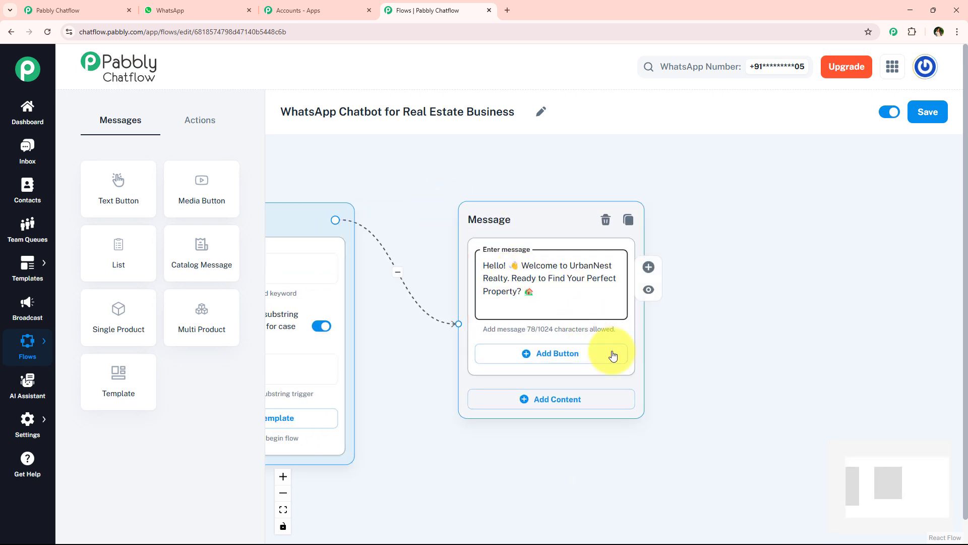
Enclose "Welcome to UrbanNest Realty." in asterisks within the message text to format it as bold
click(698, 350)
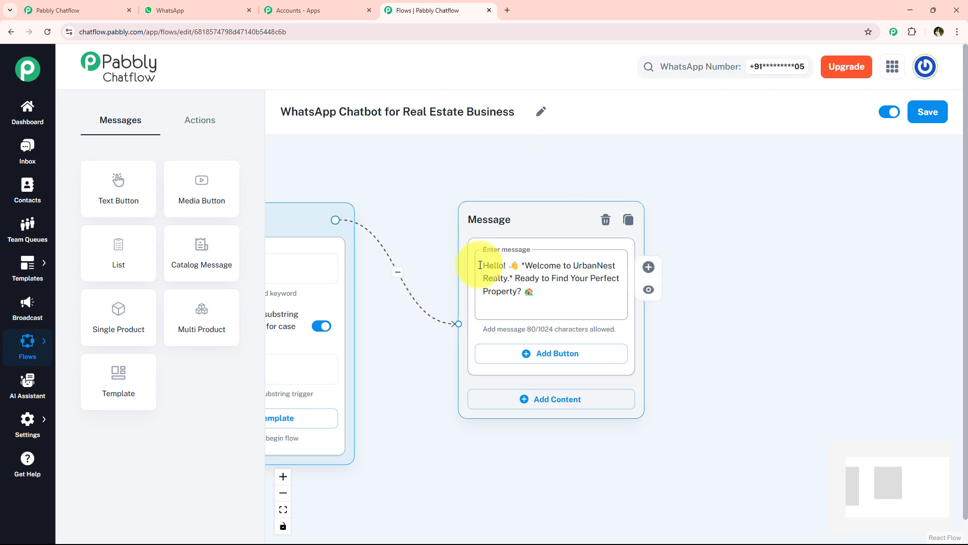
click(525, 283)
scroll(527, 288, up, 1)
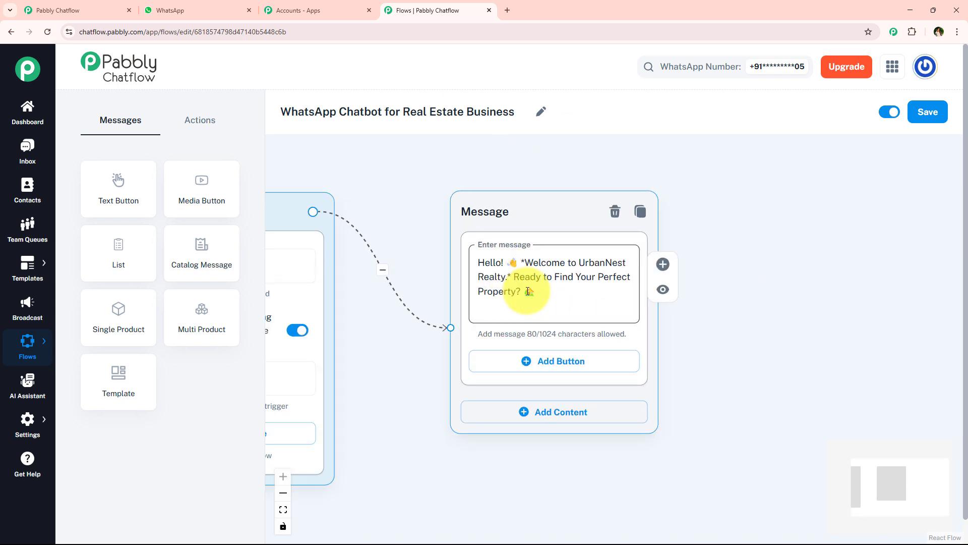
click(514, 275)
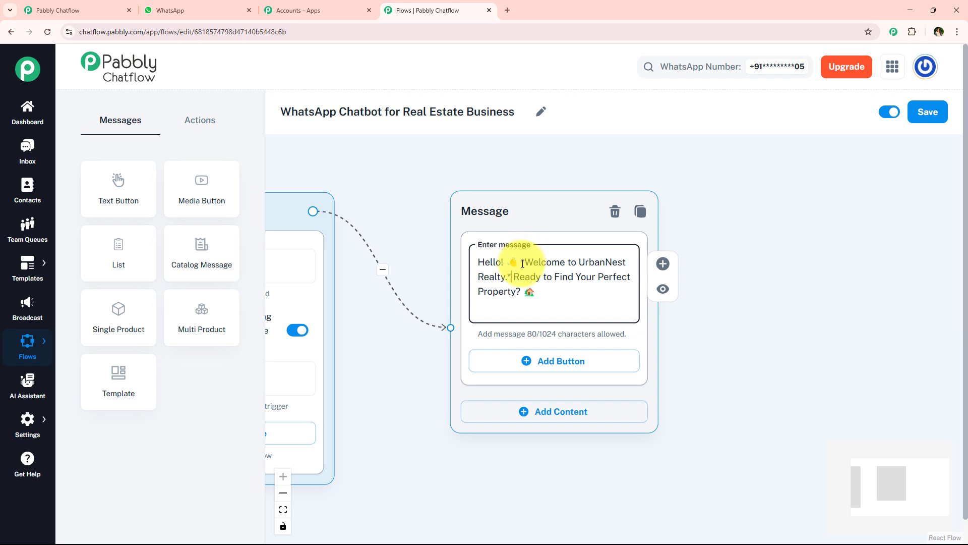
click(523, 263)
click(511, 278)
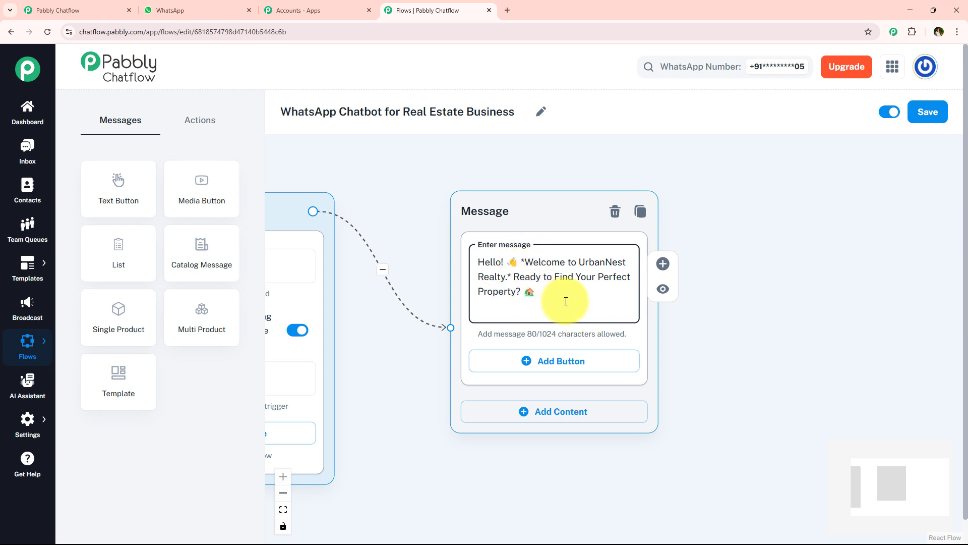
Compare the welcome message's bold text and reply buttons in the WhatsApp chat with the message in the Pabbly Chatflow flow
click(566, 301)
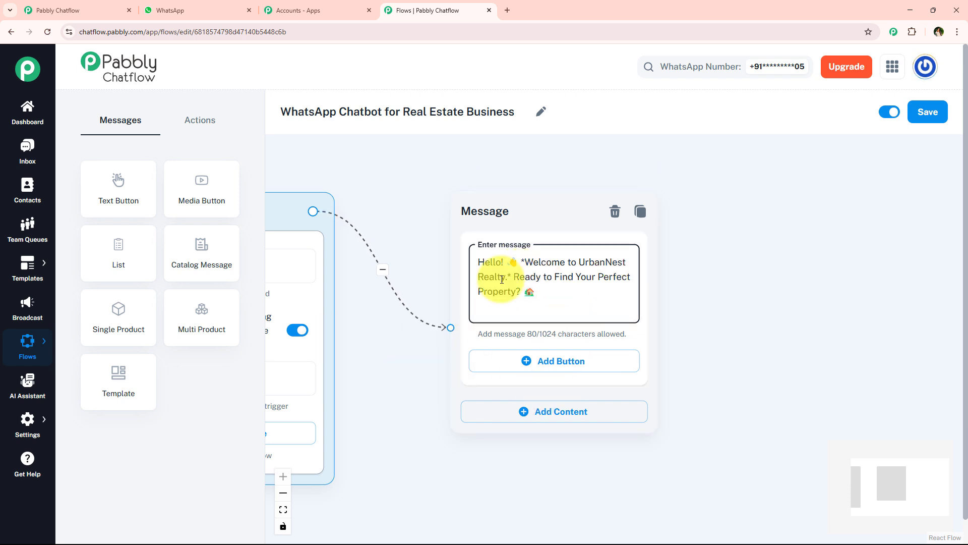
click(214, 9)
click(416, 265)
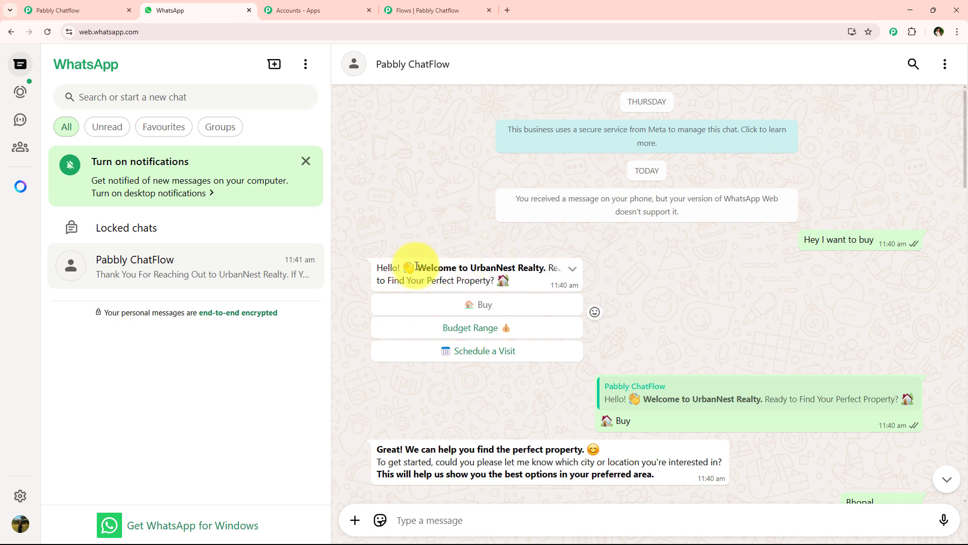
drag(419, 266, 544, 267)
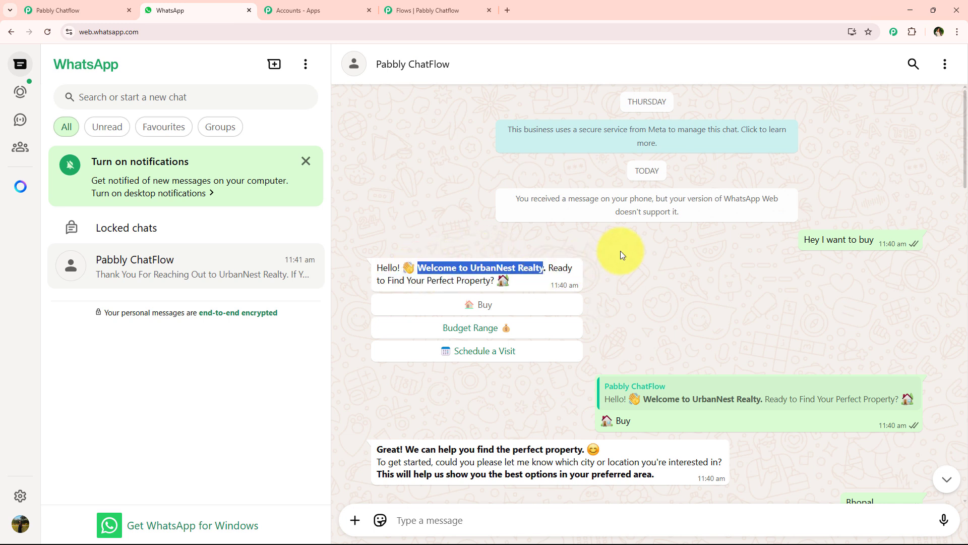
click(391, 9)
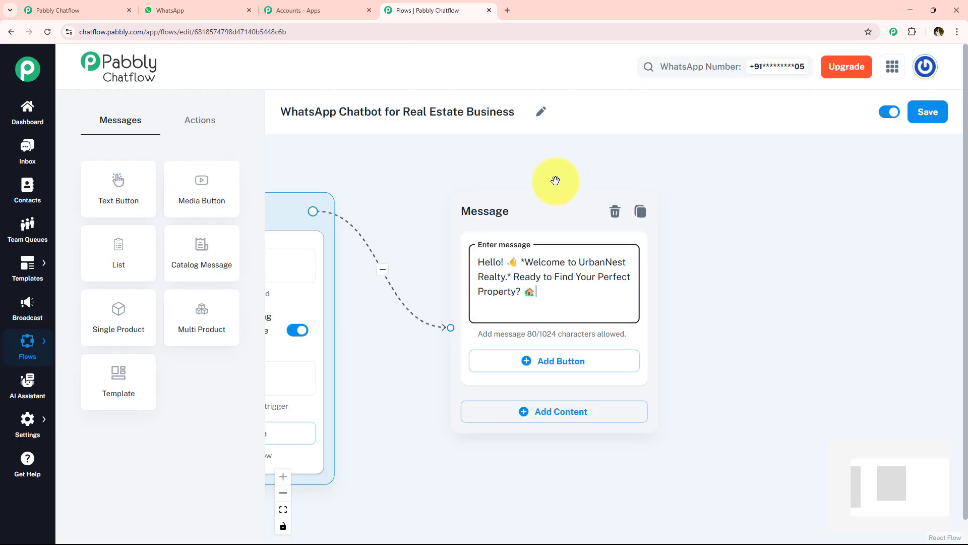
click(525, 262)
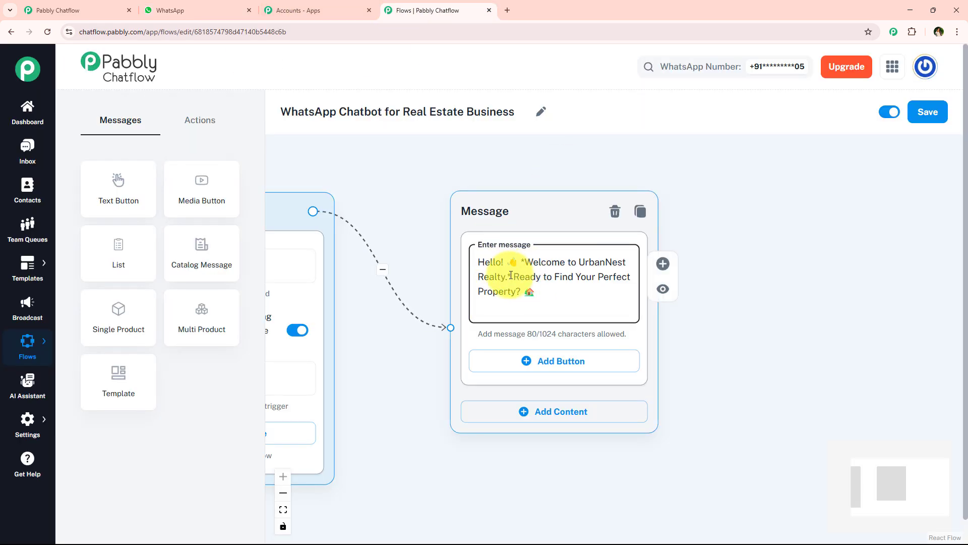
click(511, 275)
click(747, 363)
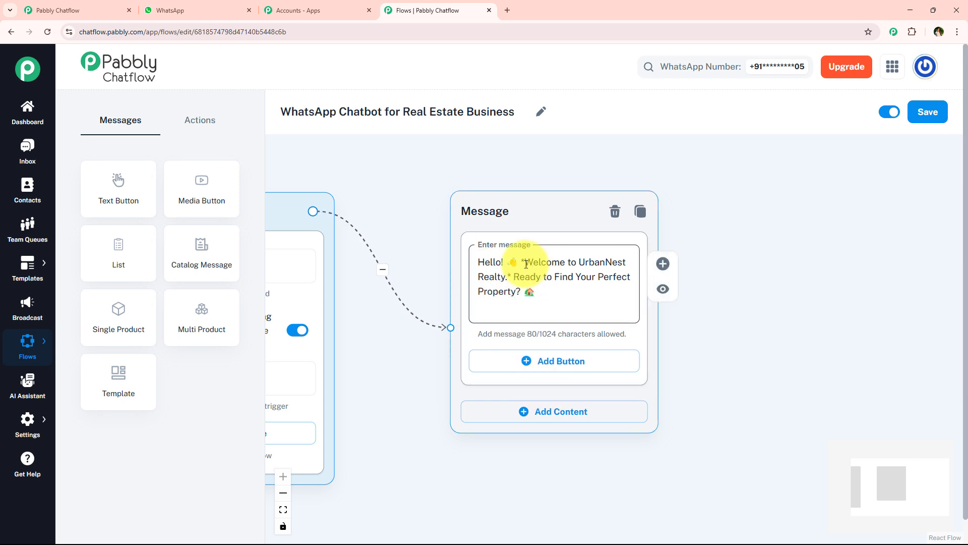
click(154, 10)
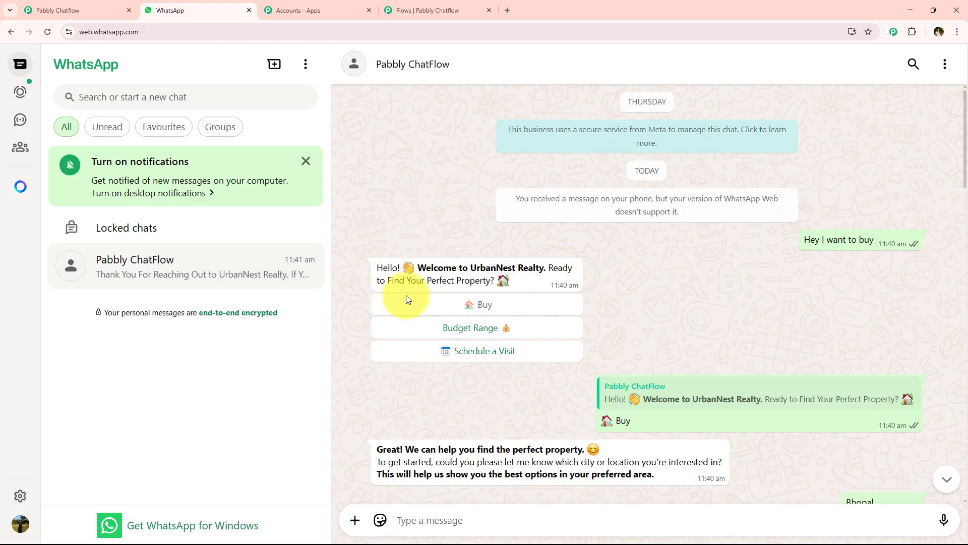
click(432, 9)
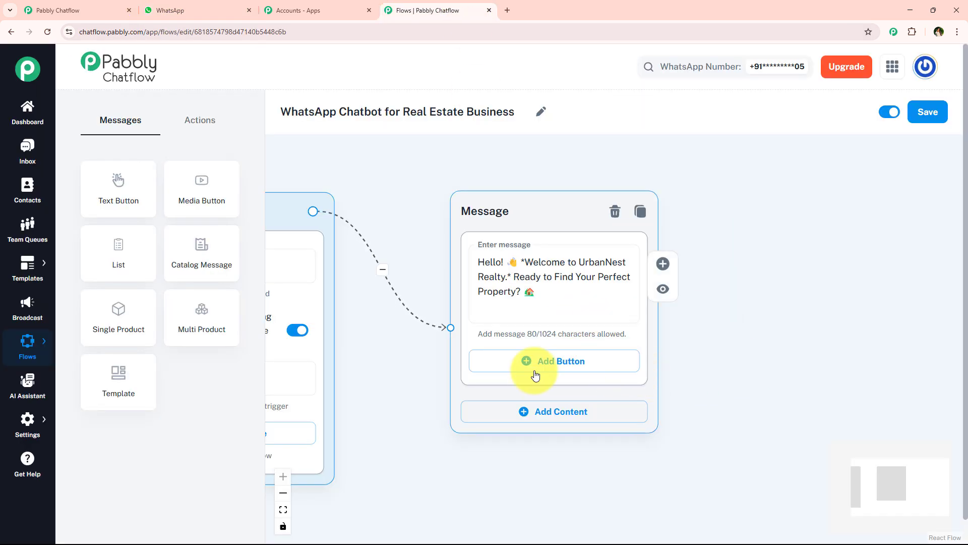
click(250, 5)
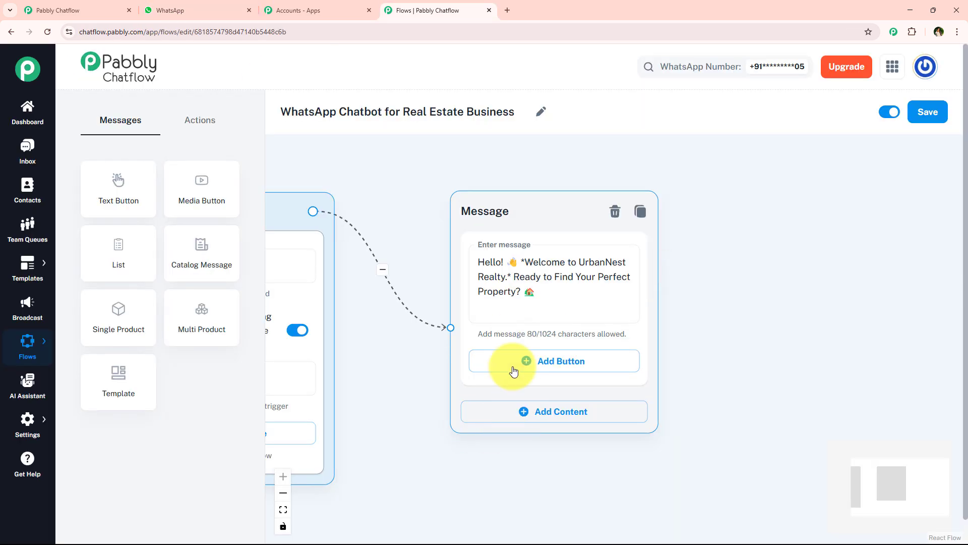
click(151, 9)
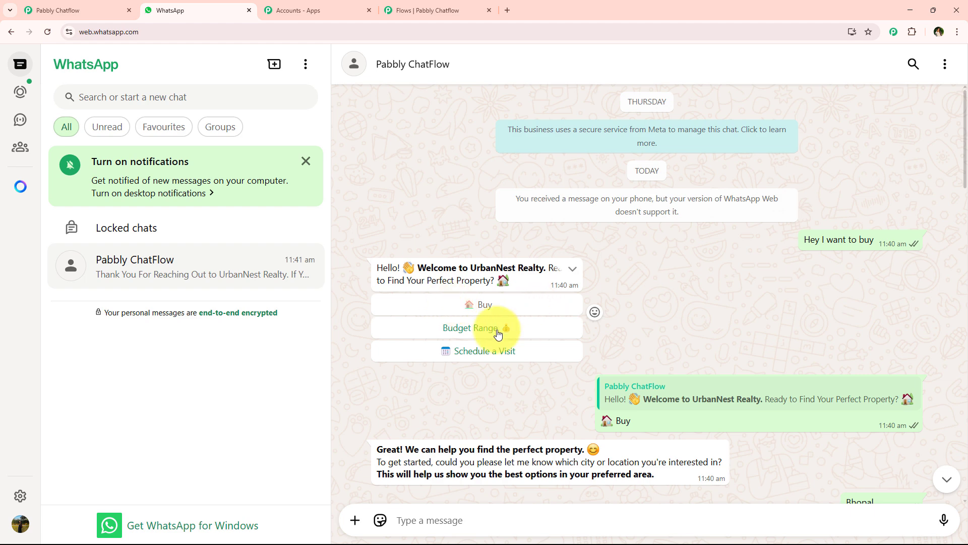
click(428, 9)
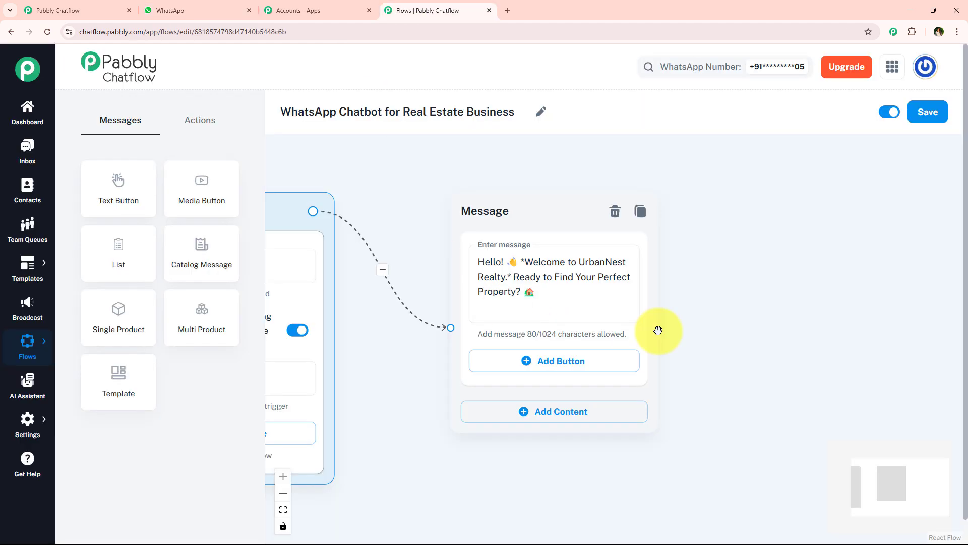
Add three buttons to the welcome message, labelled "🏠 Buy", "Budget Range 💰" and "📅 Schedule a Visit"
click(580, 362)
click(573, 420)
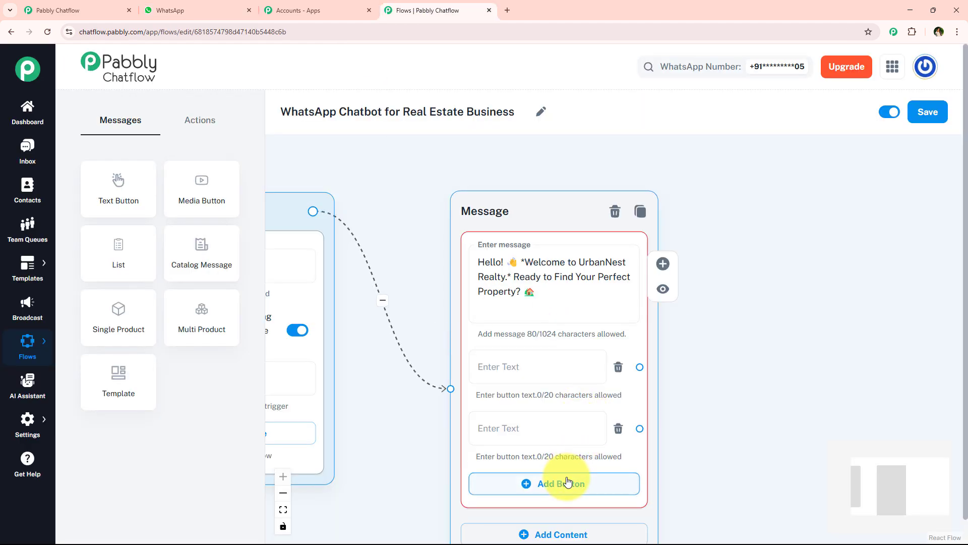
click(568, 481)
click(467, 324)
text(🏠 Buy)
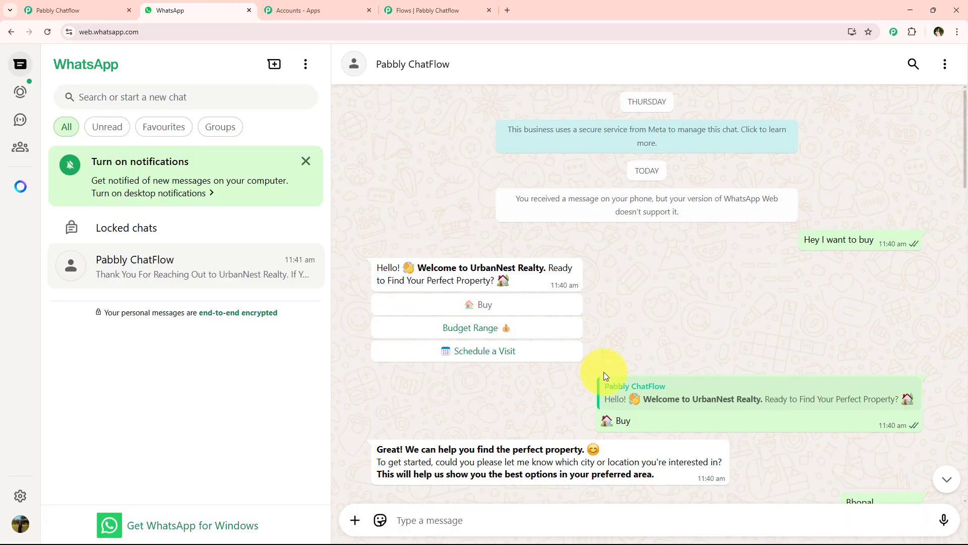
scroll(605, 379, down, 5)
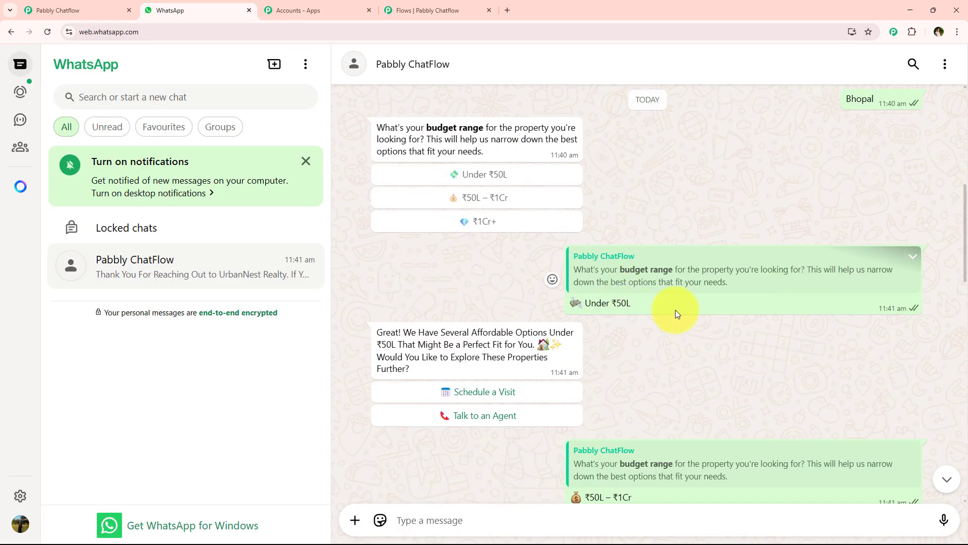
drag(428, 128, 503, 129)
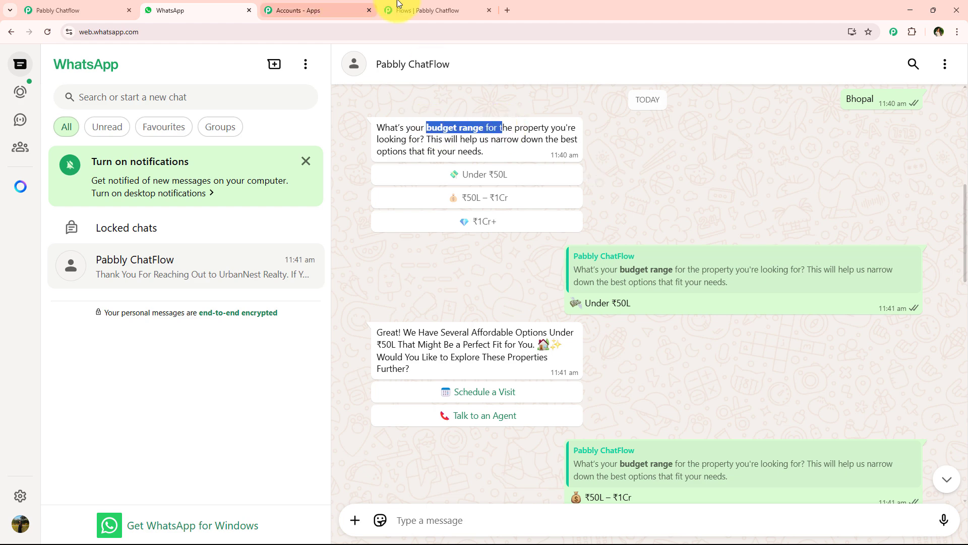
click(424, 32)
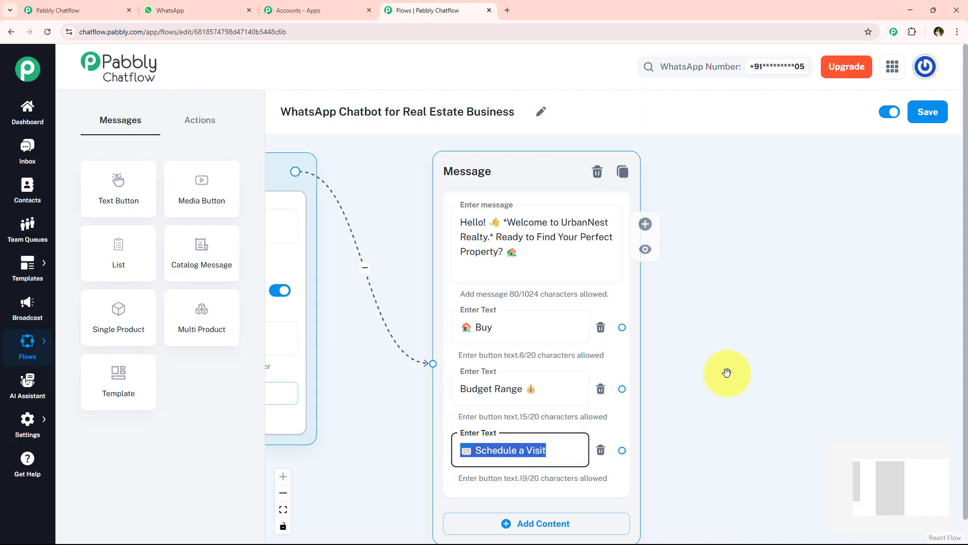
Connect a new Text + Button message to the welcome message's Buy button
click(736, 369)
scroll(726, 361, down, 2)
drag(715, 352, 540, 342)
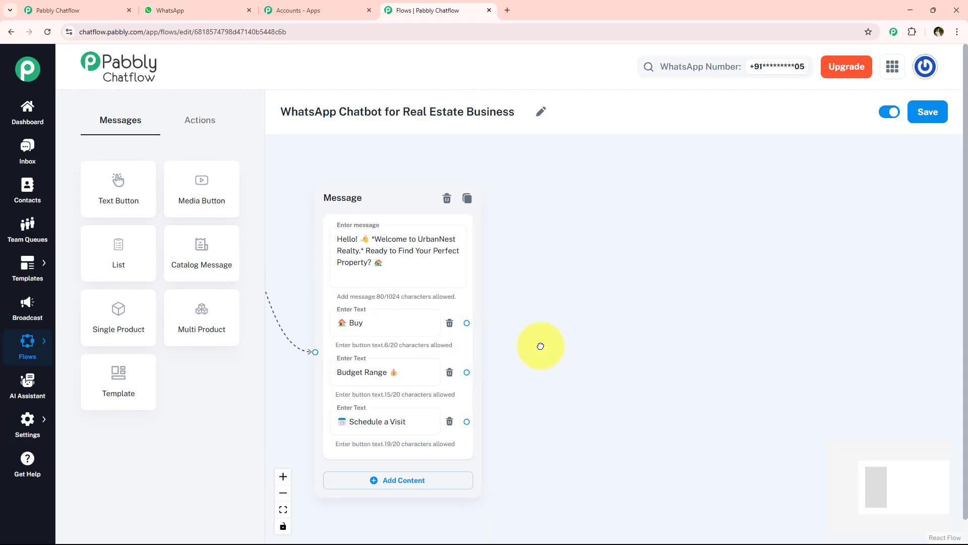
drag(551, 402, 527, 416)
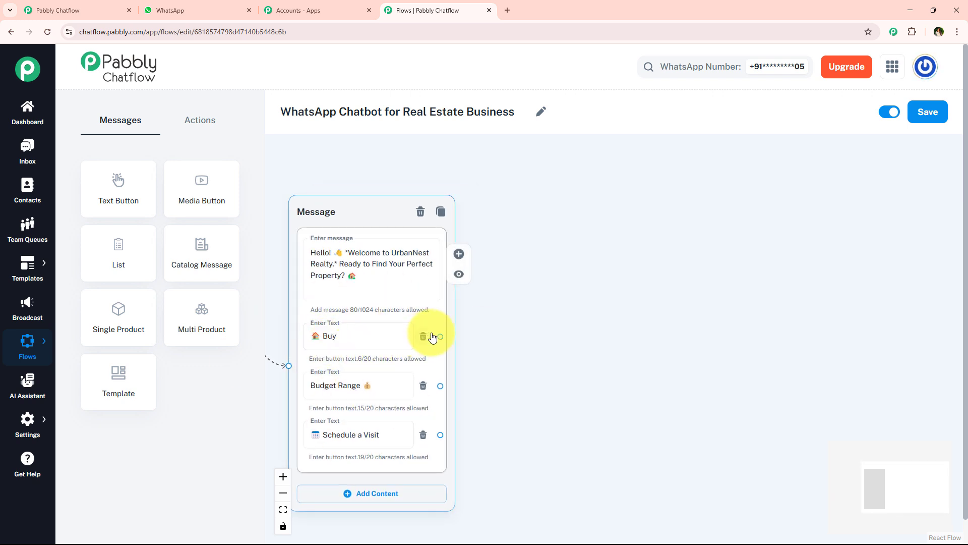
drag(440, 336, 558, 199)
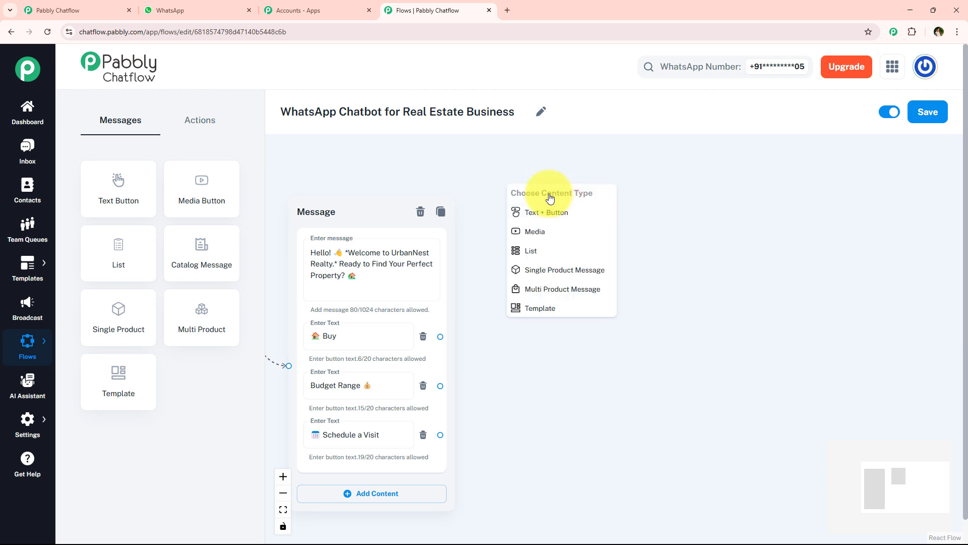
click(578, 212)
drag(456, 205, 416, 206)
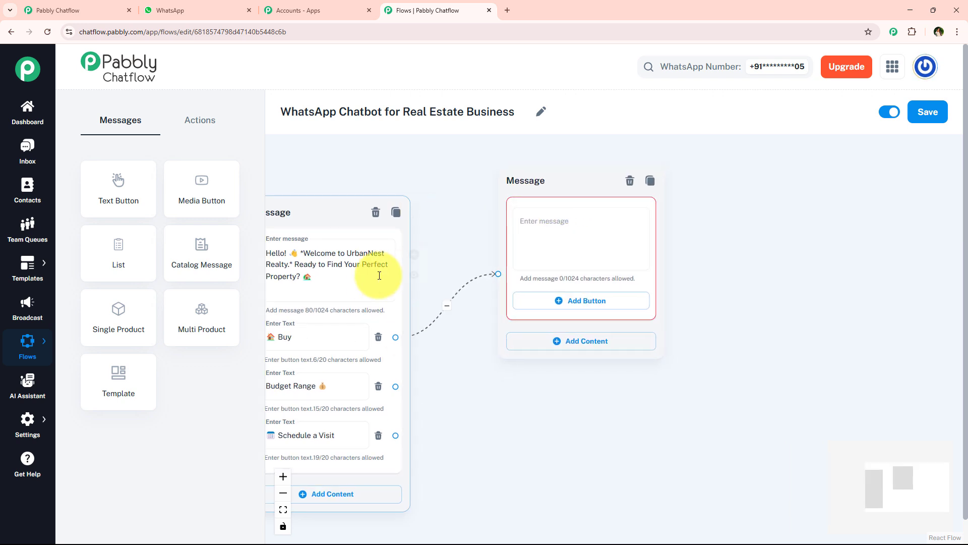
Copy the "Great! We can help you find the perfect property." message asking for the city from the WhatsApp chat and return to Pabbly Chatflow
click(216, 10)
scroll(705, 277, down, 2)
scroll(698, 299, up, 7)
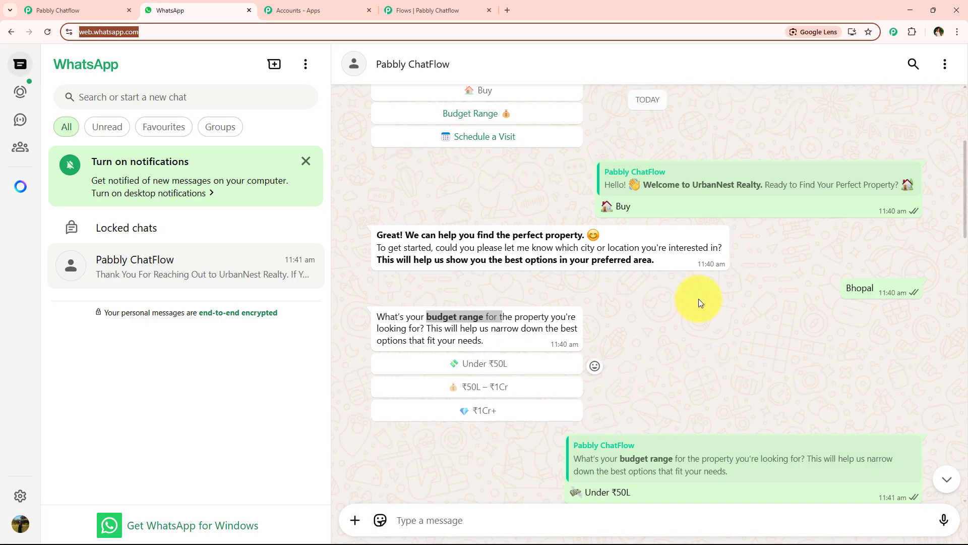
scroll(551, 309, up, 1)
scroll(551, 309, down, 2)
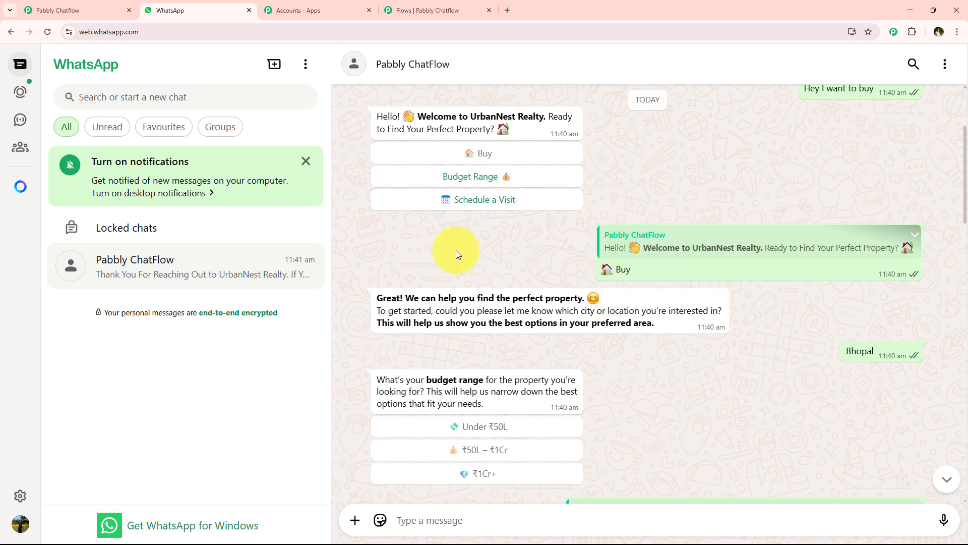
drag(375, 298, 651, 322)
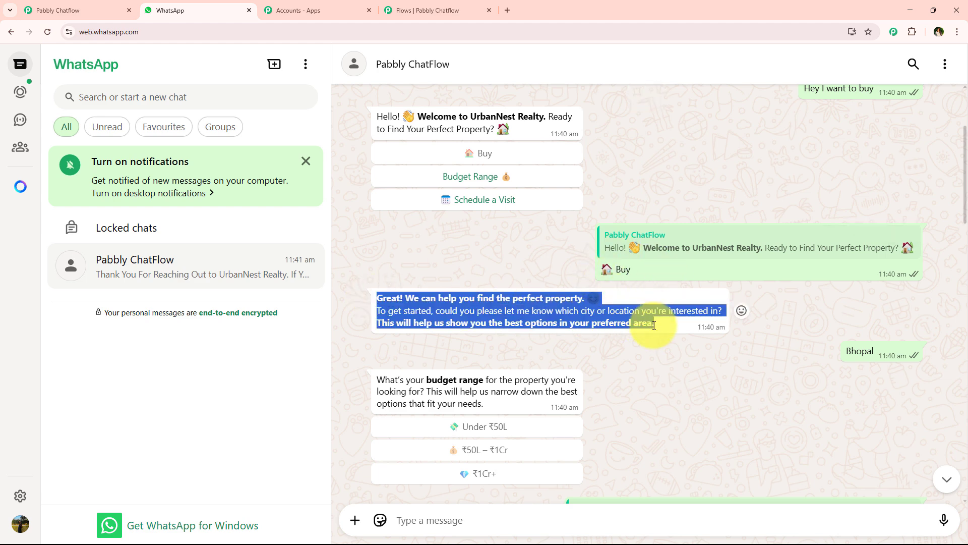
click(432, 9)
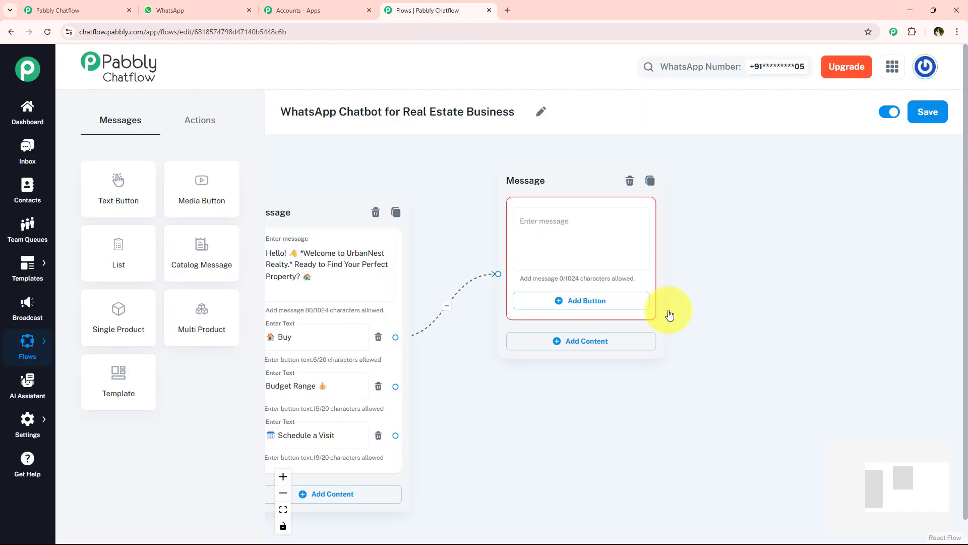
Delete the empty message connected to the Buy button
click(627, 184)
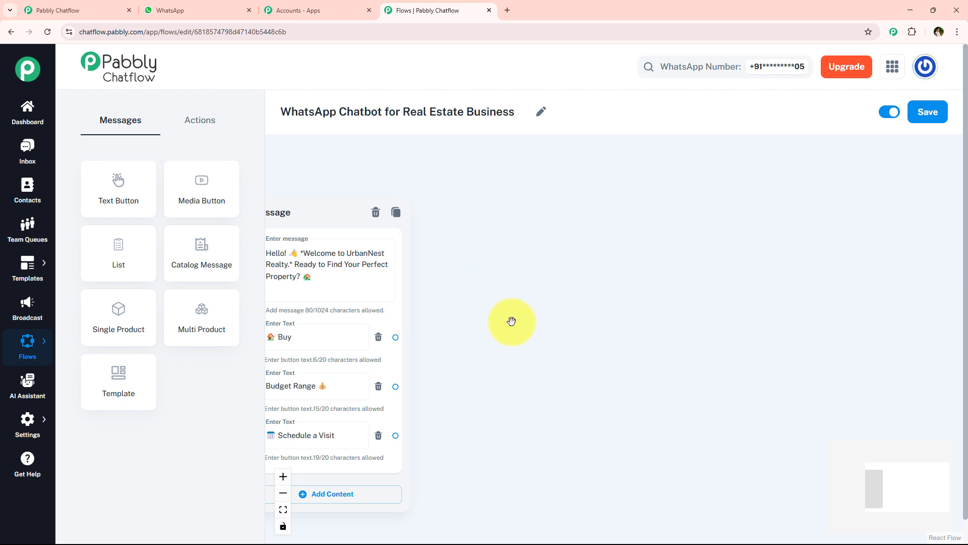
drag(397, 337, 555, 232)
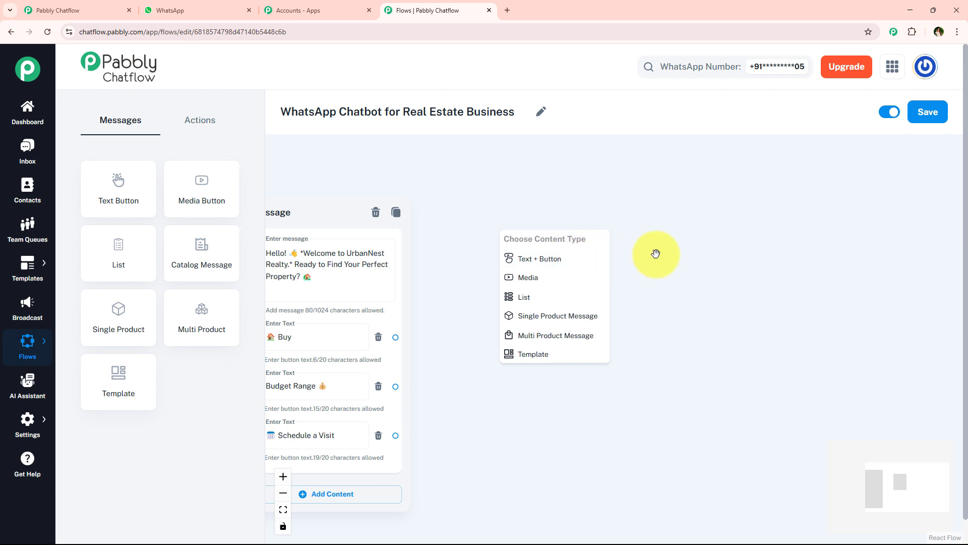
click(698, 245)
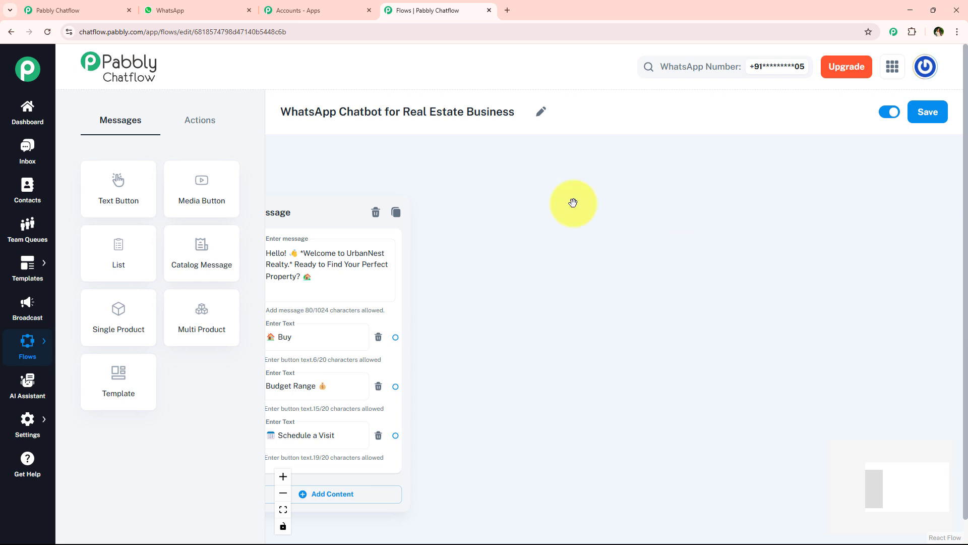
Add an Ask Question node beside the welcome message and connect the Buy button to it
click(211, 117)
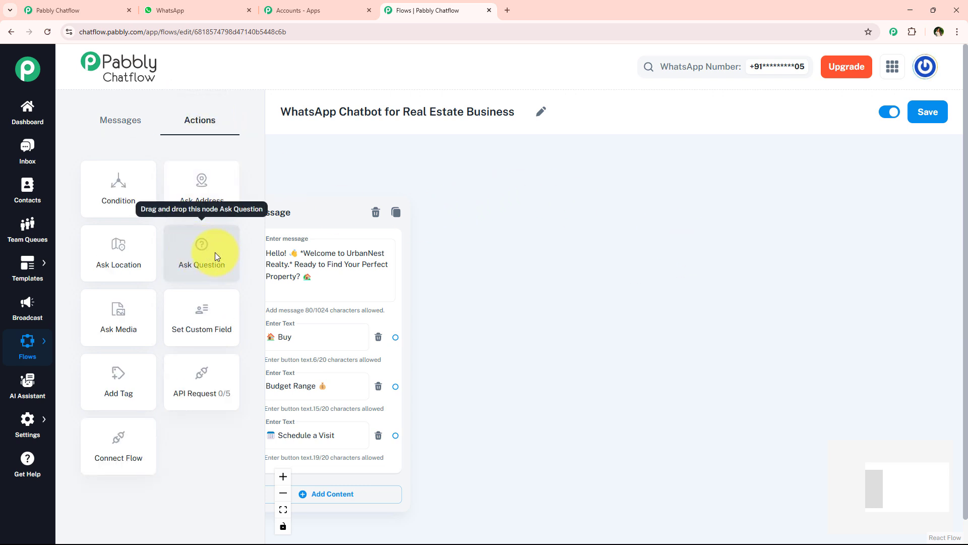
drag(215, 252, 536, 234)
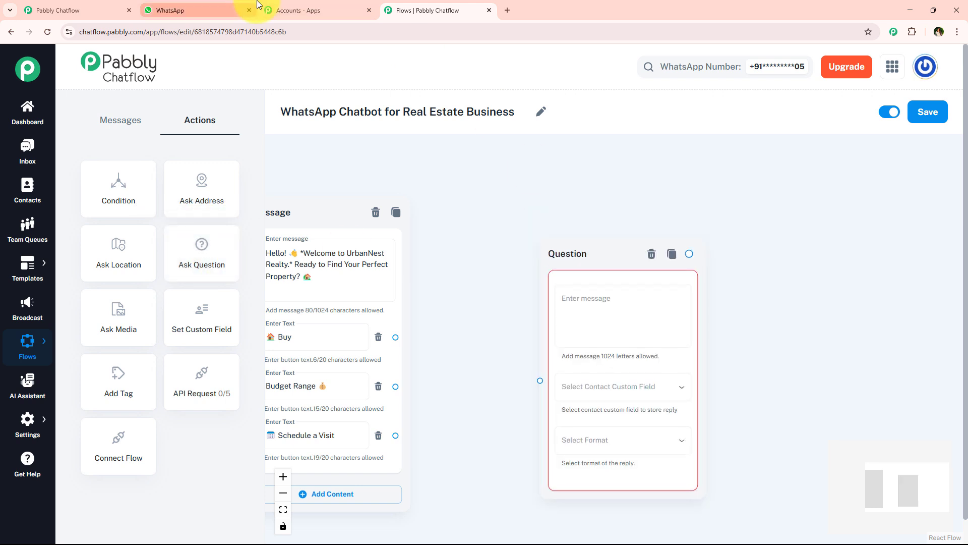
click(227, 10)
click(404, 10)
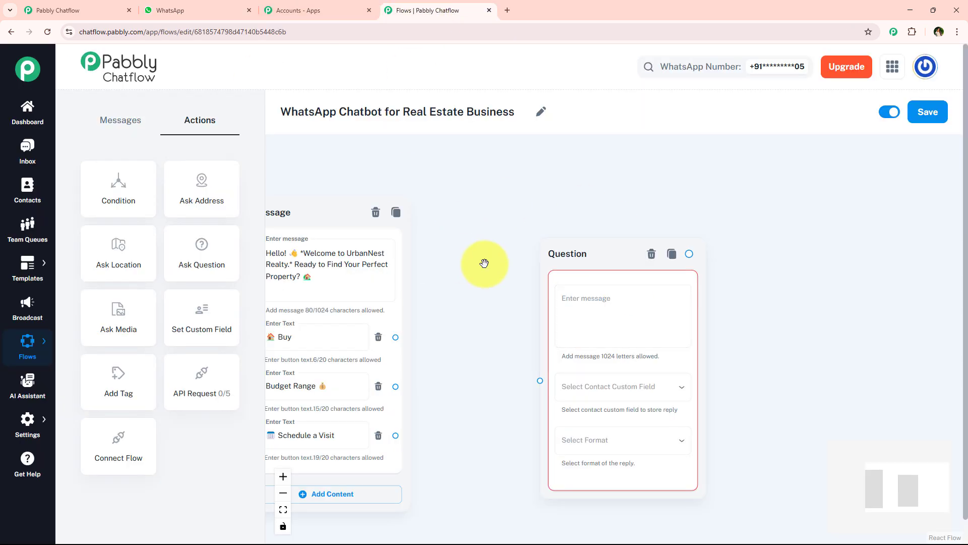
drag(557, 255, 505, 215)
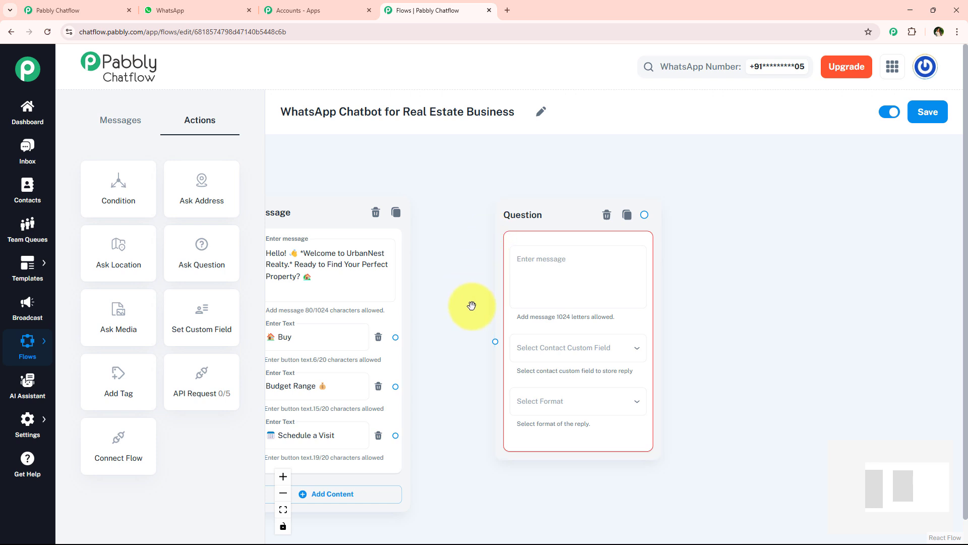
drag(396, 336, 495, 341)
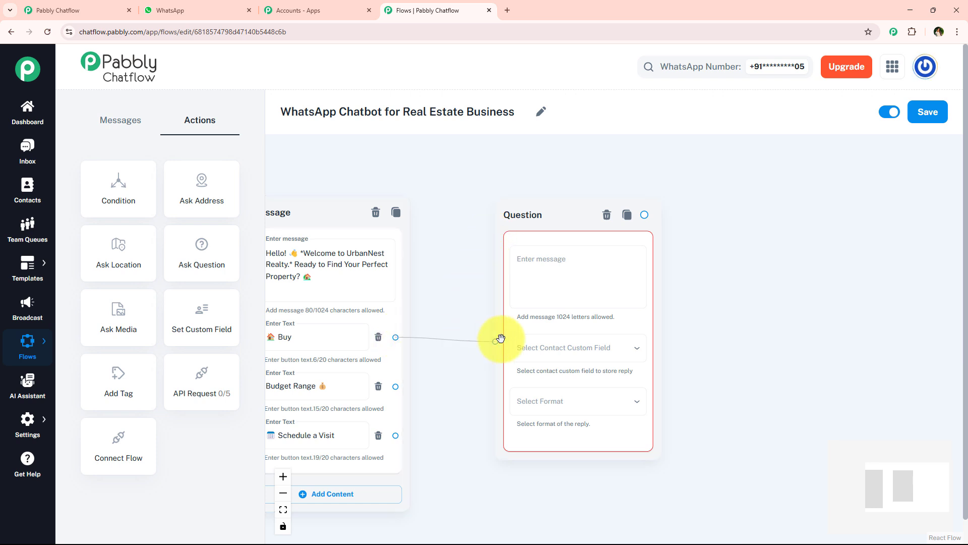
drag(537, 217, 514, 169)
Paste the copied "Great! We can help you find the perfect property." city or location question as the Question node's message
click(522, 229)
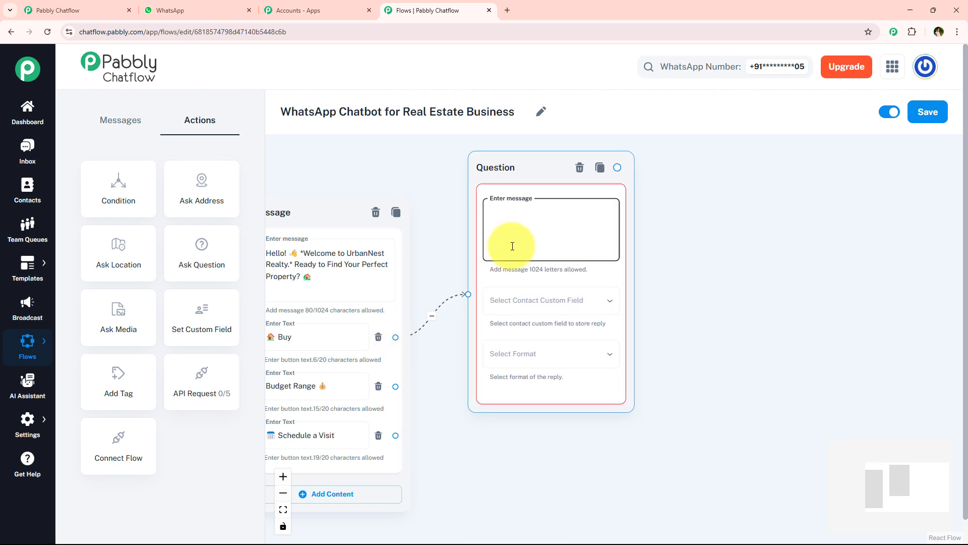
key(ctrl+v)
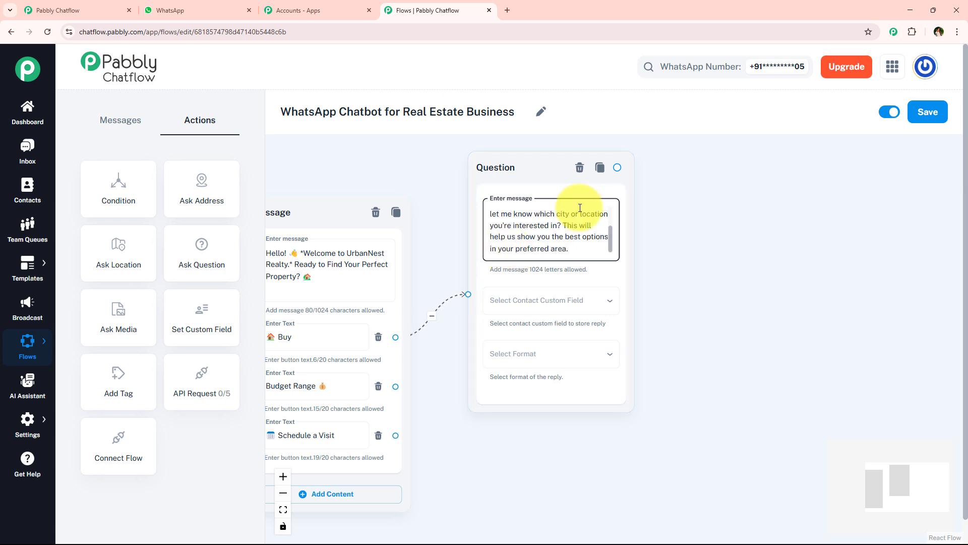
scroll(618, 216, up, 1)
scroll(619, 214, up, 1)
scroll(618, 237, down, 3)
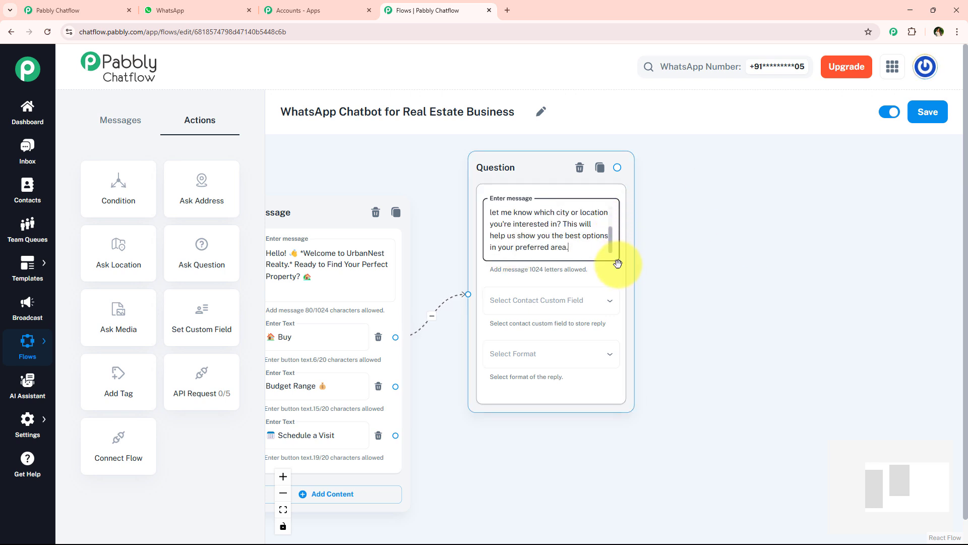
Select PreferredLocation as the contact custom field that stores the reply to the city or location question
click(530, 301)
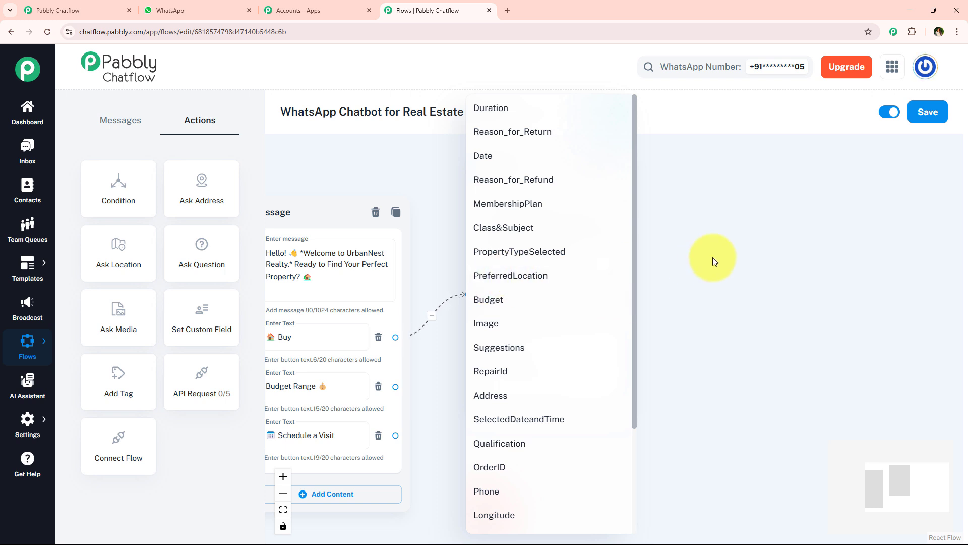
click(713, 257)
click(542, 296)
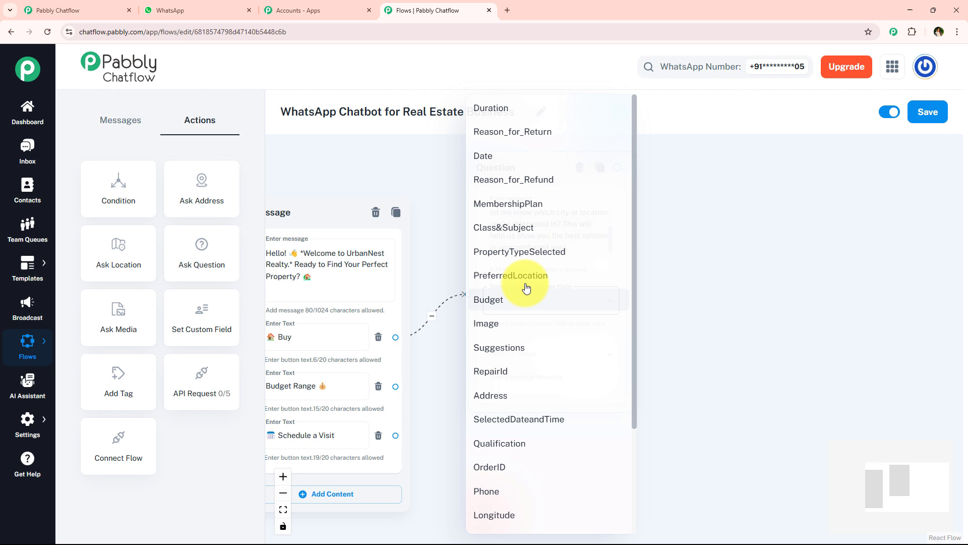
click(586, 279)
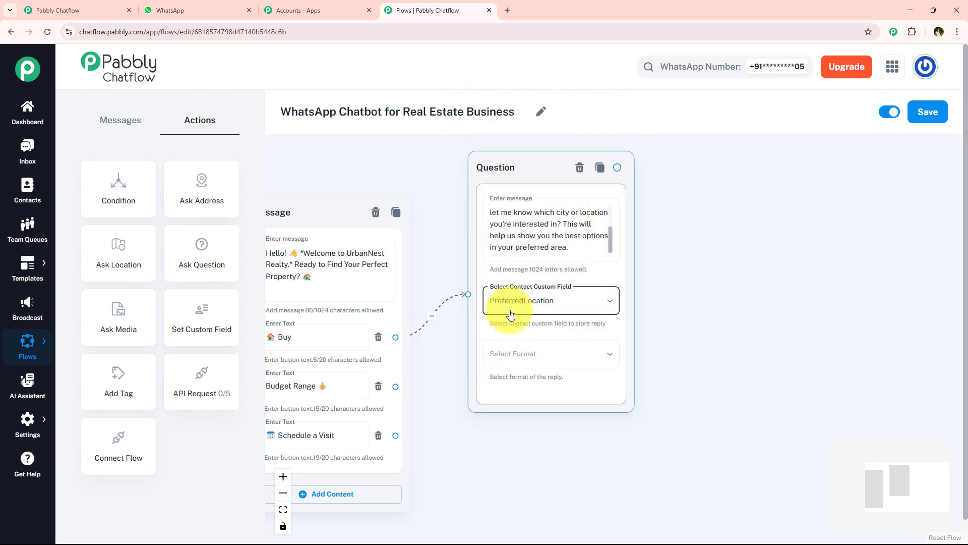
mouse_move(28, 422)
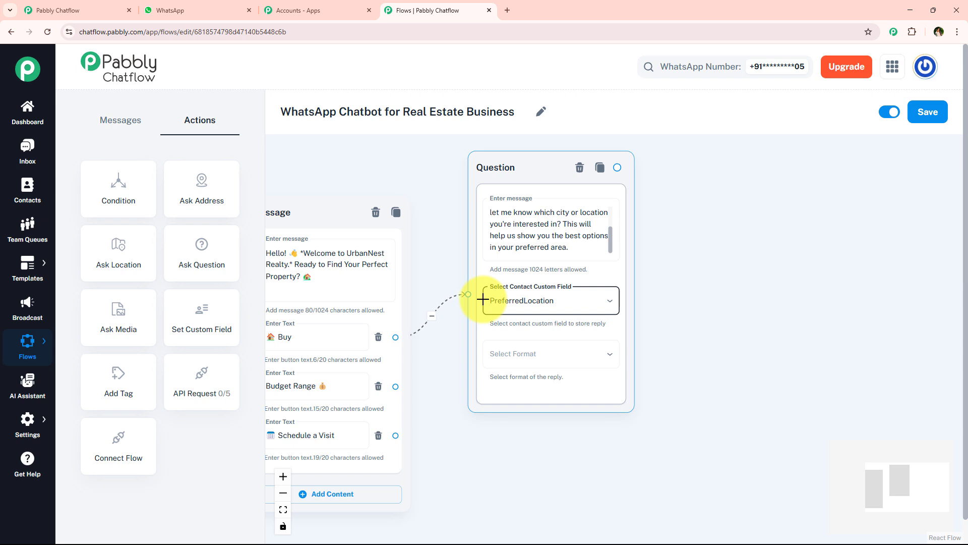
click(547, 298)
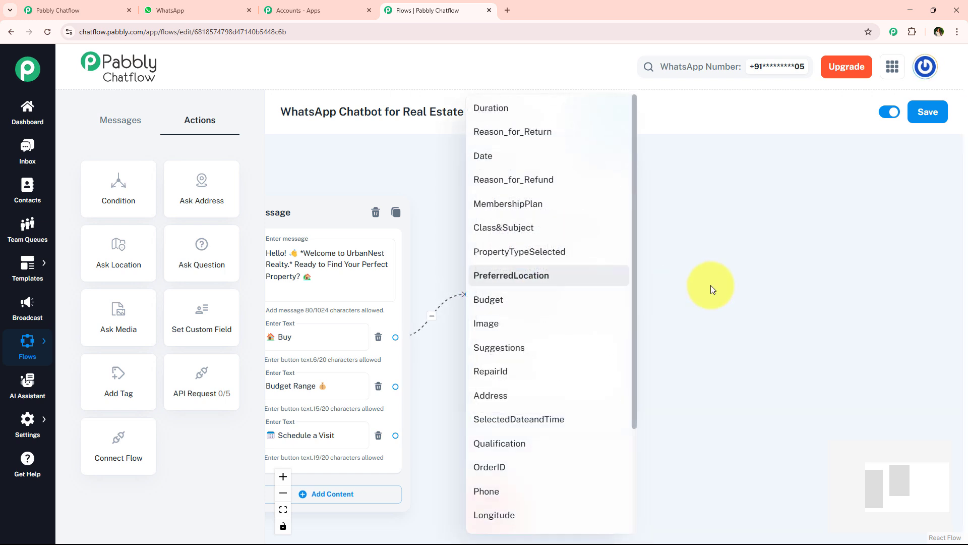
click(710, 285)
Set the reply format of the location question to Text
drag(696, 296, 570, 295)
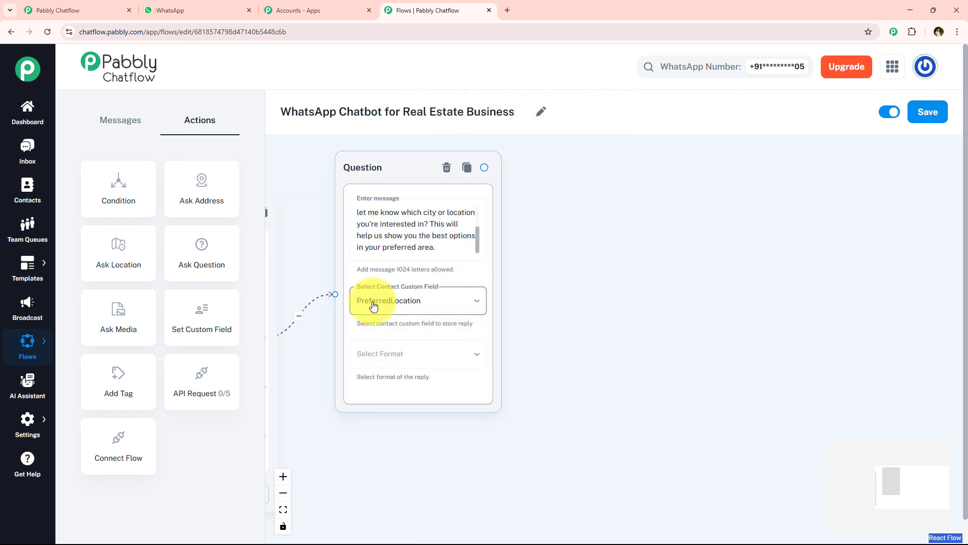
scroll(510, 324, up, 3)
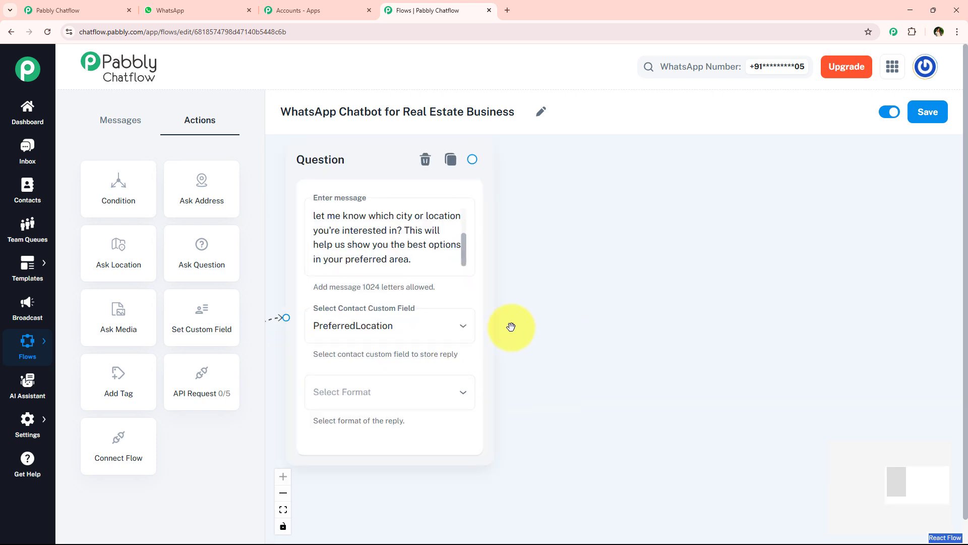
click(419, 403)
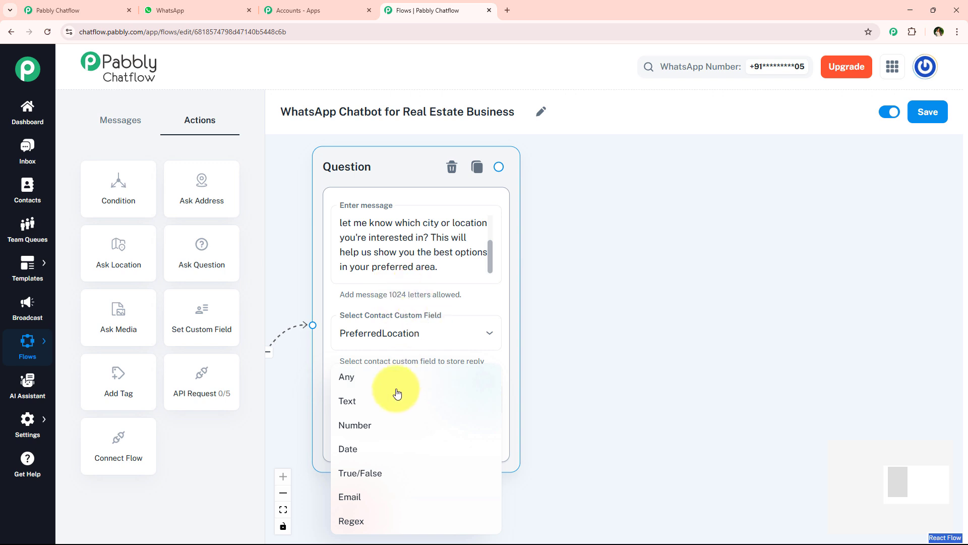
click(395, 400)
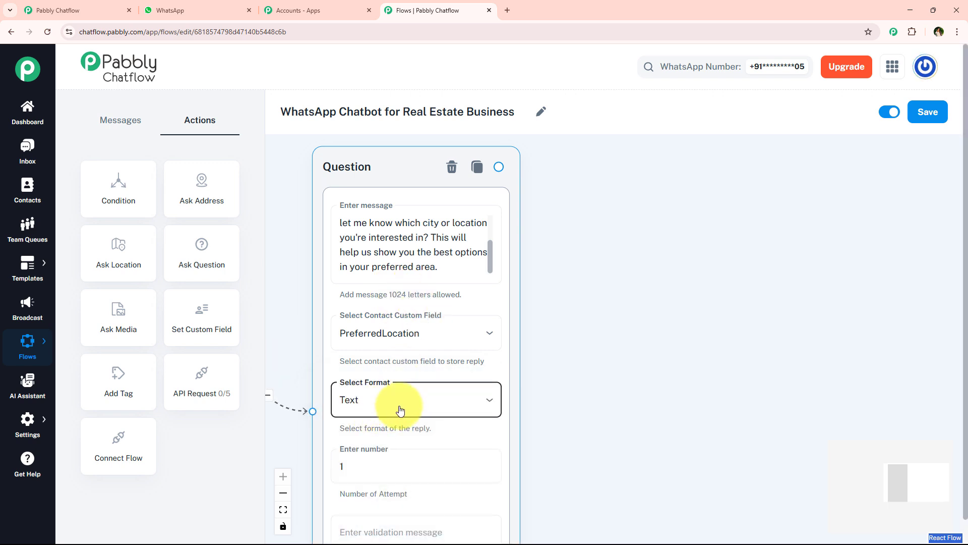
scroll(610, 298, down, 3)
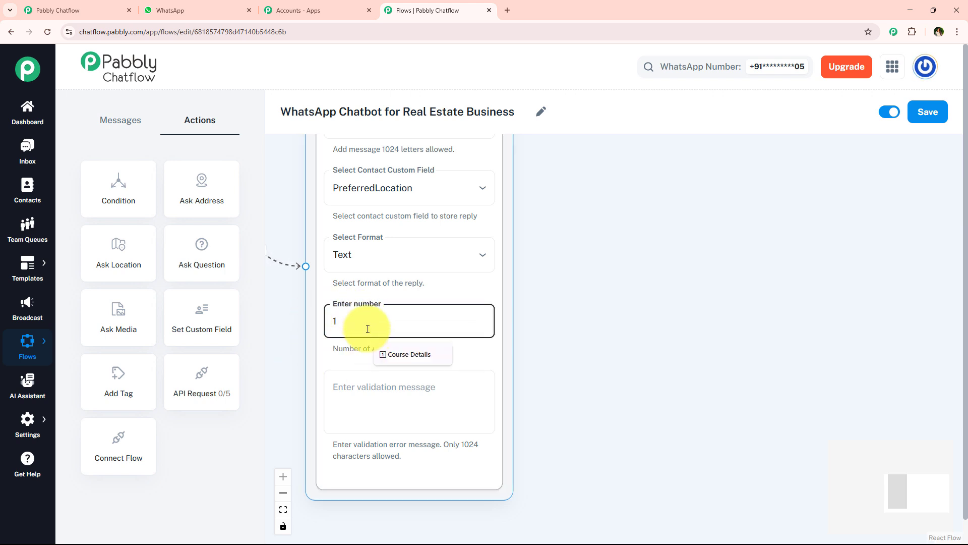
Enter 1 as the location question's number of attempts and leave its validation message empty
click(381, 394)
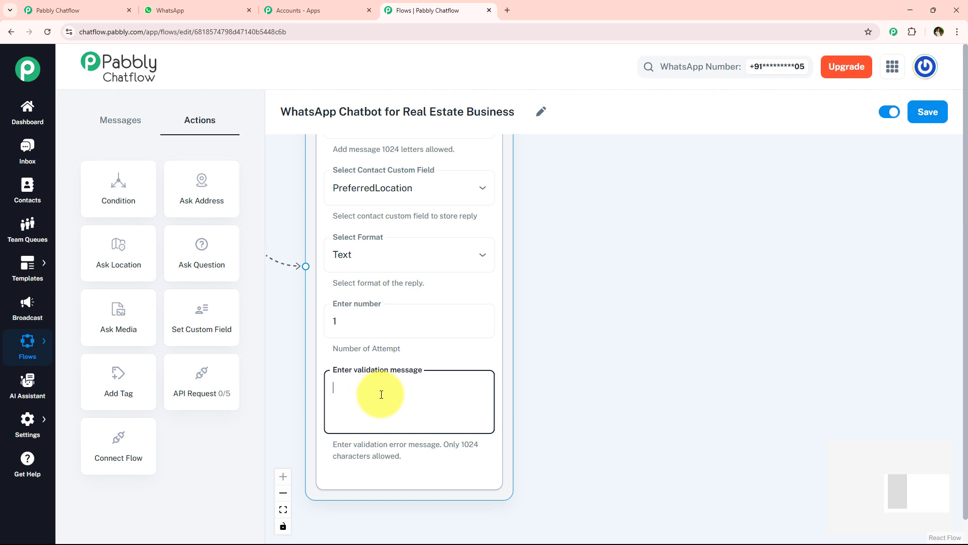
click(606, 280)
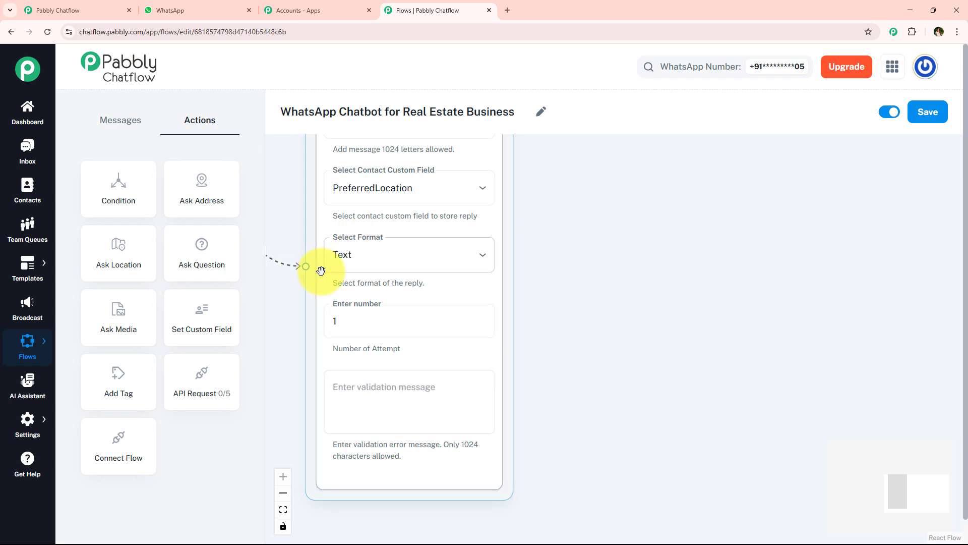
click(581, 217)
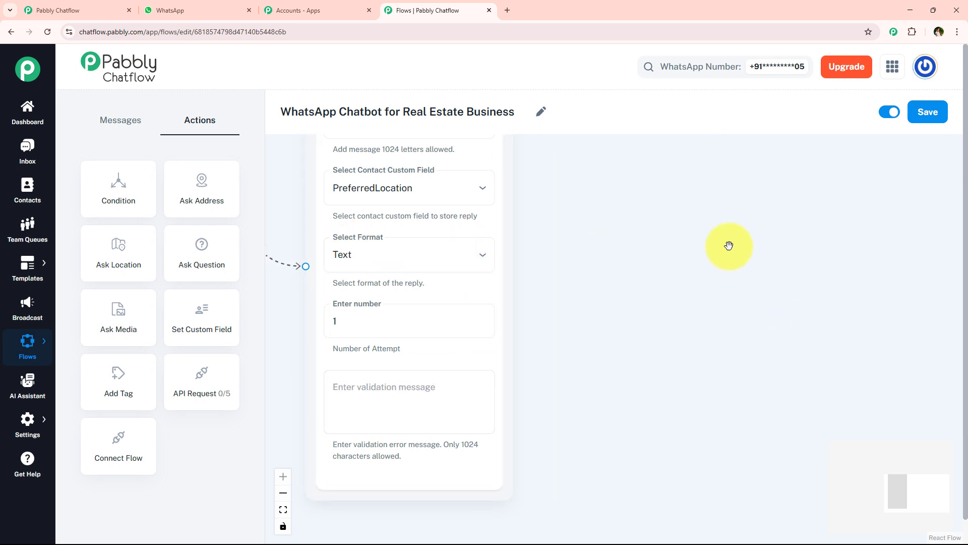
click(416, 389)
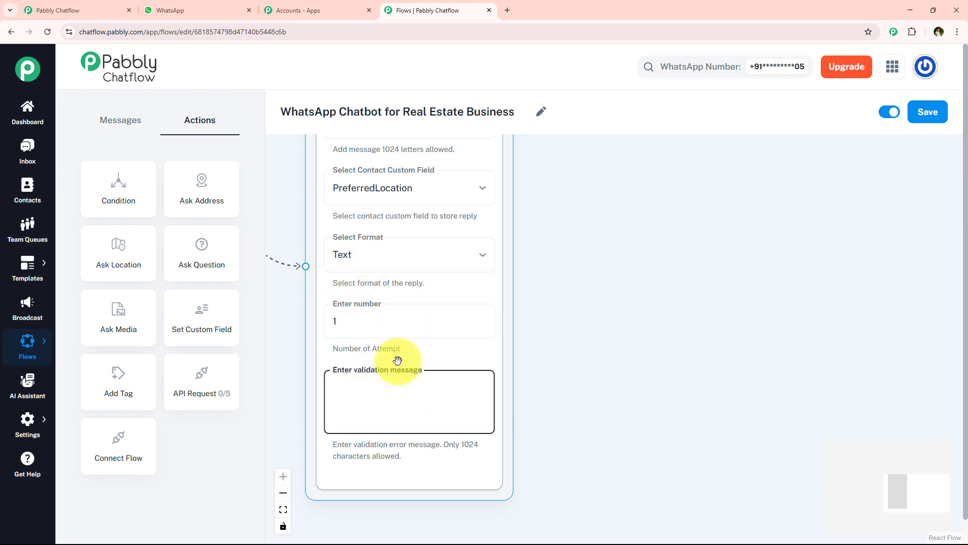
click(368, 330)
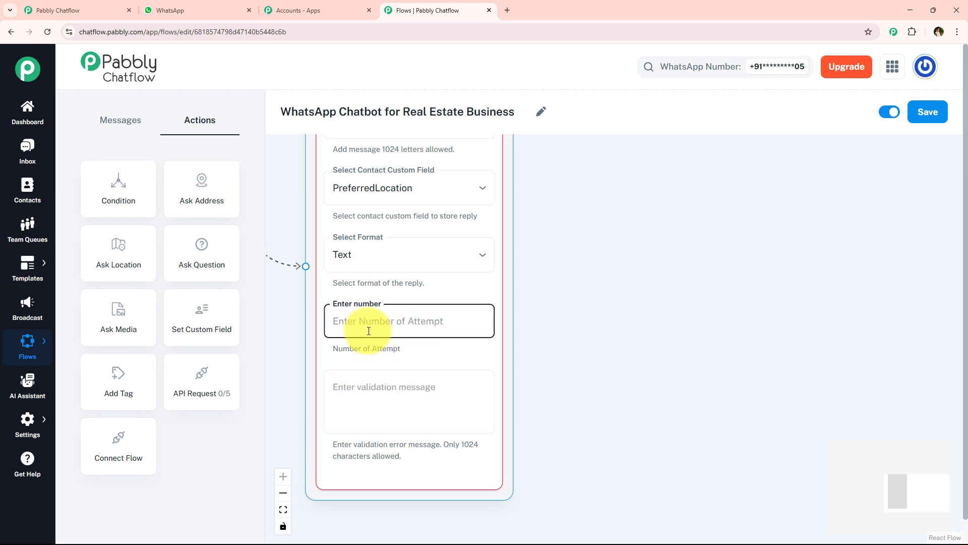
text(1)
click(534, 266)
scroll(535, 265, down, 3)
drag(547, 255, 521, 370)
drag(410, 213, 418, 184)
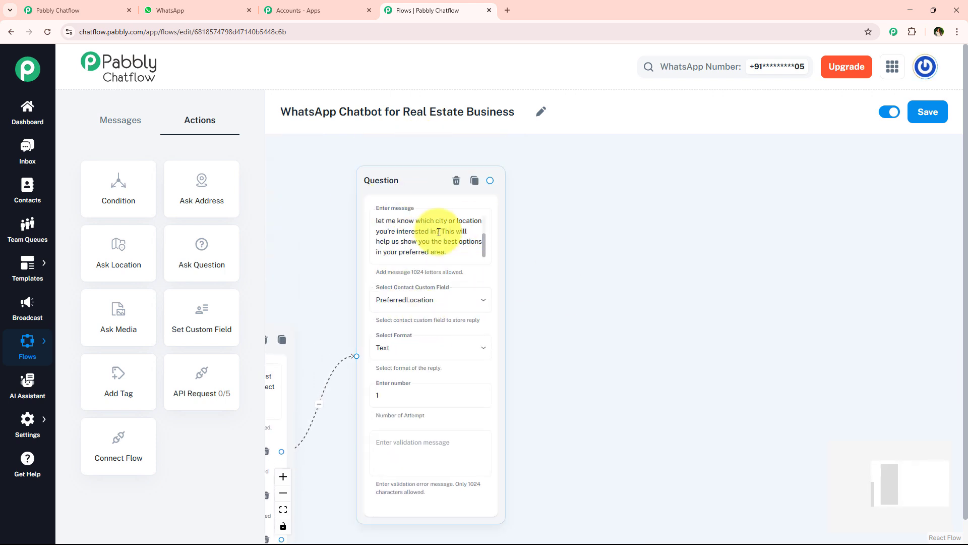
Copy the "What's your budget range for the property you're looking for?" message from the WhatsApp chat and return to Pabbly Chatflow
click(229, 10)
scroll(523, 280, down, 2)
click(860, 298)
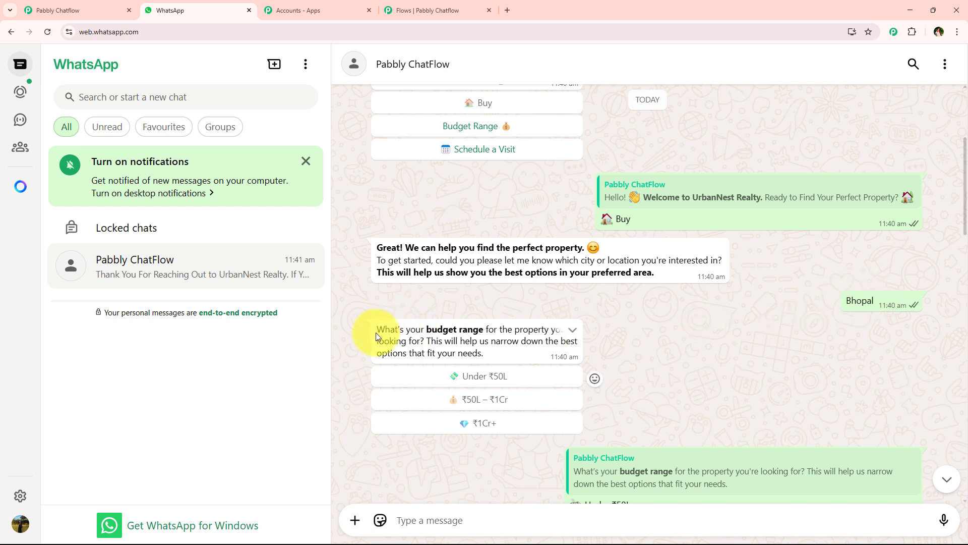
drag(376, 332, 482, 353)
key(ctrl+c)
click(437, 2)
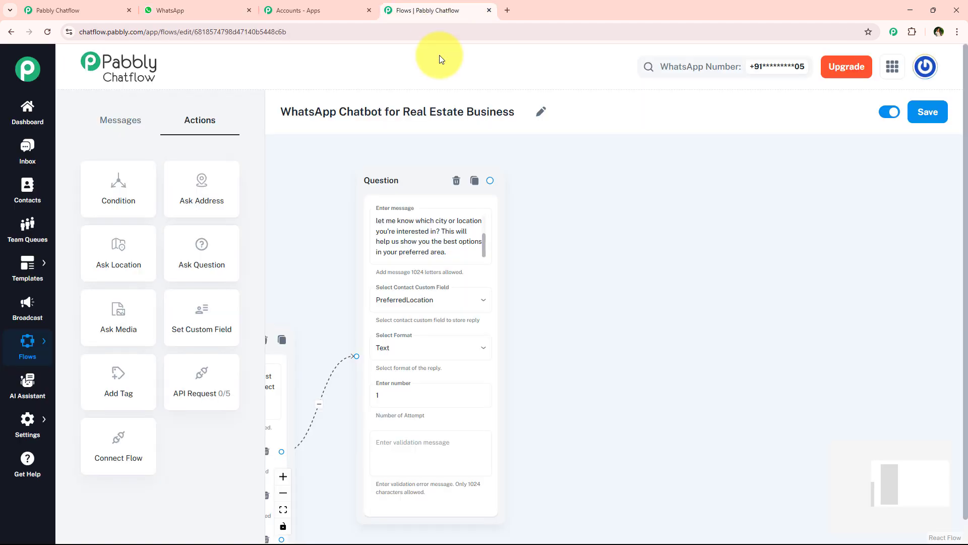
Add a Text + Button message connected to the Question node's output and paste the copied budget range question into it
drag(491, 178, 690, 393)
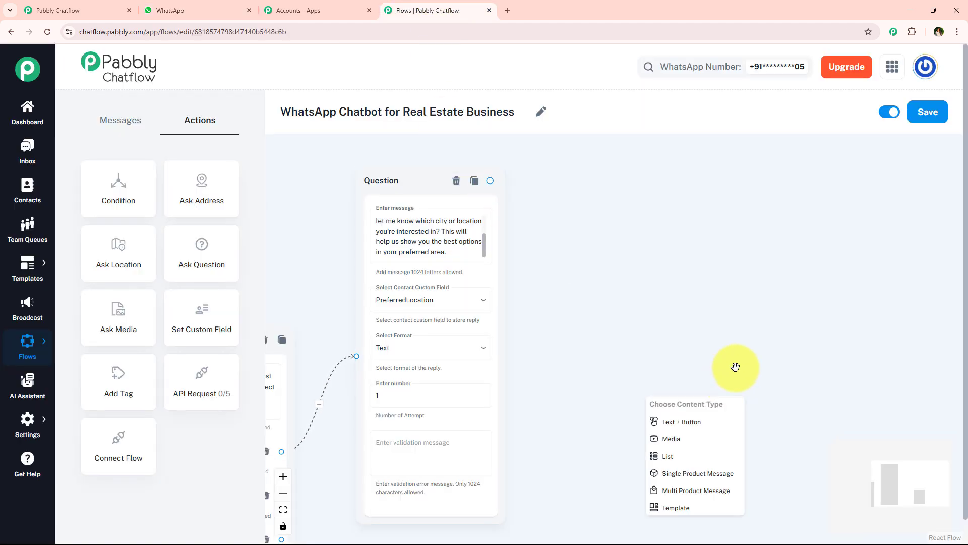
drag(784, 361, 589, 190)
click(510, 250)
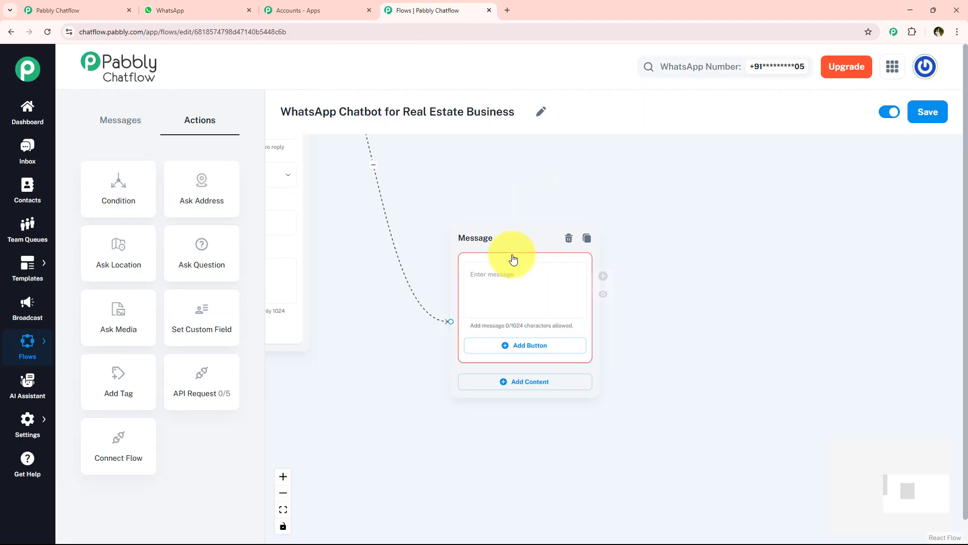
key(ctrl+v)
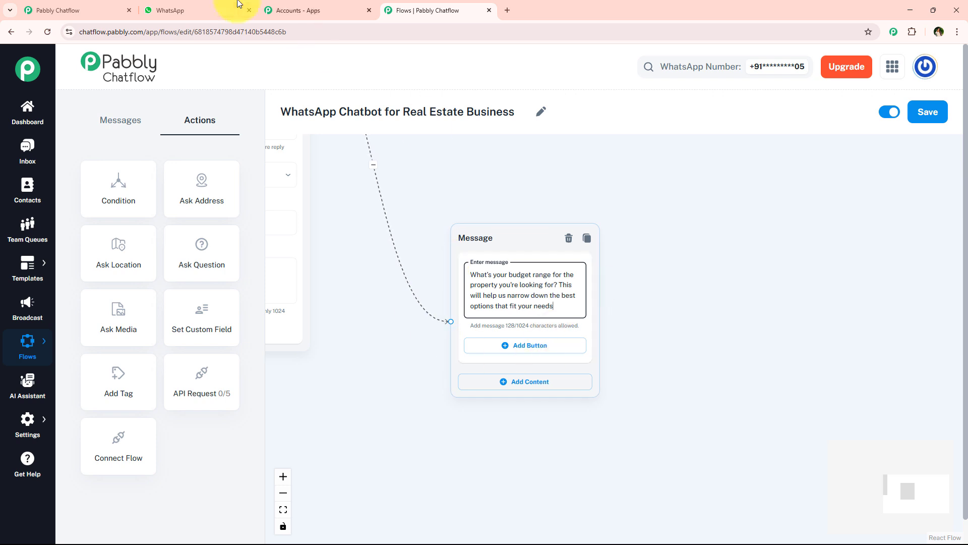
Copy the "Under ₹50L" reply with its emoji from the WhatsApp chat and return to Pabbly Chatflow
click(212, 10)
click(512, 308)
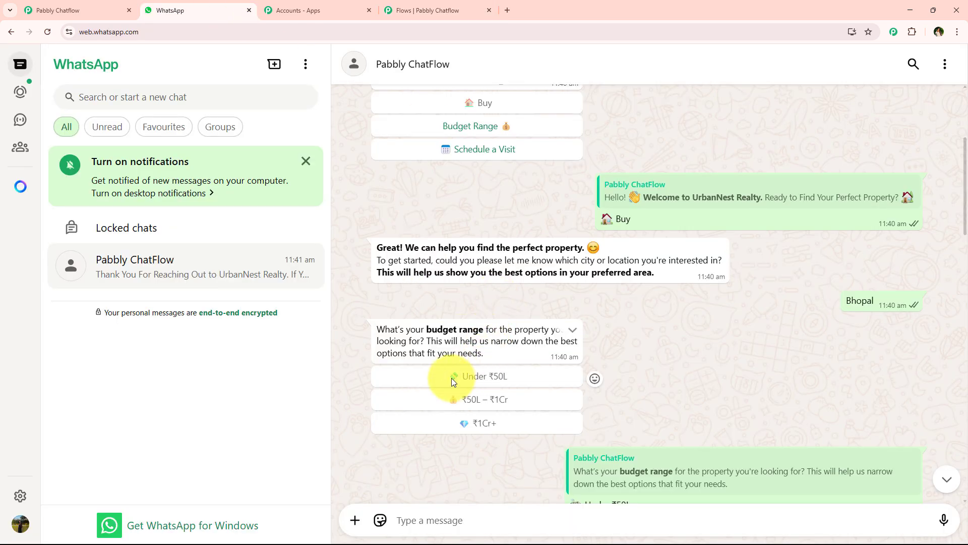
drag(449, 376, 539, 390)
click(665, 363)
scroll(599, 349, down, 4)
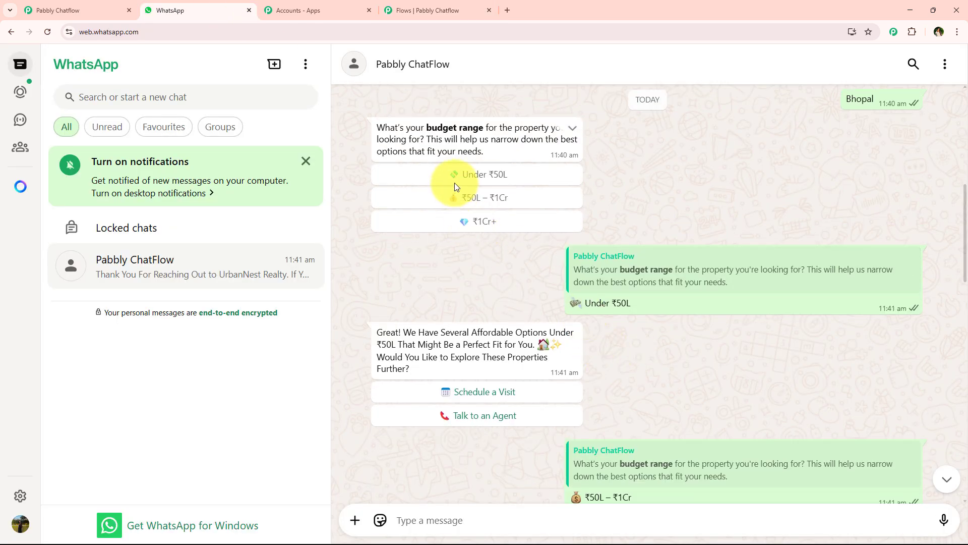
scroll(600, 326, down, 8)
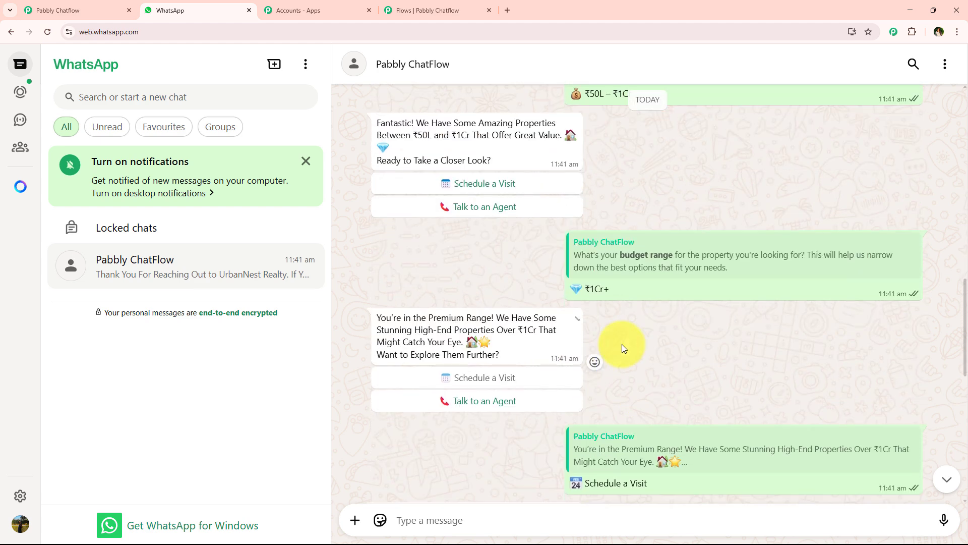
scroll(597, 299, up, 7)
drag(662, 257, 564, 257)
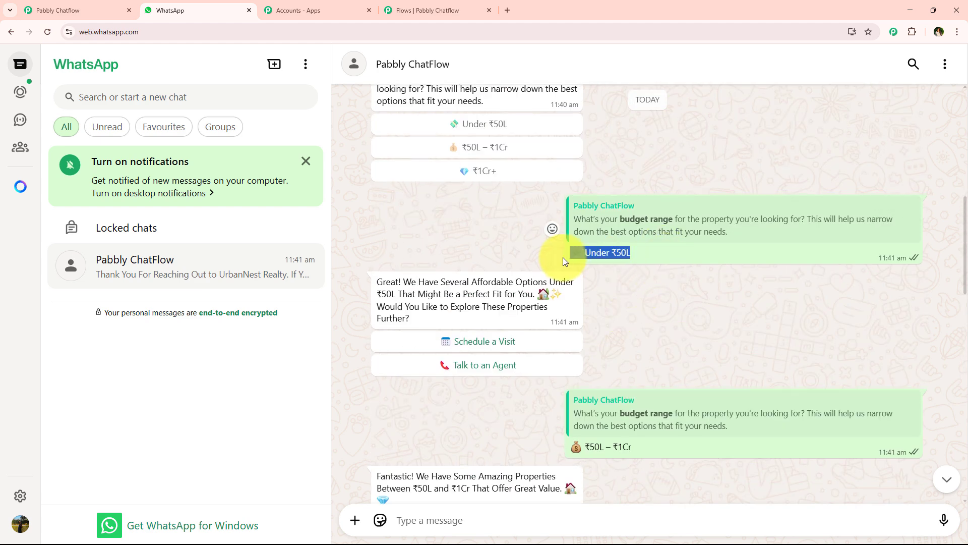
click(435, 10)
Add three buttons to the budget range message and paste "Under ₹50L" as the first button's text
click(524, 344)
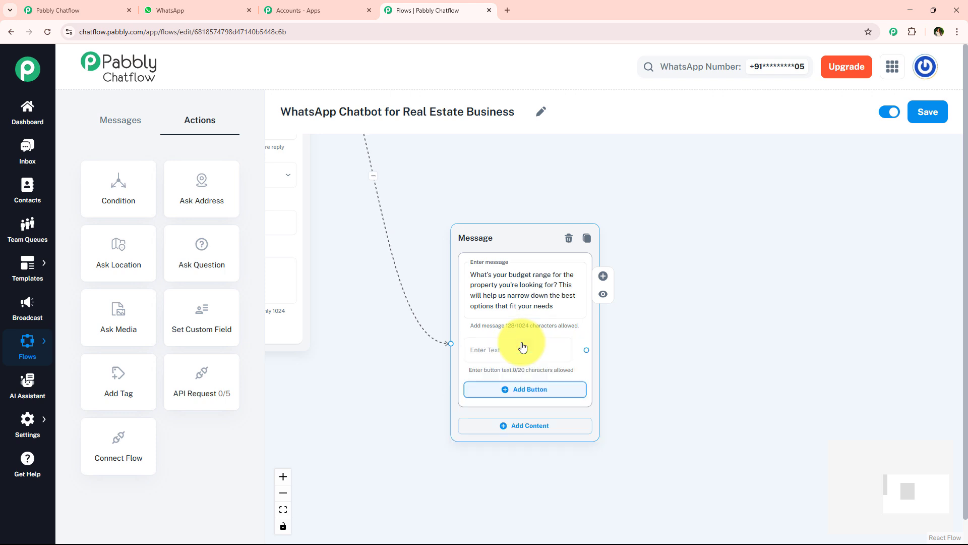
click(519, 391)
click(512, 428)
click(497, 350)
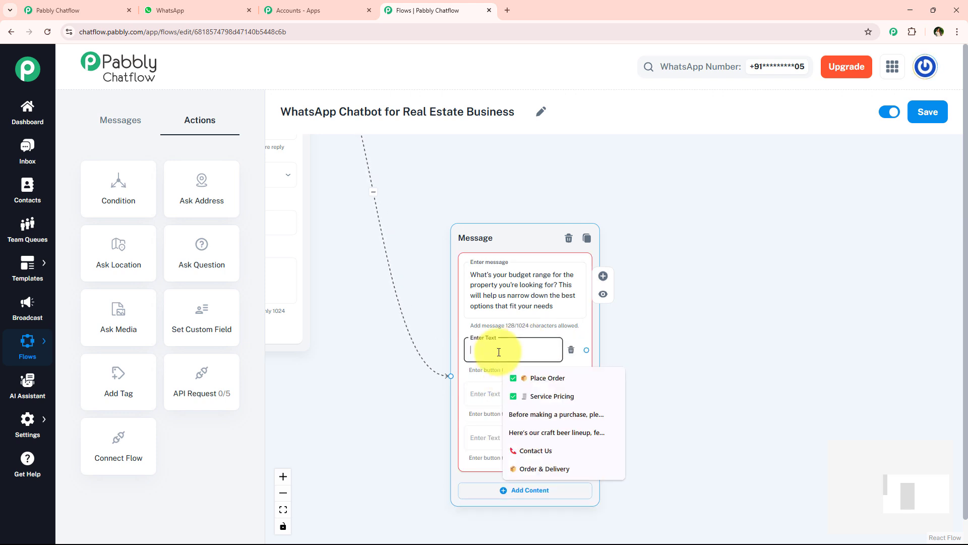
text(💸 Under ₹50L)
Copy the "₹50L – ₹1Cr" reply from the WhatsApp chat and paste it as the budget message's second button text
click(217, 10)
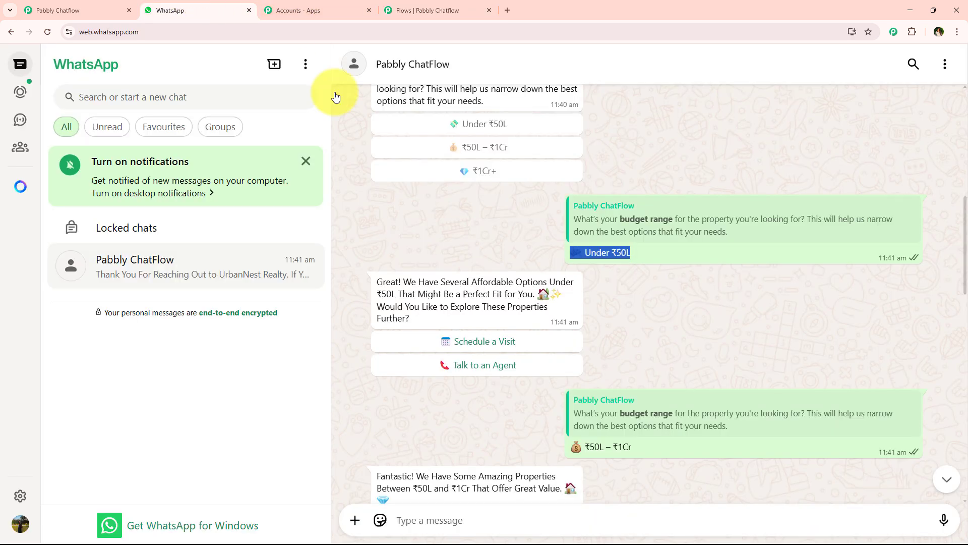
drag(667, 449, 569, 448)
key(ctrl+c)
click(435, 10)
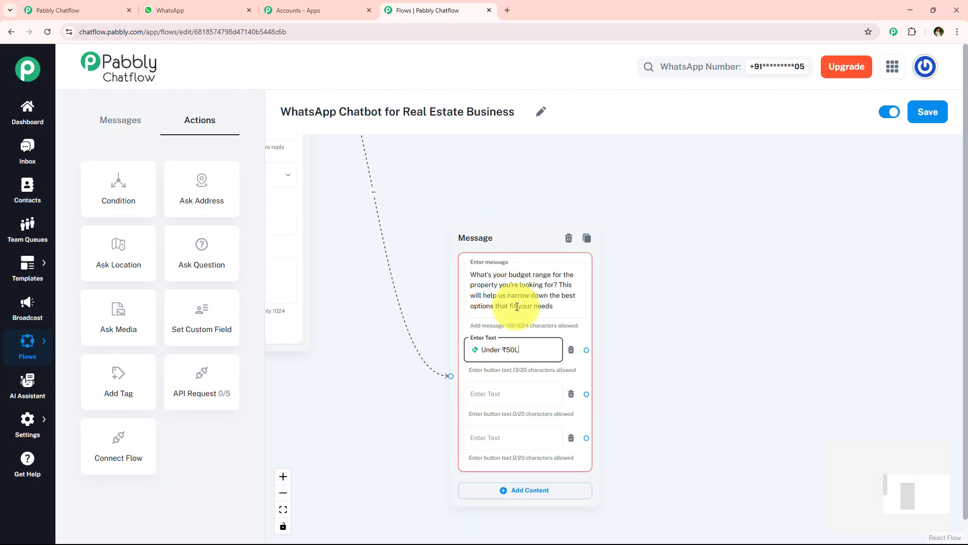
click(495, 398)
key(ctrl+v)
Copy the "₹1Cr+" reply from the WhatsApp chat and paste it as the budget message's third button text
click(225, 10)
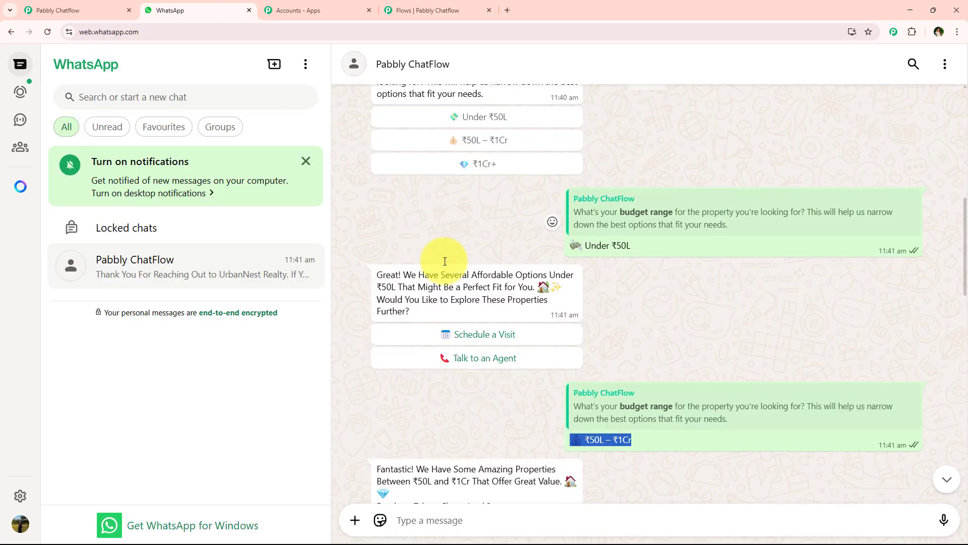
scroll(602, 338, down, 5)
click(434, 10)
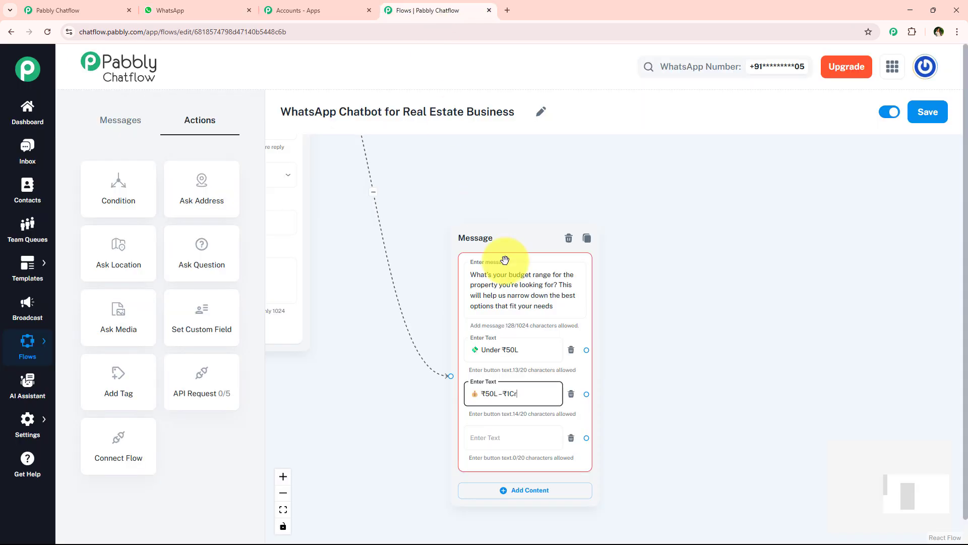
click(510, 438)
text(💎 ₹1Cr+)
Add a new message connected to the "Under ₹50L" button and switch to the WhatsApp chat
scroll(640, 322, down, 3)
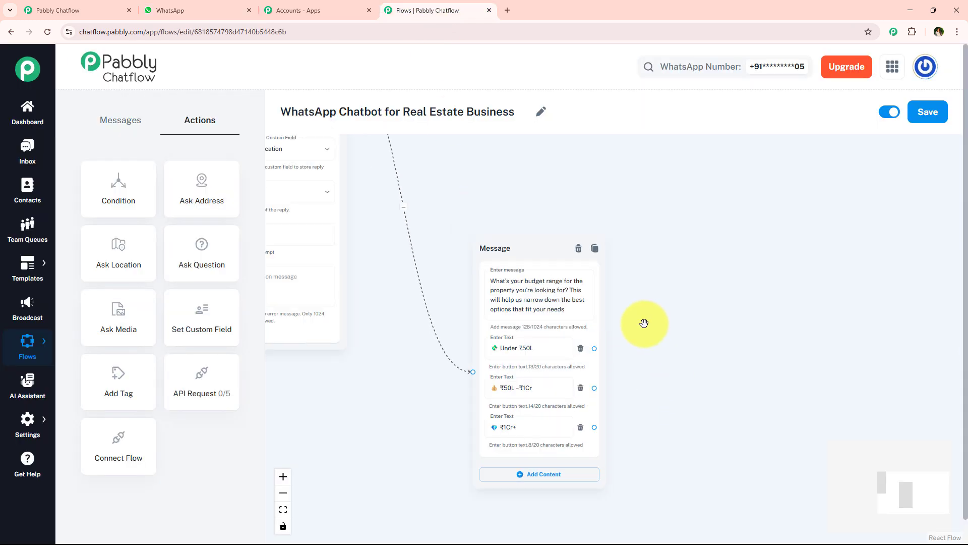
drag(541, 269, 512, 234)
scroll(551, 312, up, 3)
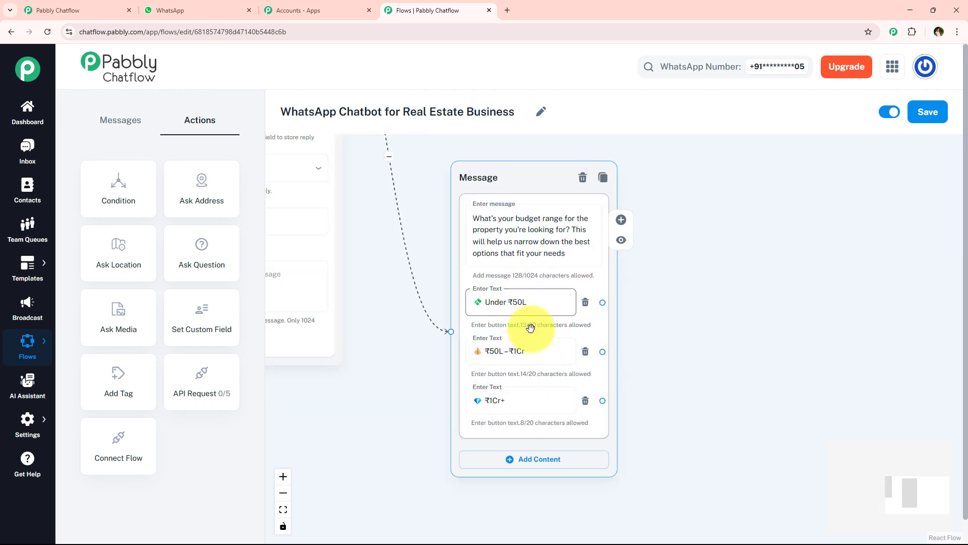
drag(654, 335, 541, 366)
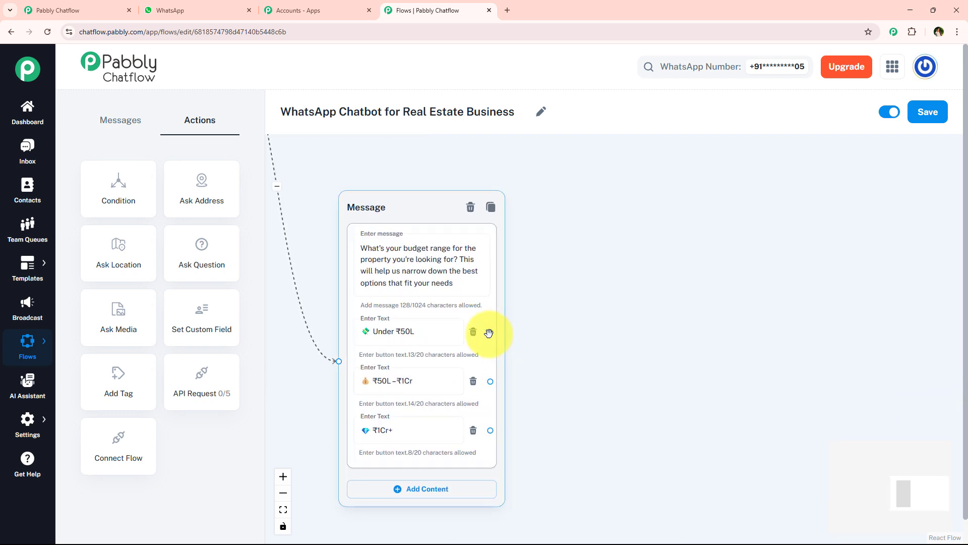
drag(492, 332, 620, 198)
click(600, 213)
click(202, 10)
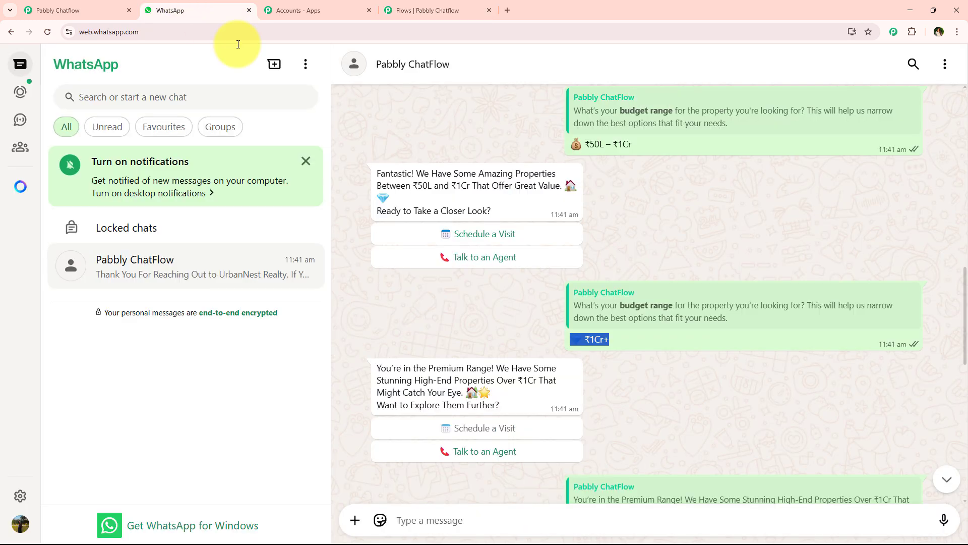
Copy the "Great! We Have Several Affordable Options Under ₹50L" message from the WhatsApp chat and paste it into the new message
scroll(444, 232, up, 5)
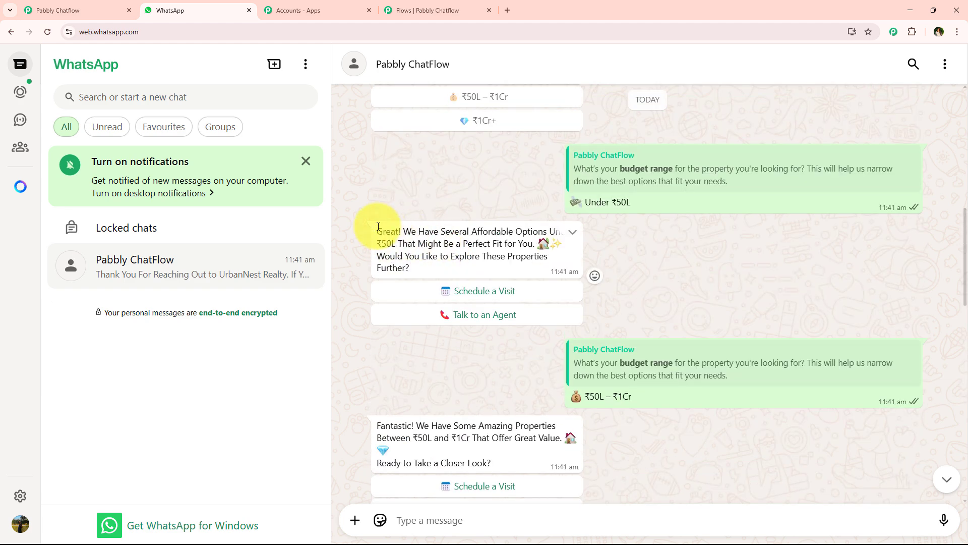
drag(378, 226, 424, 270)
click(438, 12)
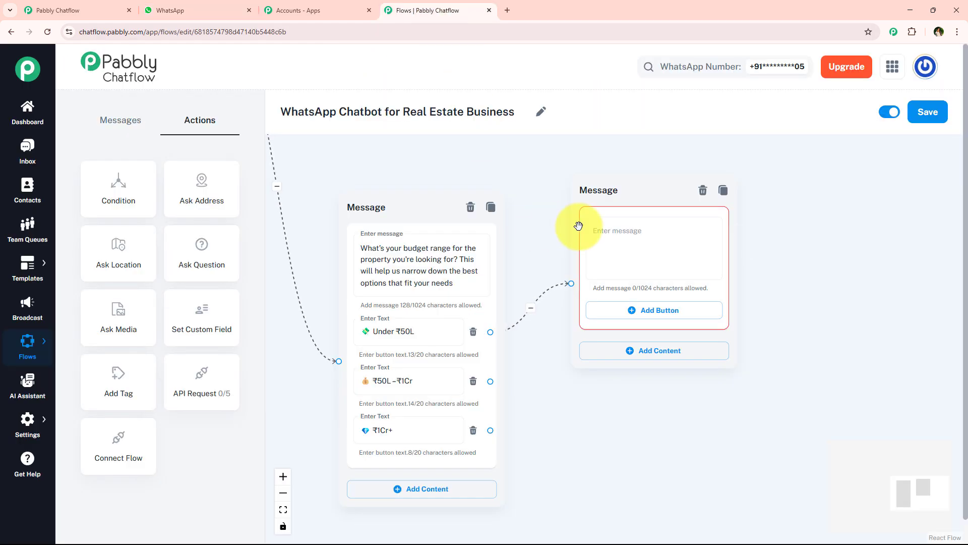
click(619, 233)
key(ctrl+v)
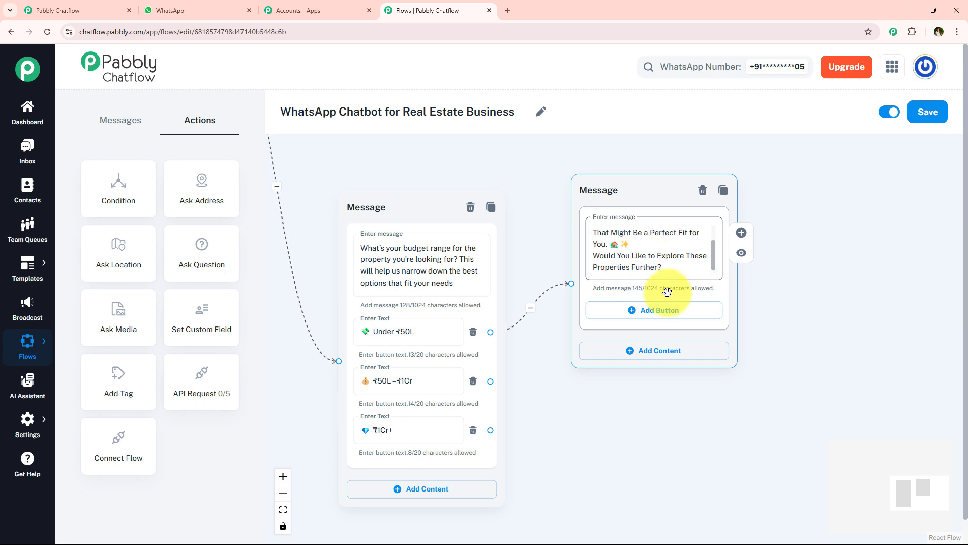
Add two buttons to the "Under ₹50L" reply message and paste "Schedule a Visit" as the first button's text
click(686, 311)
click(706, 314)
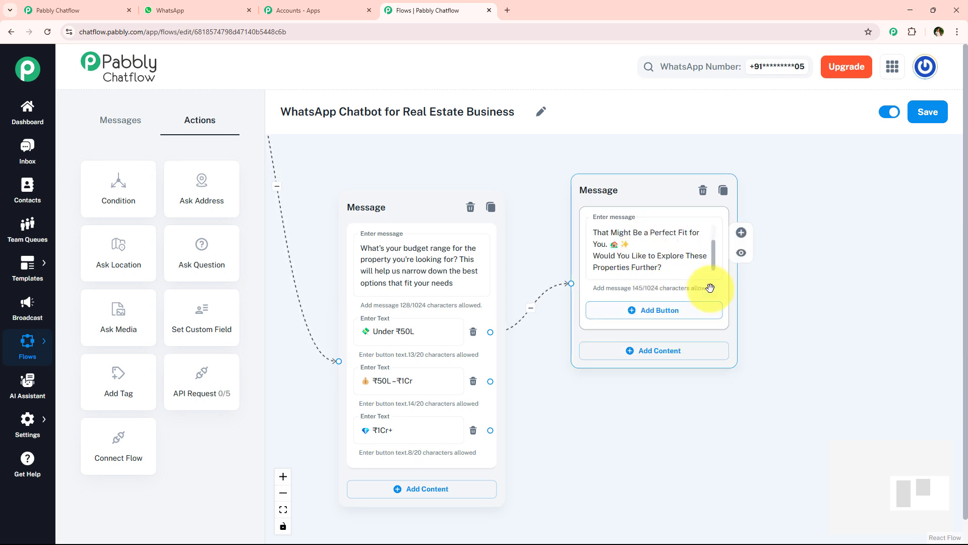
click(695, 322)
click(688, 361)
click(641, 316)
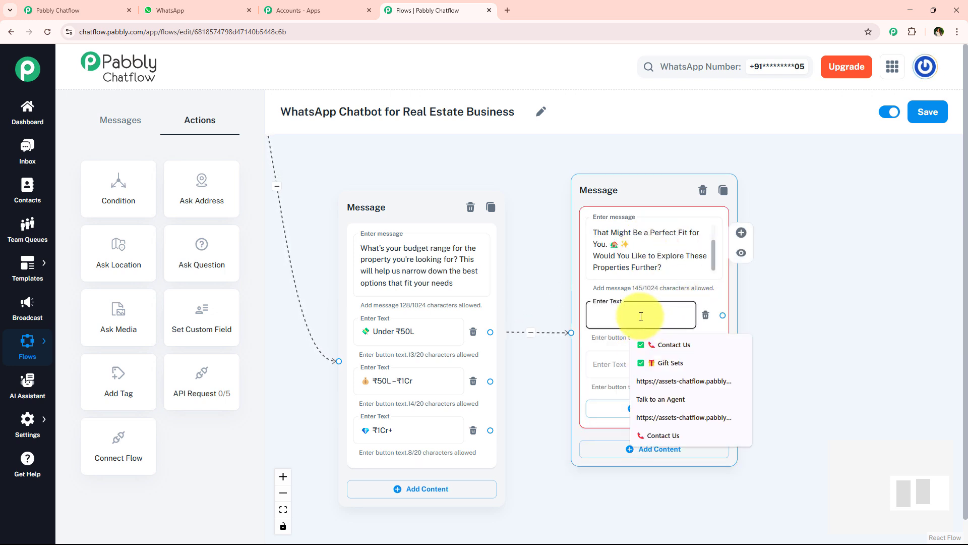
text(📅 Schedule a Visit)
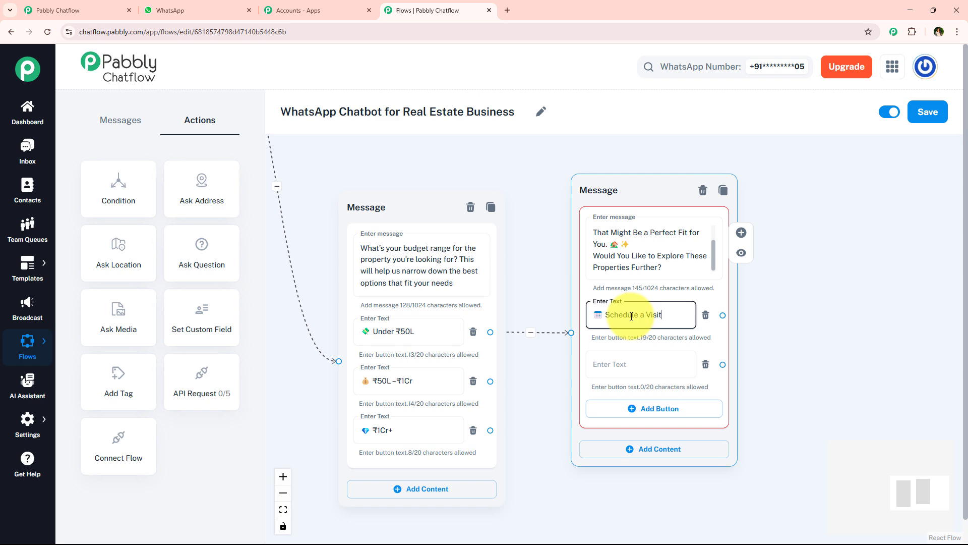
Copy "Talk to an Agent" from the WhatsApp chat as the reply's second button text and move the message higher on the canvas
click(236, 5)
click(438, 10)
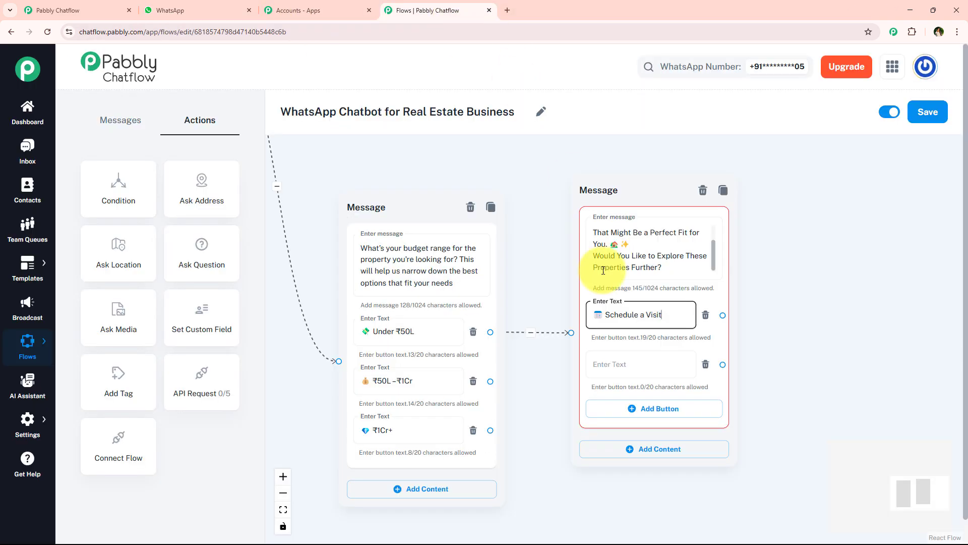
click(632, 368)
text(📞 Talk to an Agent)
scroll(681, 313, down, 3)
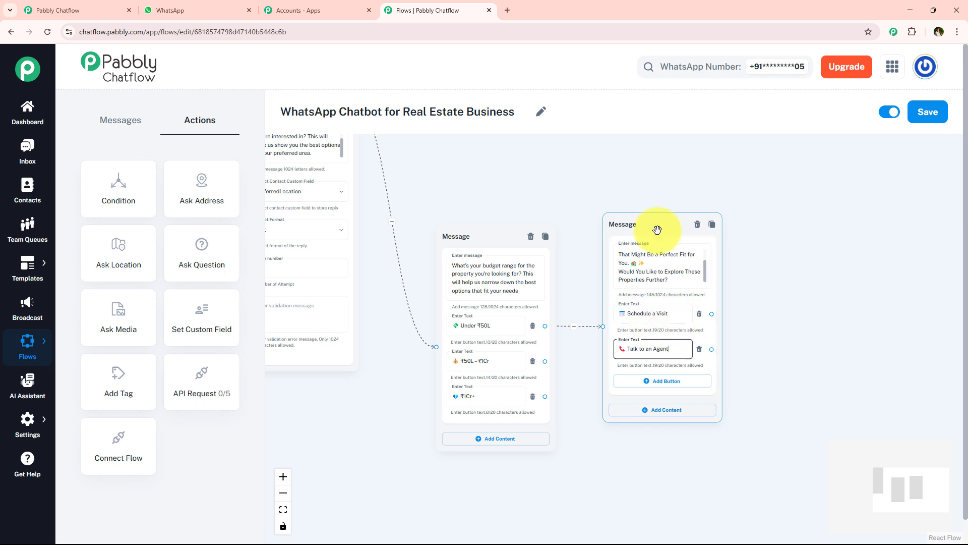
drag(658, 229, 658, 142)
Add a new Text + Button message connected to the budget message's "₹50L – ₹1Cr" button
scroll(565, 416, up, 3)
drag(579, 372, 564, 195)
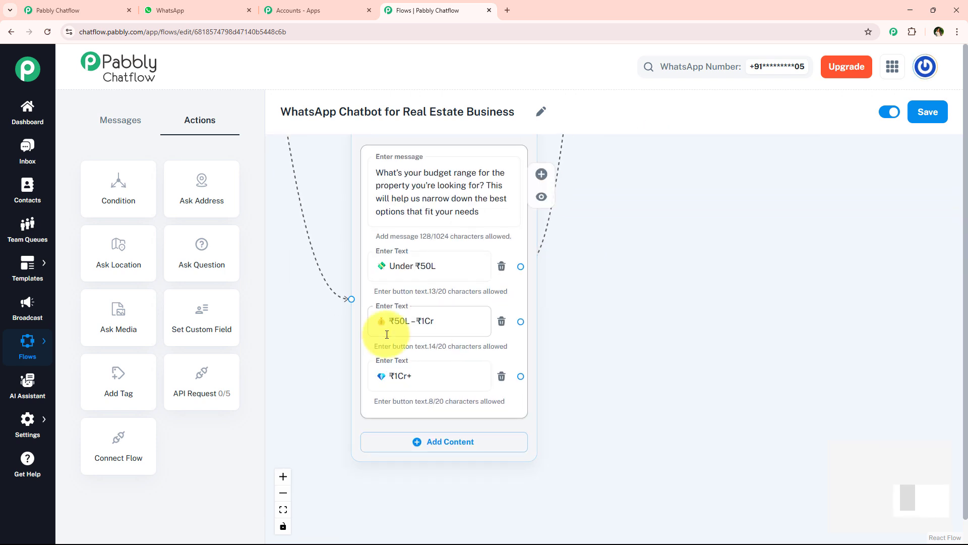
drag(520, 322, 725, 222)
click(646, 303)
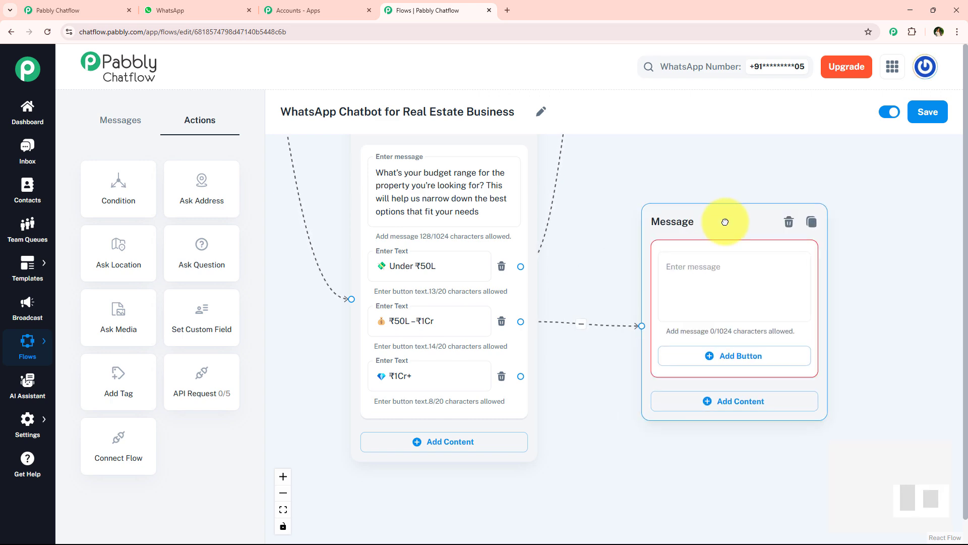
Copy the "Fantastic! We Have Some Amazing Properties" message from the WhatsApp chat and paste it into the "₹50L – ₹1Cr" reply message
click(222, 10)
scroll(490, 292, up, 4)
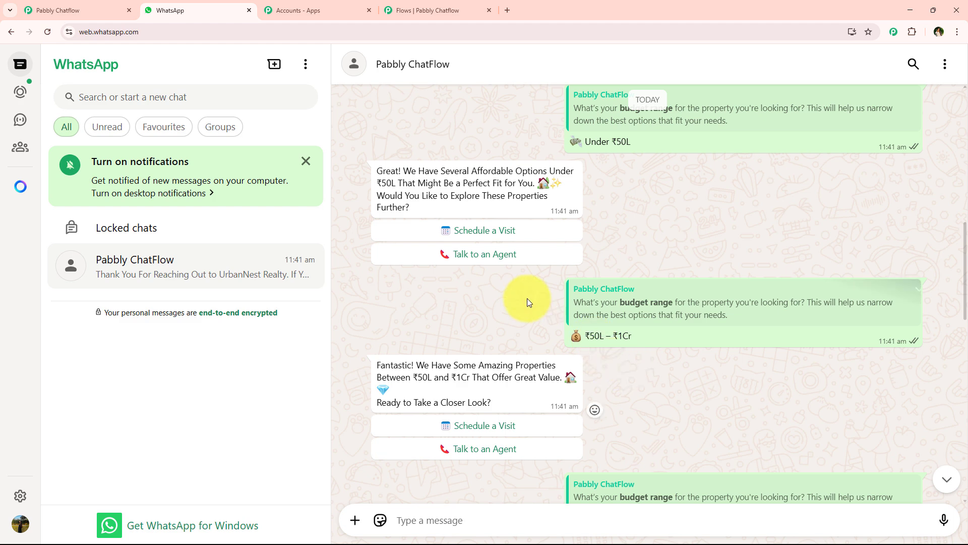
scroll(527, 297, down, 2)
drag(356, 264, 500, 301)
click(434, 4)
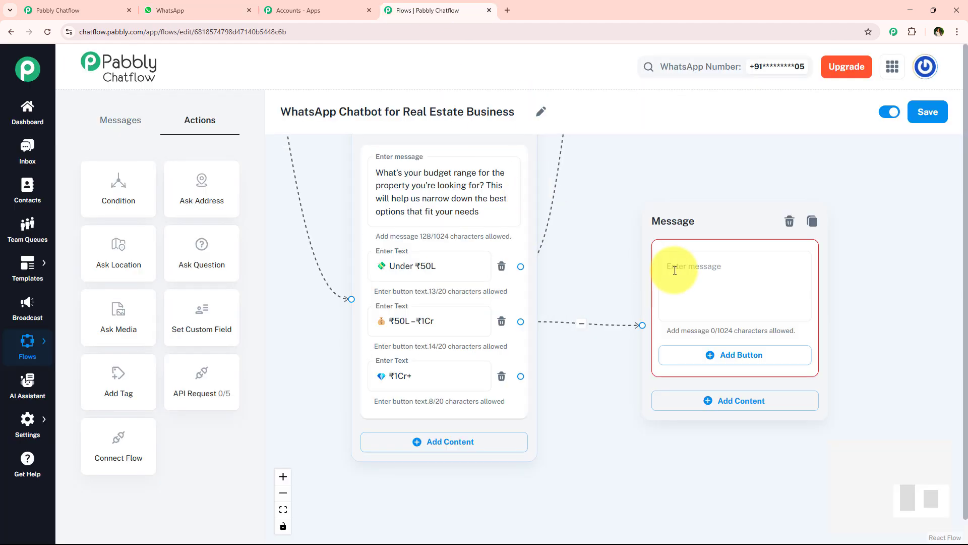
click(665, 276)
text(Fantastic! We Have Some Amazing Properties Between ₹50L and ₹1Cr That Offer Great Value. 🏠 💎 Ready to Take a Closer Look?)
Move the "₹50L – ₹1Cr" reply message further right and add a first button with the text "Schedule a Visit"
scroll(664, 276, down, 5)
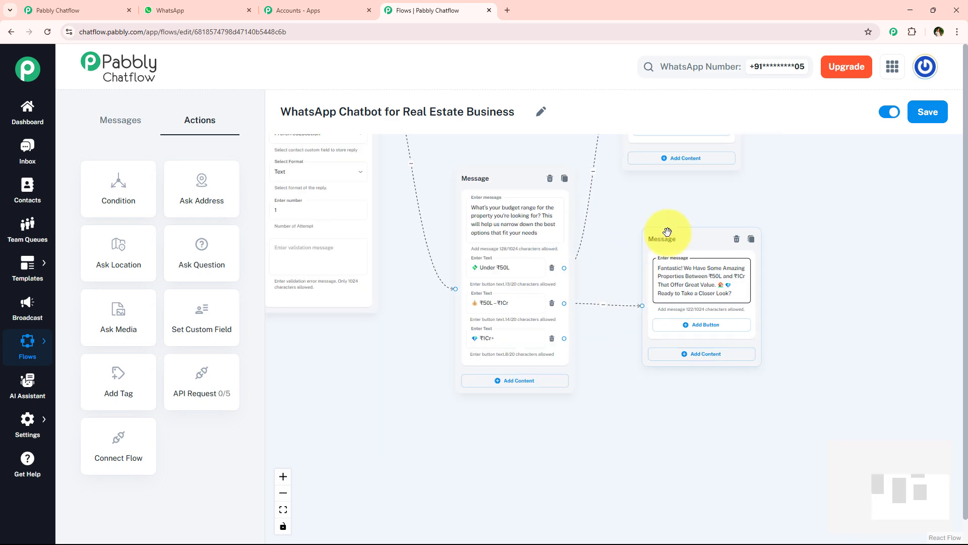
drag(666, 234, 754, 235)
drag(616, 228, 565, 315)
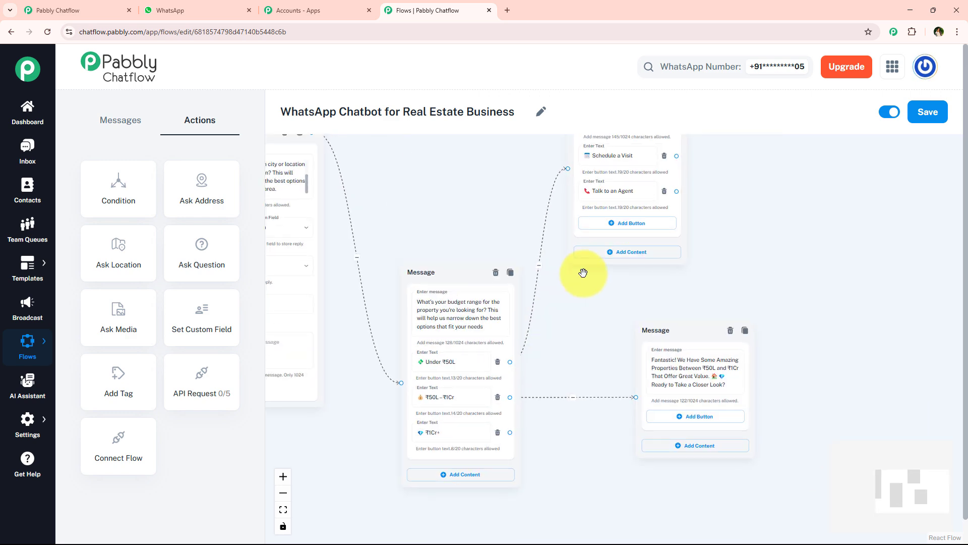
click(681, 410)
text(🗓 Schedule a Visit)
Add a second button with the copied text "Talk to an Agent" to the "₹50L – ₹1Cr" reply and move that message up and right
click(639, 186)
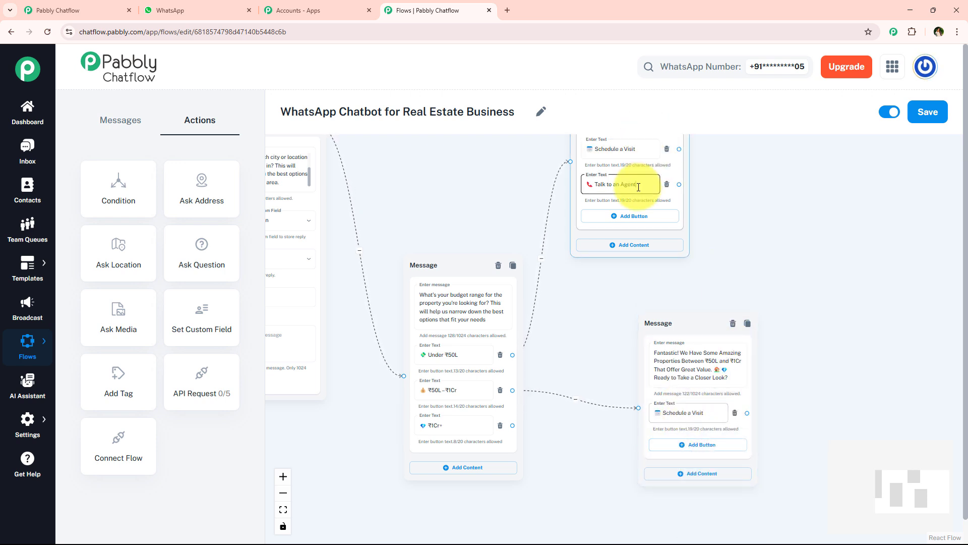
click(706, 445)
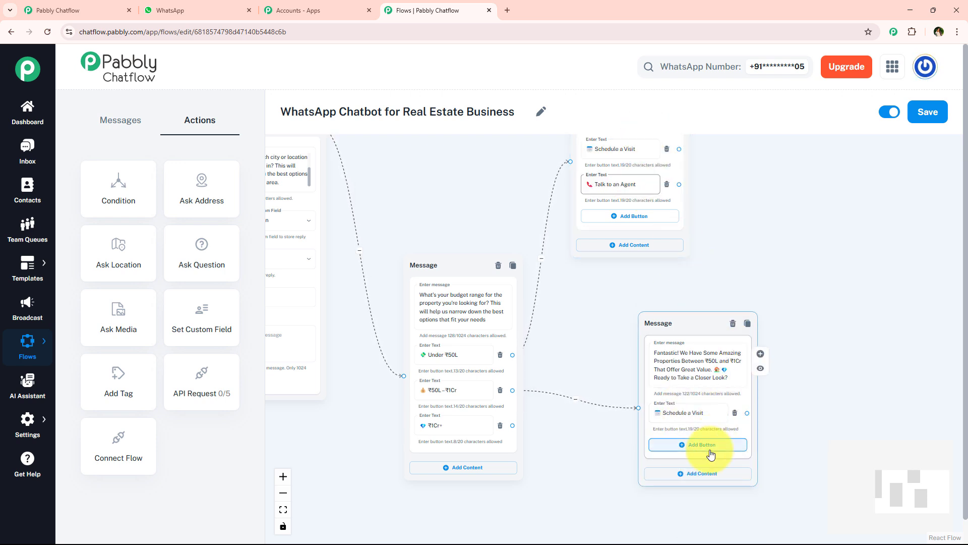
text(📞 Talk to an Agent)
drag(669, 318, 757, 183)
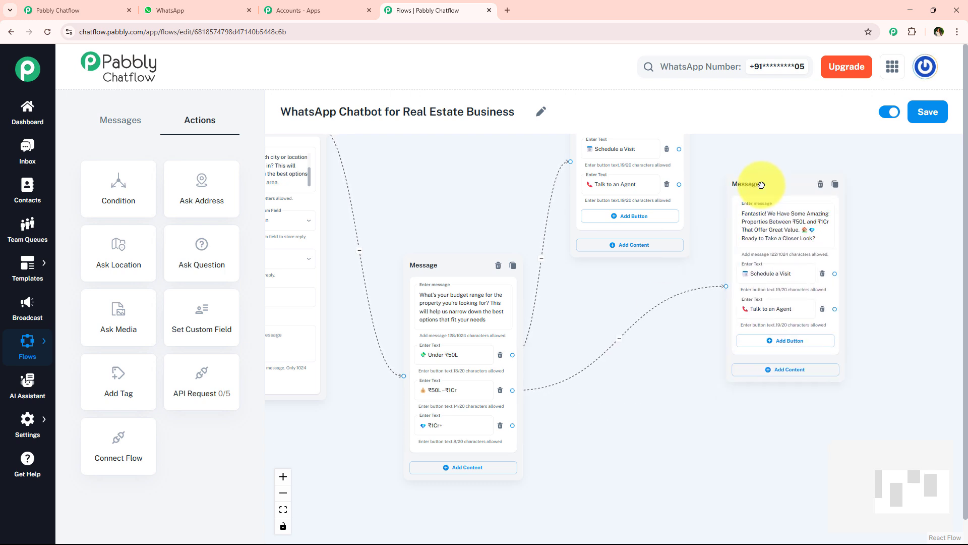
Add a new Text + Button message connected to the budget message's "₹1Cr+" button
scroll(452, 414, up, 3)
drag(671, 464, 659, 361)
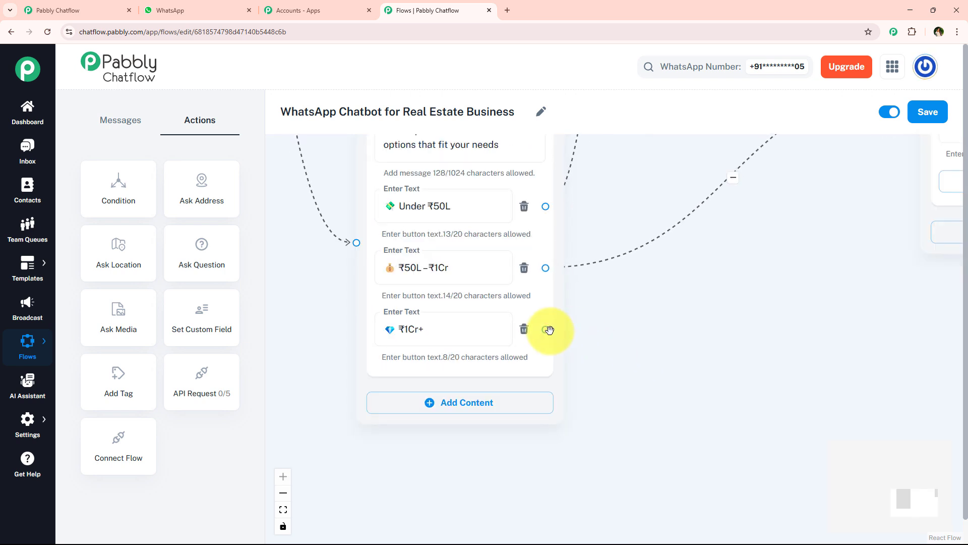
drag(684, 407, 701, 417)
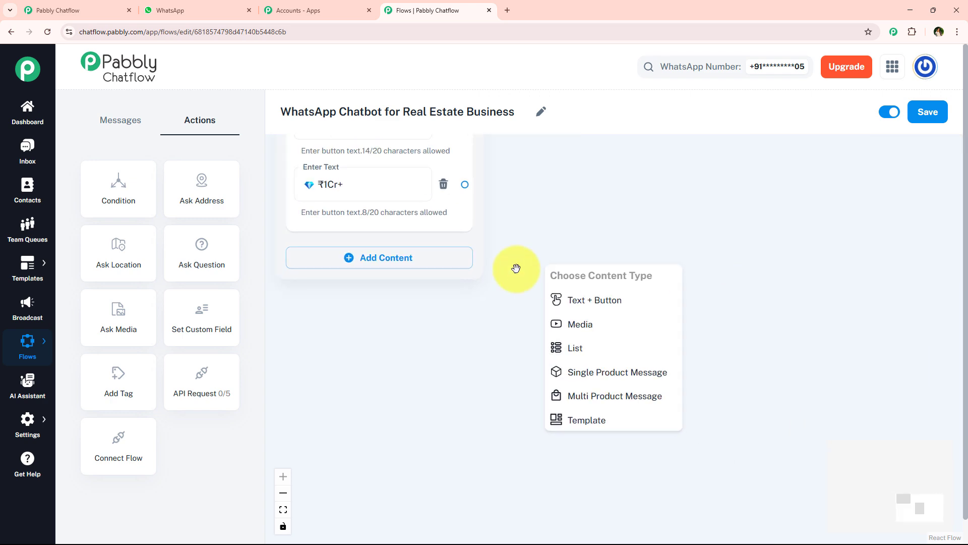
click(609, 298)
Copy the "You're in the Premium Range!" message from the WhatsApp chat and paste it into the "₹1Cr+" reply message
click(177, 4)
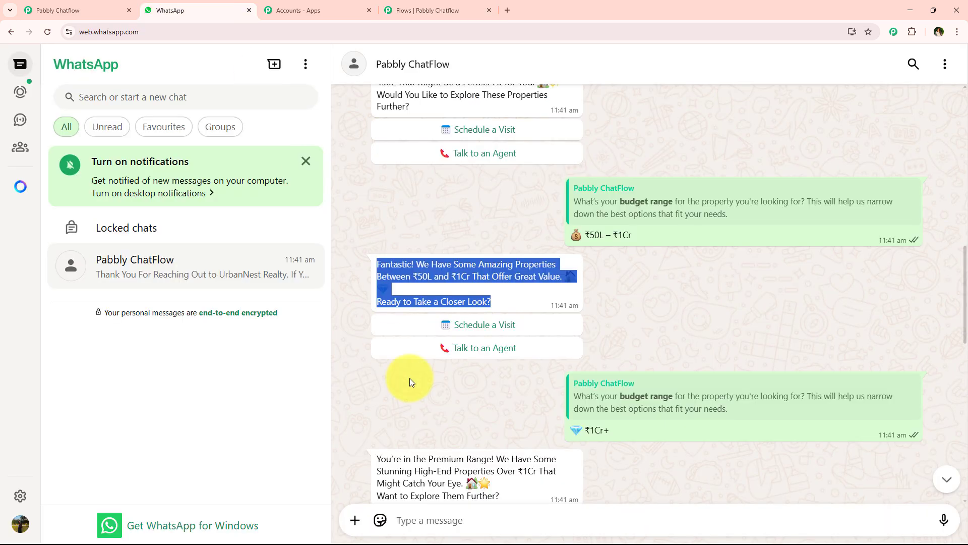
drag(376, 309, 500, 345)
key(ctrl+c)
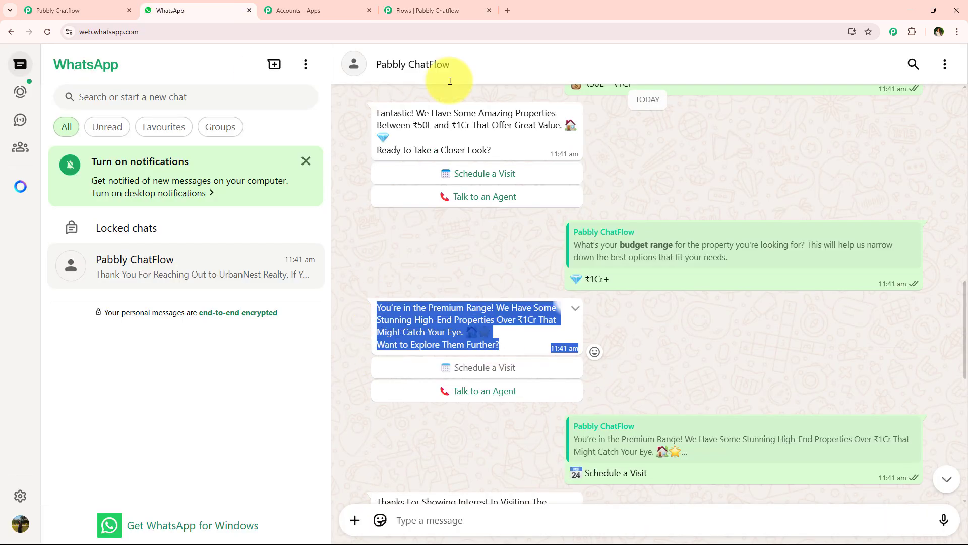
click(429, 10)
click(593, 332)
key(ctrl+v)
Add two buttons to the "₹1Cr+" reply and paste the copied "Schedule a Visit" as the first button's text
scroll(570, 273, down, 5)
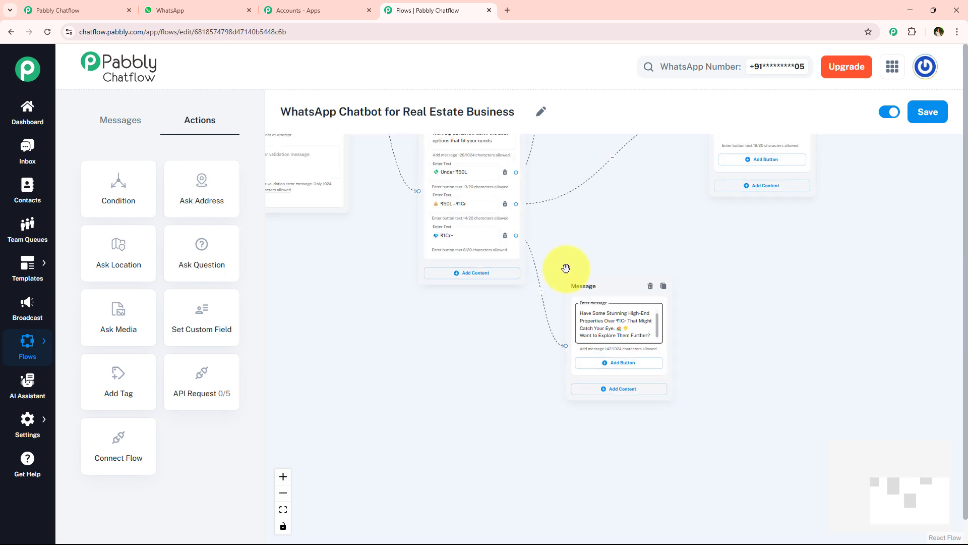
click(613, 383)
click(613, 383)
scroll(710, 318, up, 3)
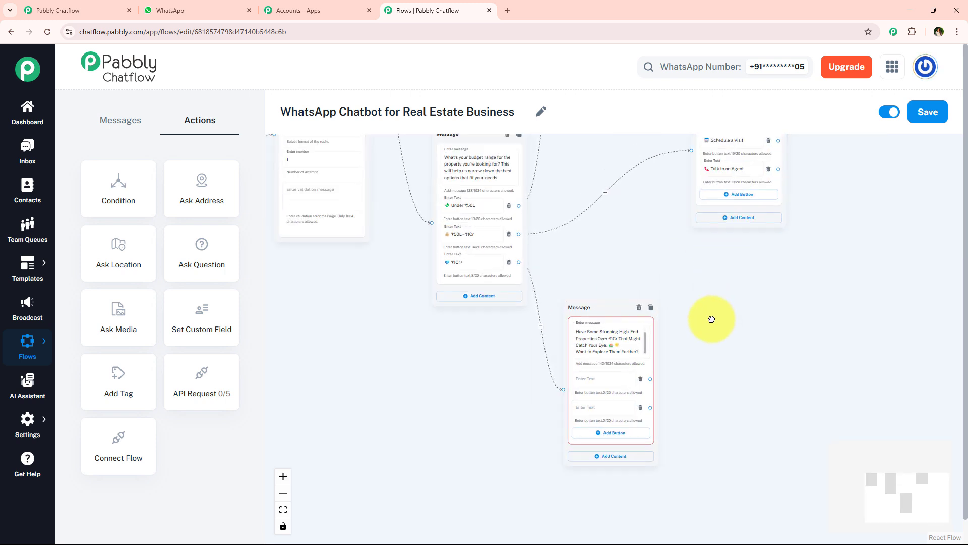
key(ctrl+c)
click(578, 418)
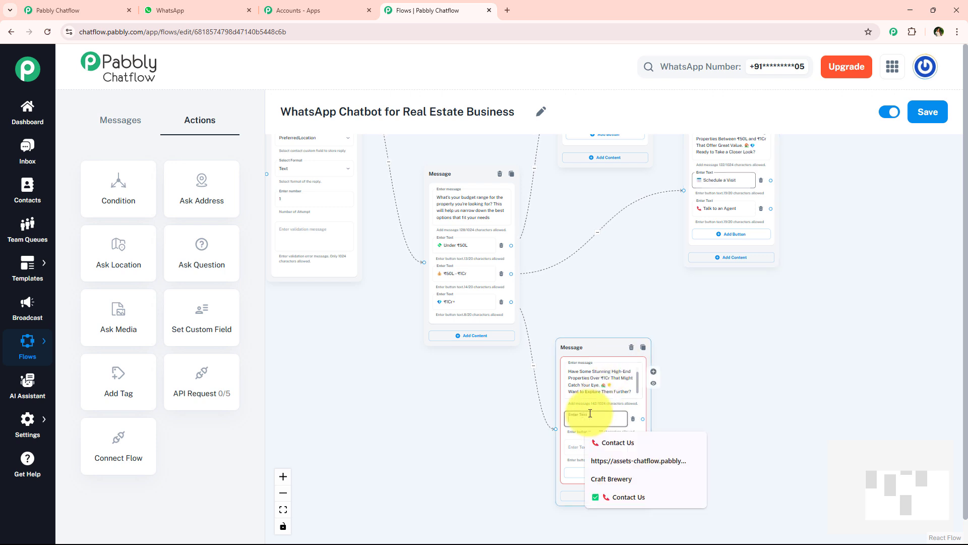
key(ctrl+v)
Copy "Talk to an Agent" from the "₹50L – ₹1Cr" reply and paste it as the "₹1Cr+" reply's second button text
click(729, 211)
key(ctrl+c)
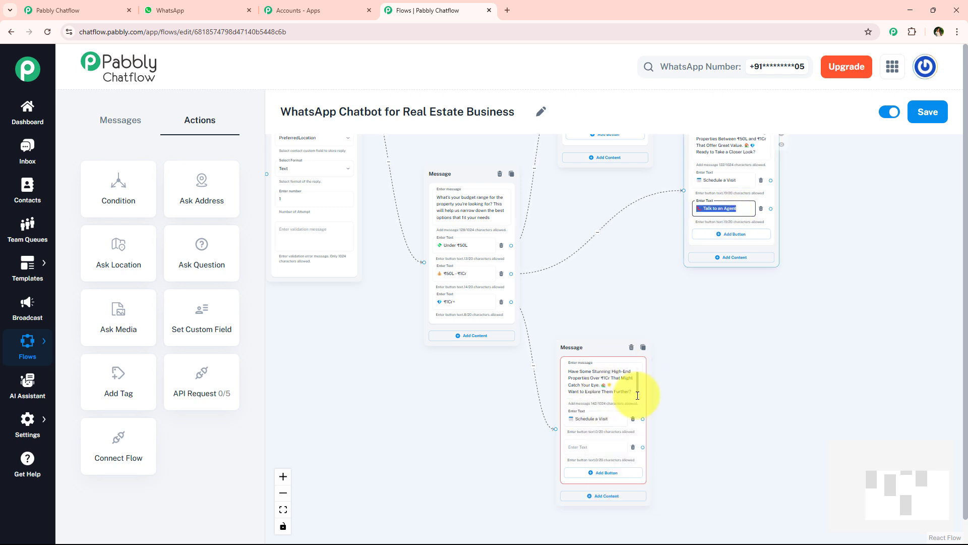
click(588, 447)
key(ctrl+v)
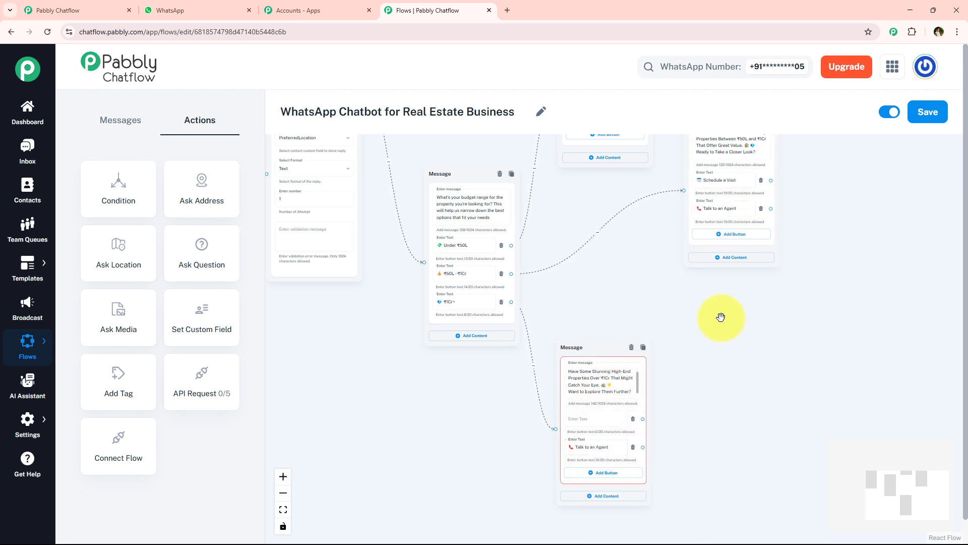
Move the UrbanNest Realty welcome message slightly down and left on the flow canvas
scroll(720, 318, down, 5)
scroll(647, 301, up, 5)
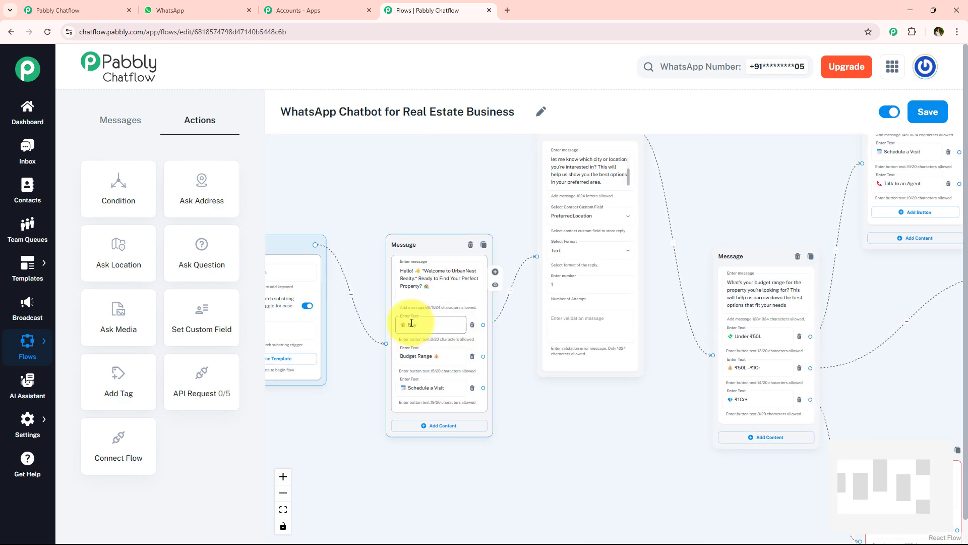
scroll(429, 373, up, 2)
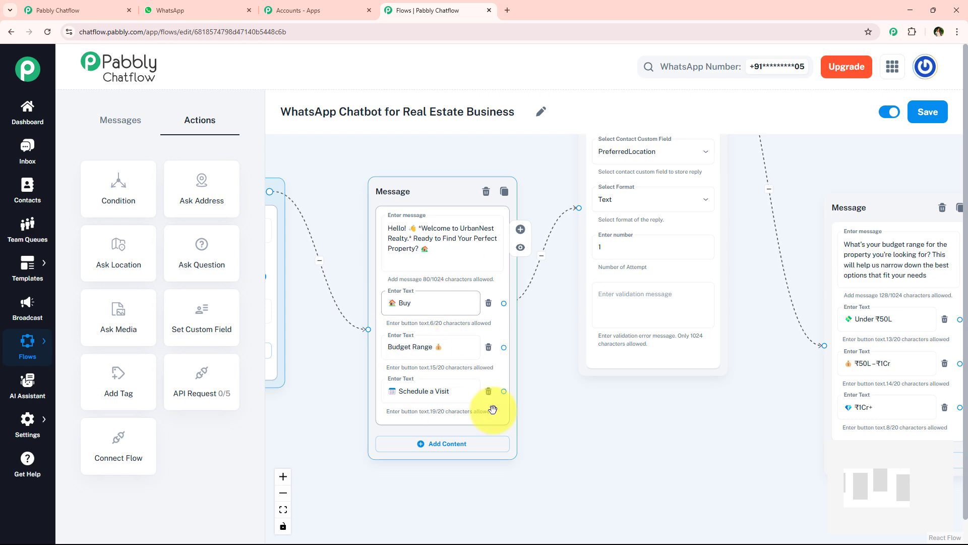
drag(441, 186, 412, 216)
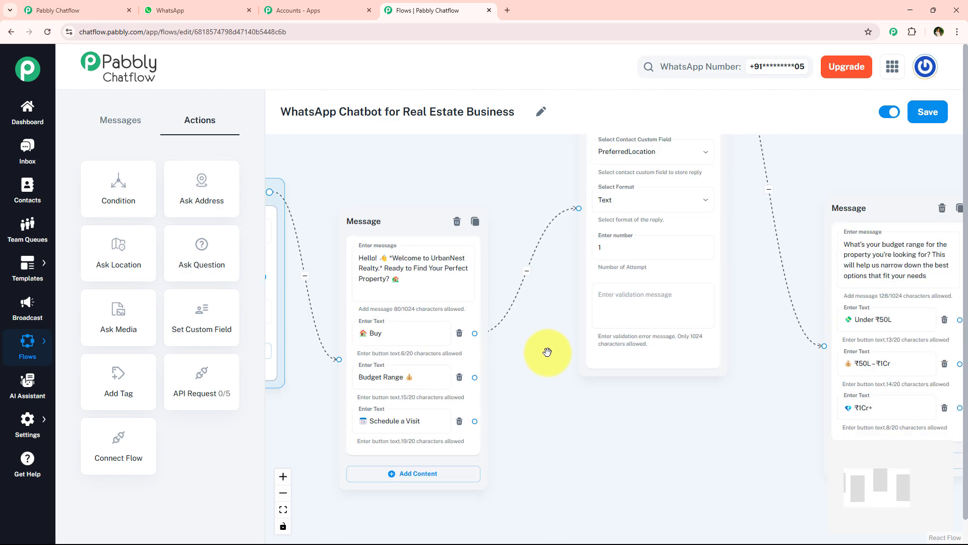
Connect the welcome message's "Budget Range" button to the budget range message
scroll(505, 363, down, 3)
drag(588, 352, 586, 349)
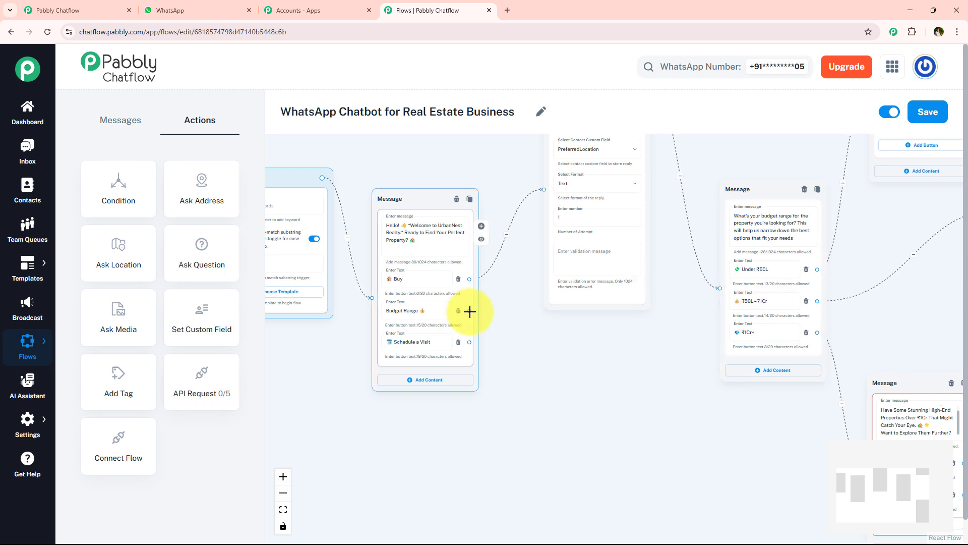
scroll(706, 270, down, 4)
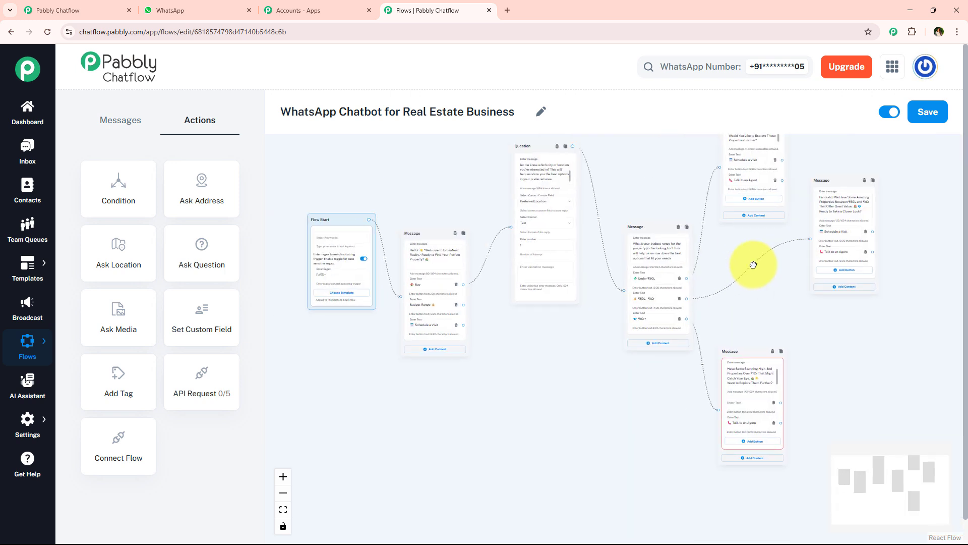
drag(754, 265, 763, 265)
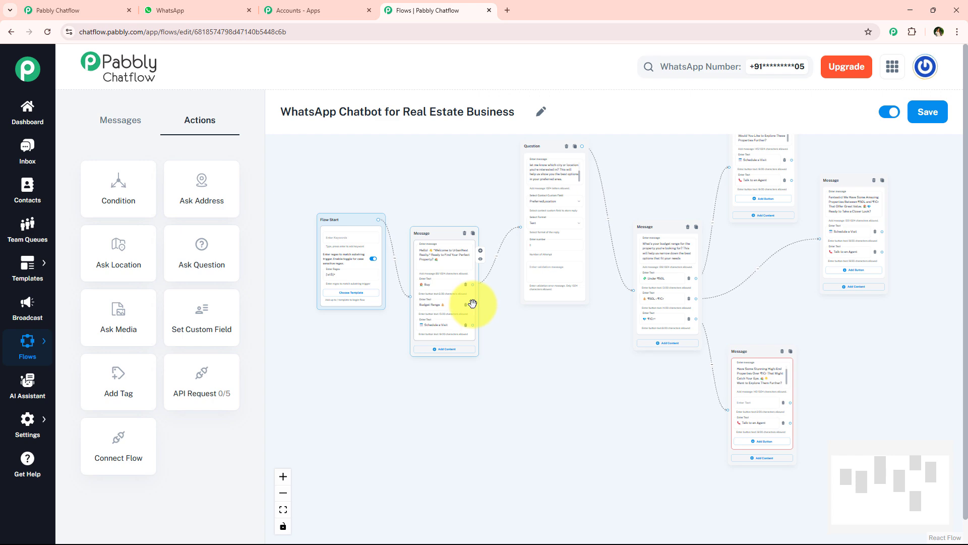
scroll(626, 327, up, 4)
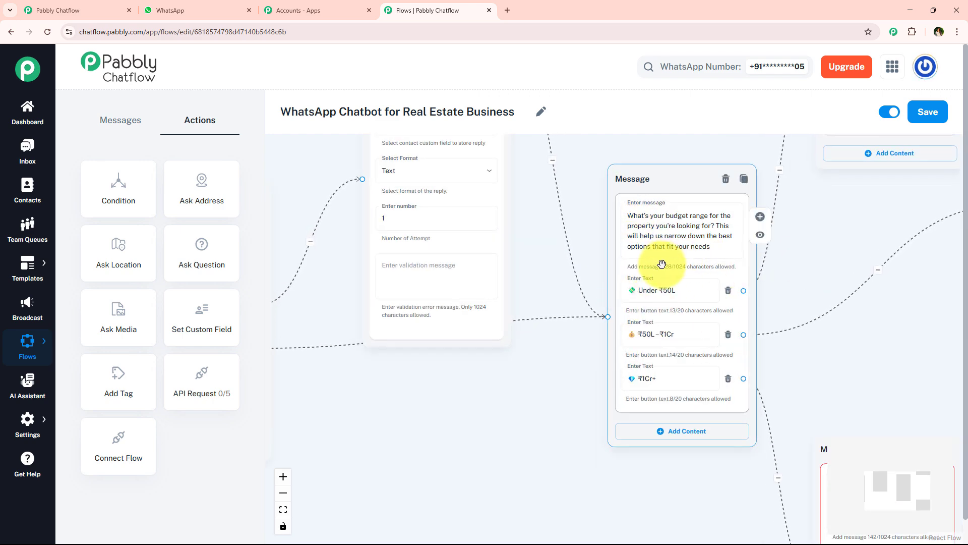
scroll(664, 260, down, 3)
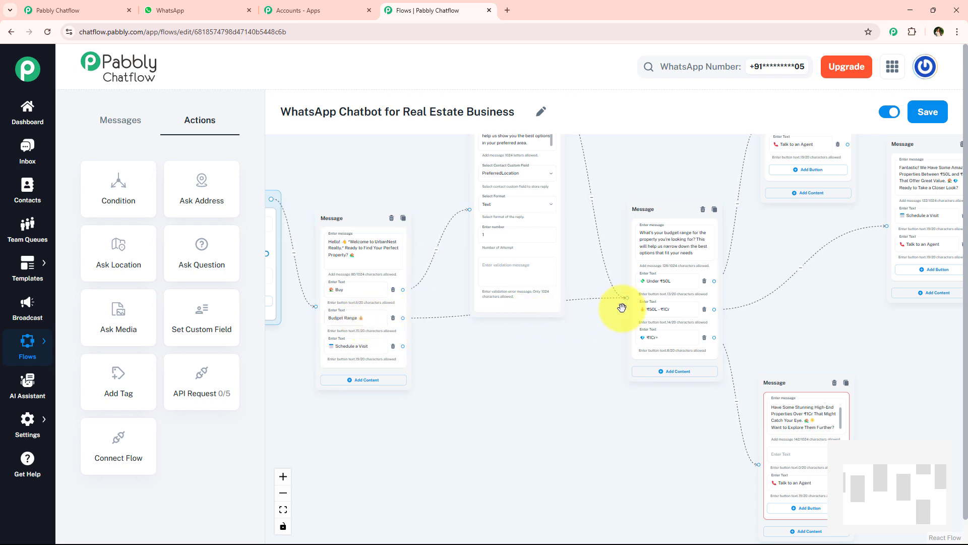
click(687, 248)
scroll(404, 373, up, 3)
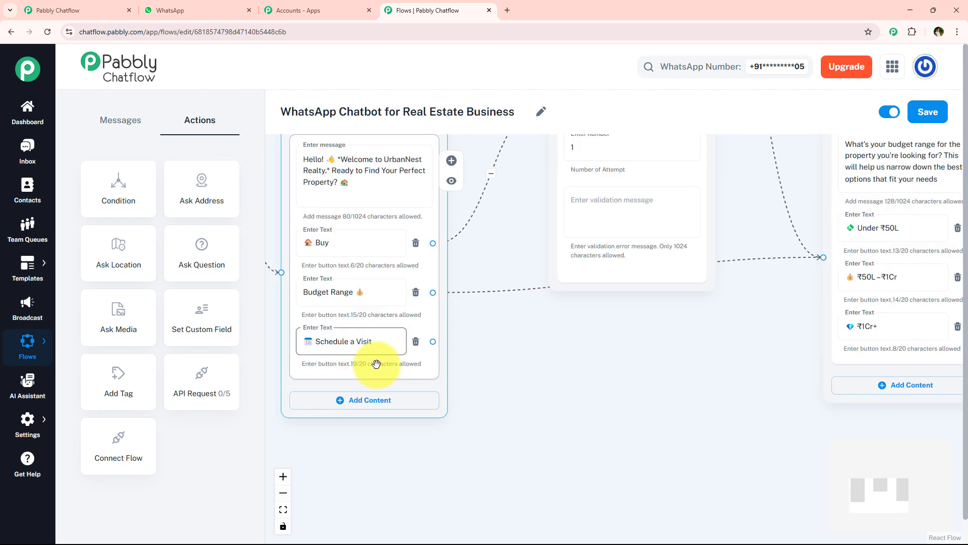
Add a Text + Button message below the flow, connected from the welcome message's "Schedule a Visit" button
scroll(597, 333, down, 3)
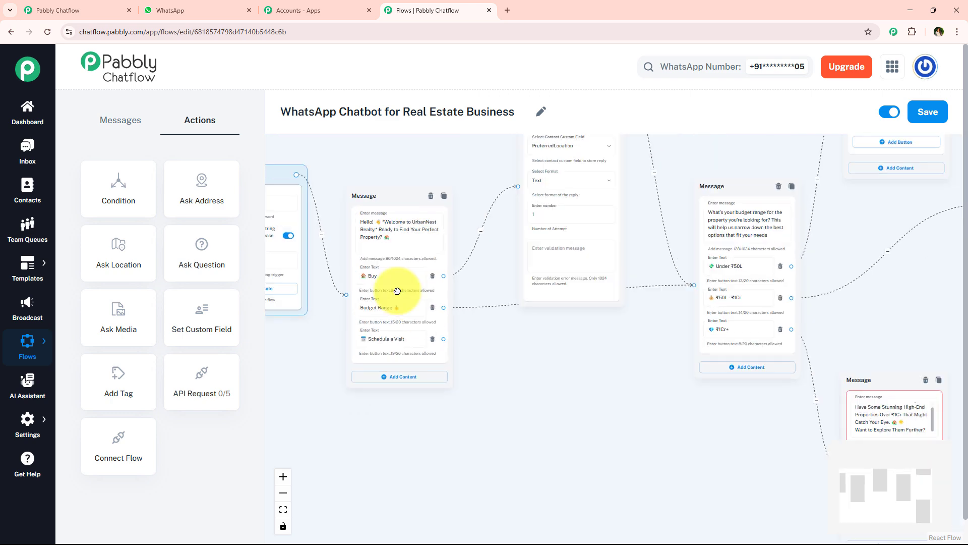
drag(682, 349, 346, 275)
scroll(624, 250, down, 5)
drag(624, 251, 567, 335)
drag(385, 380, 480, 379)
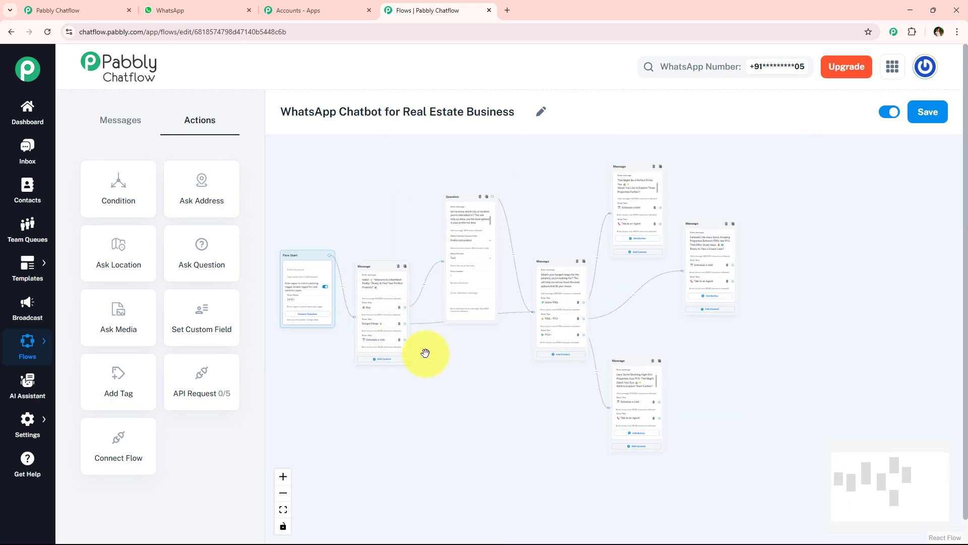
scroll(428, 355, up, 3)
scroll(363, 342, up, 2)
drag(933, 298, 737, 320)
scroll(489, 367, down, 3)
drag(409, 345, 573, 459)
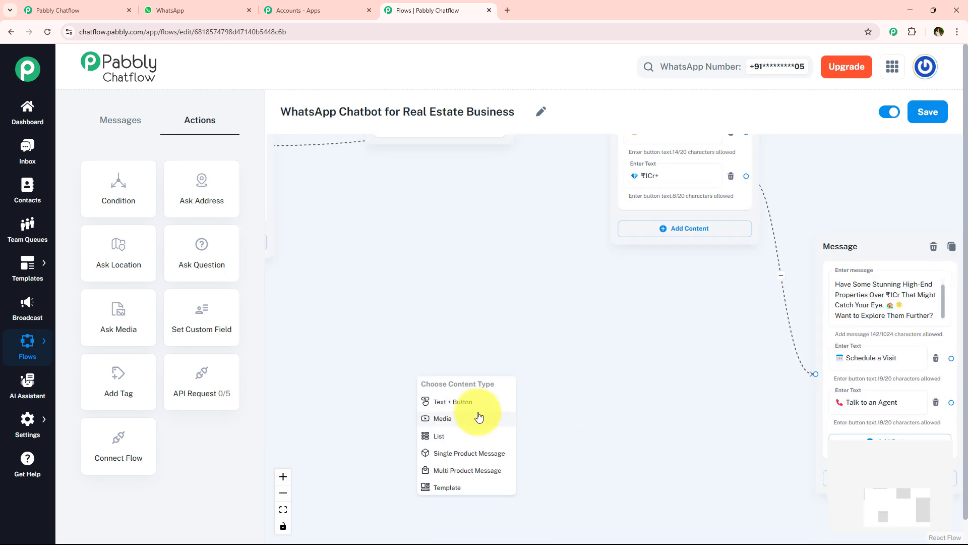
click(478, 406)
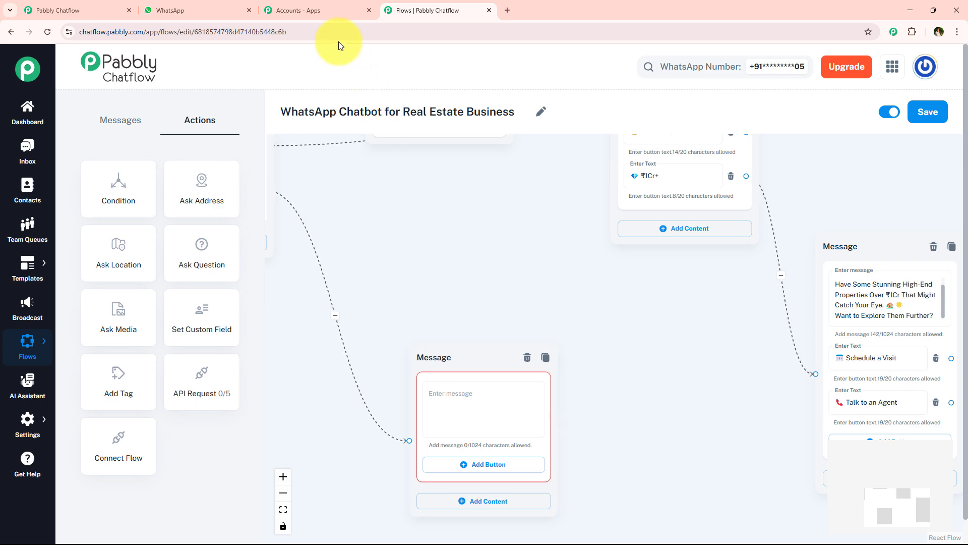
Copy the "Thanks For Showing Interest In Visiting The Property" message from the WhatsApp chat and paste it into the new flow message
click(197, 10)
click(451, 256)
scroll(449, 260, down, 6)
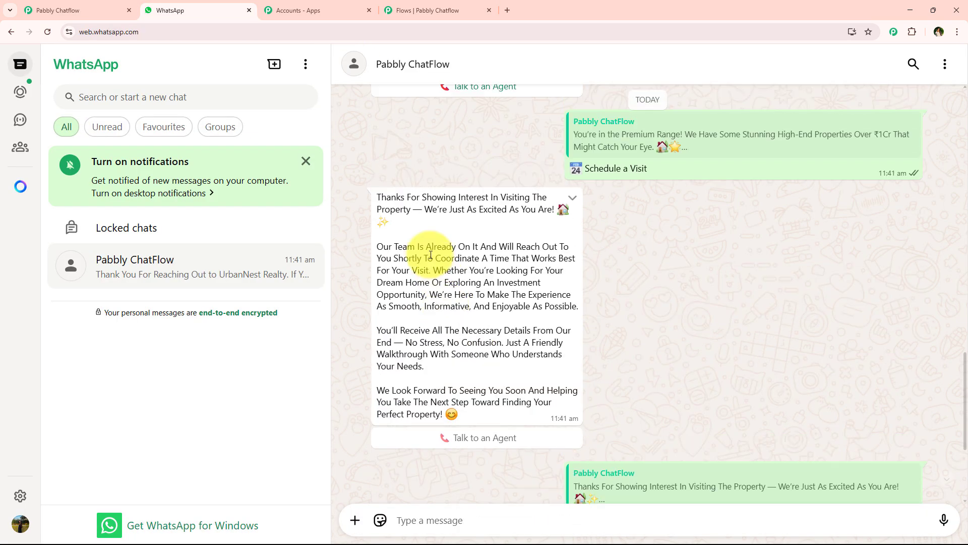
drag(376, 197, 426, 415)
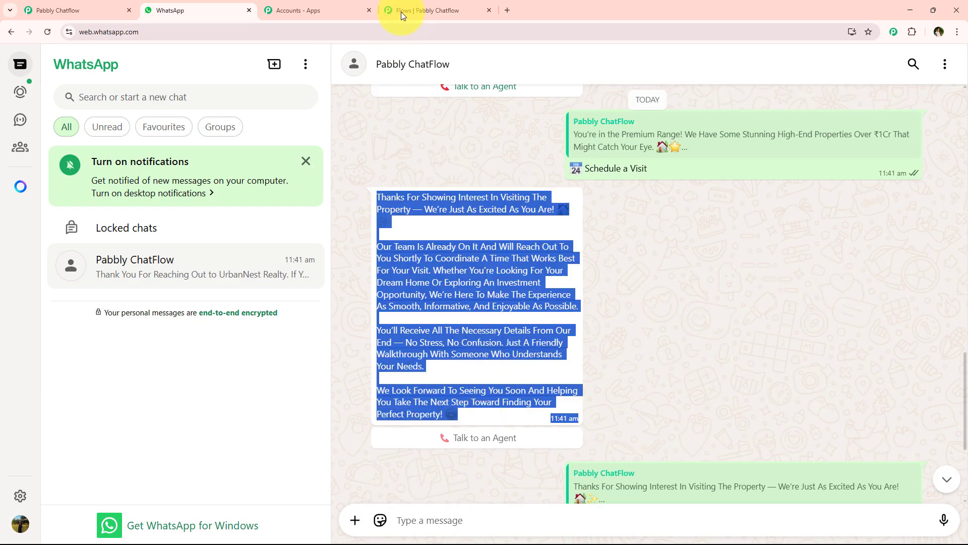
click(401, 11)
click(461, 395)
key(ctrl+v)
scroll(479, 393, down, 3)
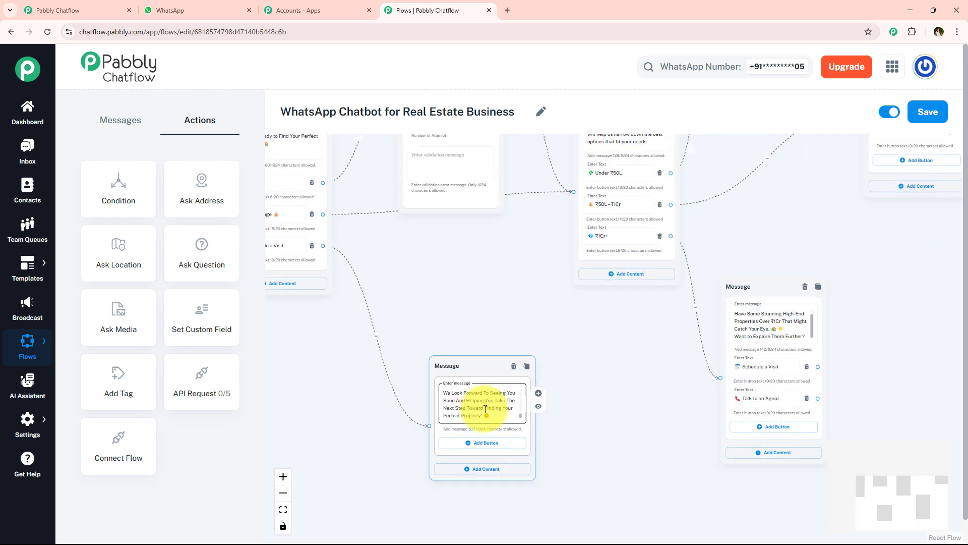
Add a button to the visit thank-you message and paste "Talk to an Agent" from the "₹1Cr+" reply as its text
click(480, 443)
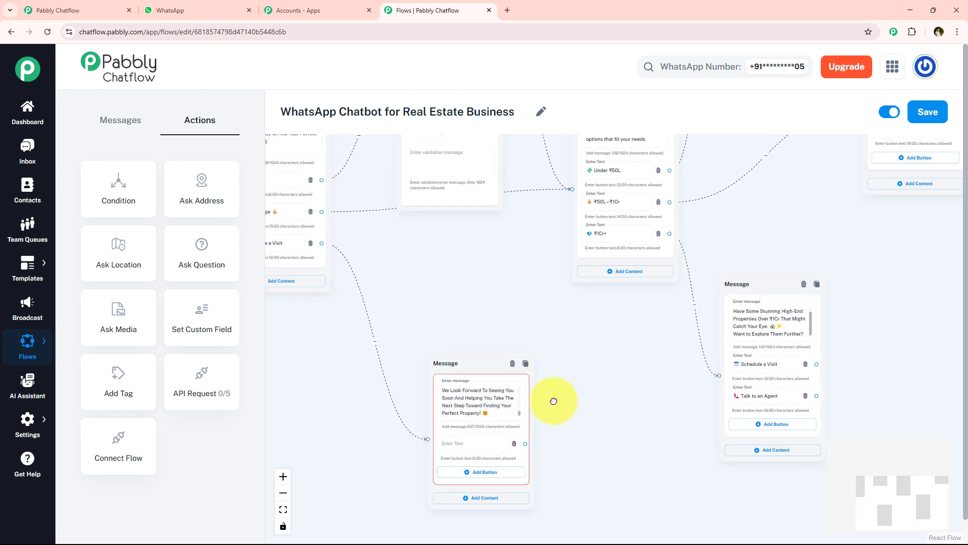
scroll(555, 400, down, 2)
click(705, 373)
click(422, 426)
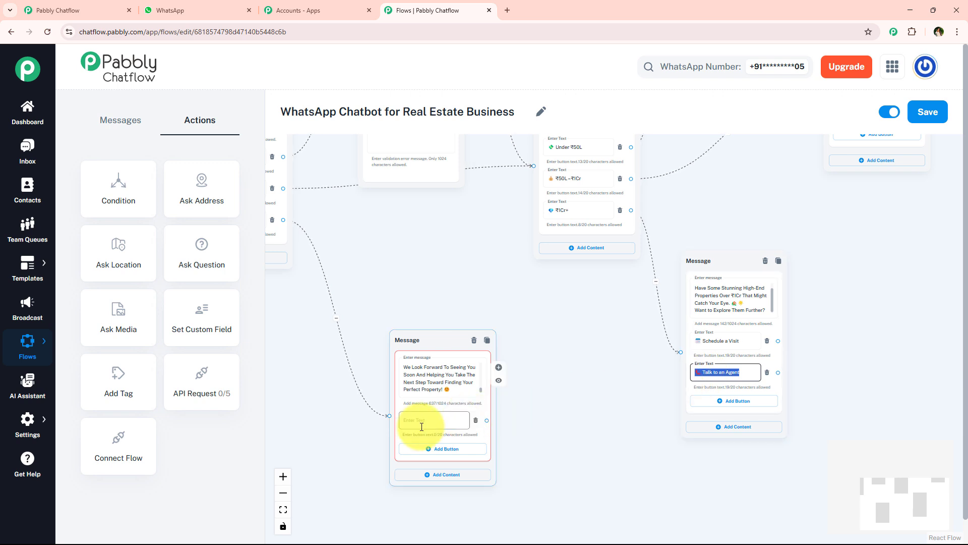
text(📞 Talk to an Agent)
Move the visit thank-you message to the right of the budget replies and connect their three "Schedule a Visit" buttons to it
scroll(570, 335, down, 5)
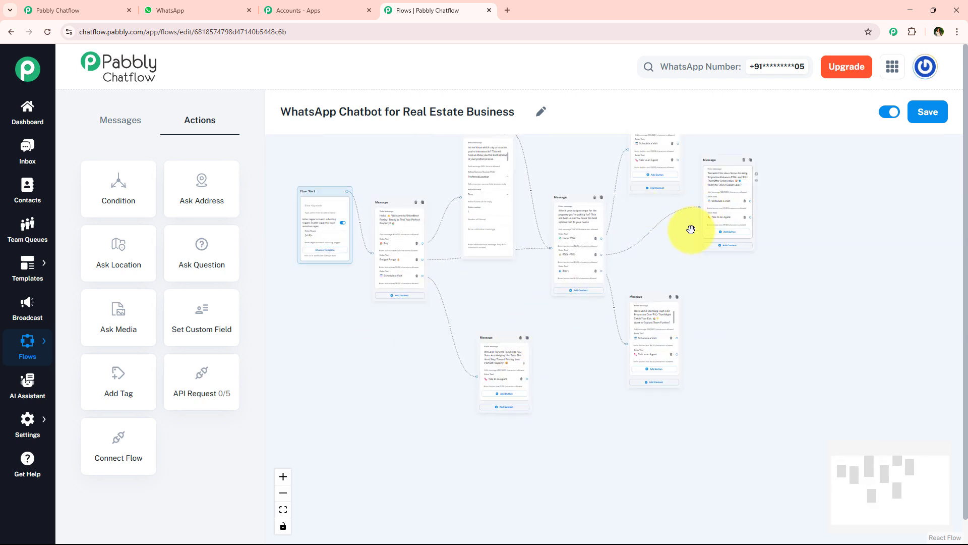
drag(498, 348, 872, 240)
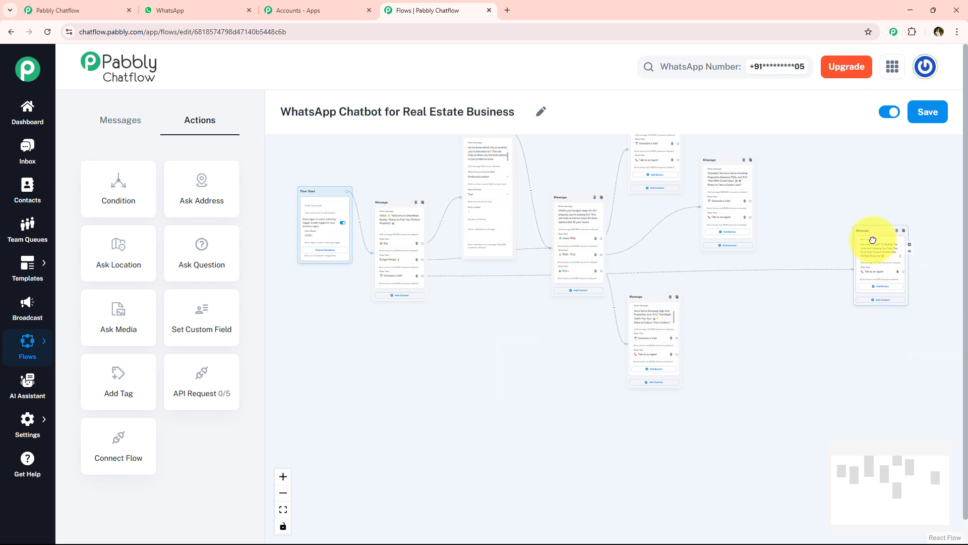
scroll(873, 240, up, 3)
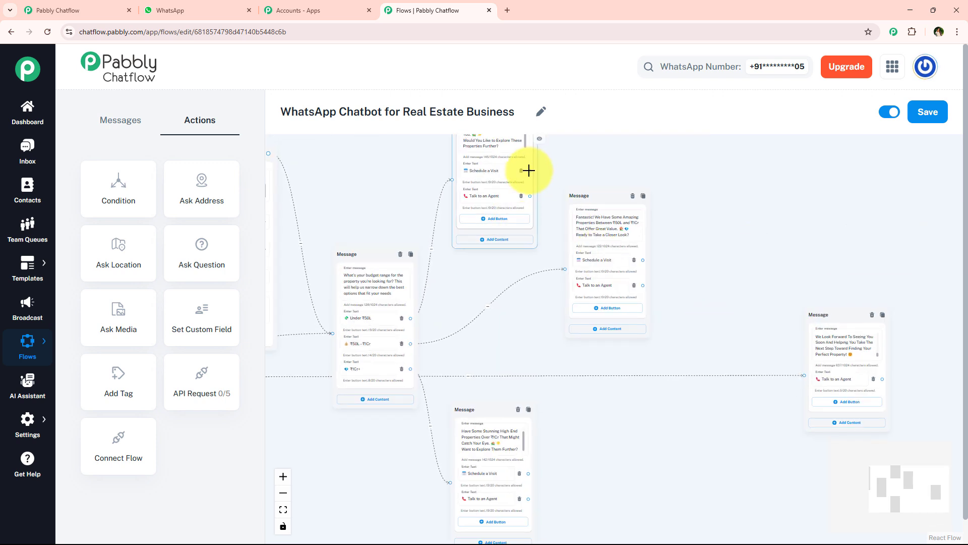
drag(529, 170, 803, 374)
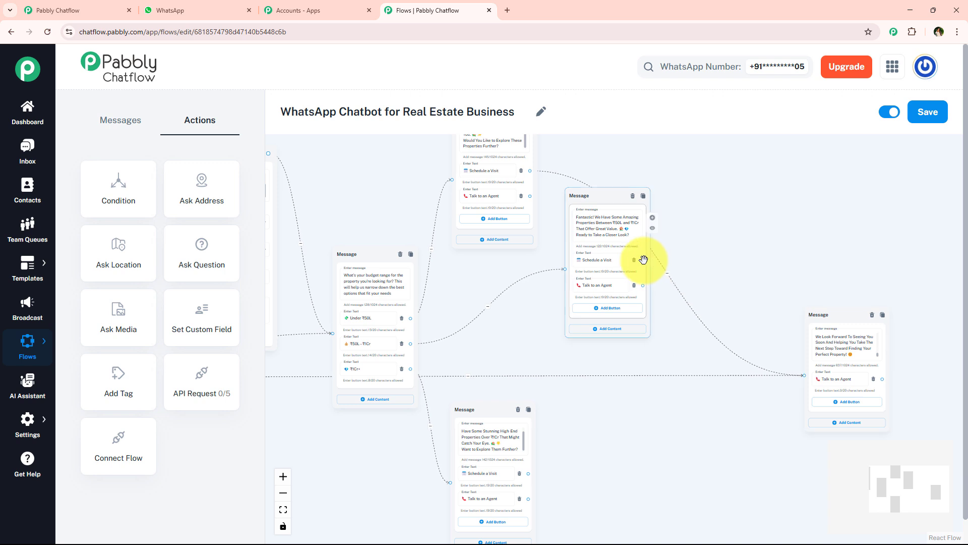
drag(643, 259, 803, 375)
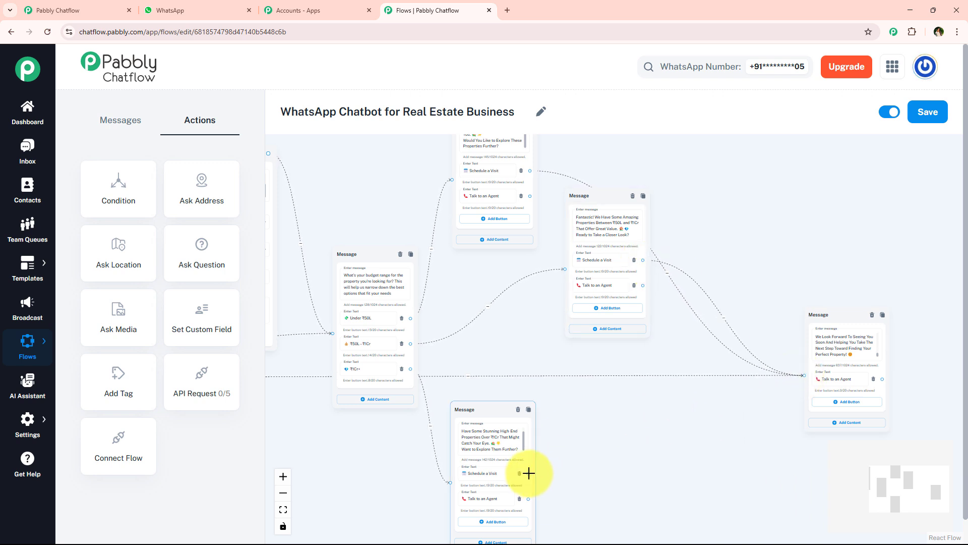
drag(528, 473, 803, 374)
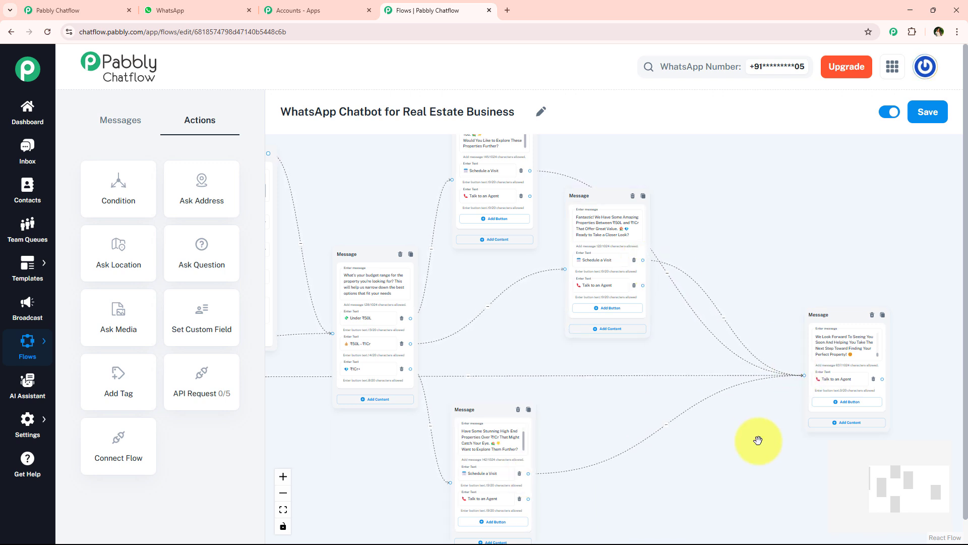
Add a Text + Button message connected from the visit thank-you message's "Talk to an Agent" button
drag(759, 441, 365, 403)
scroll(394, 333, up, 3)
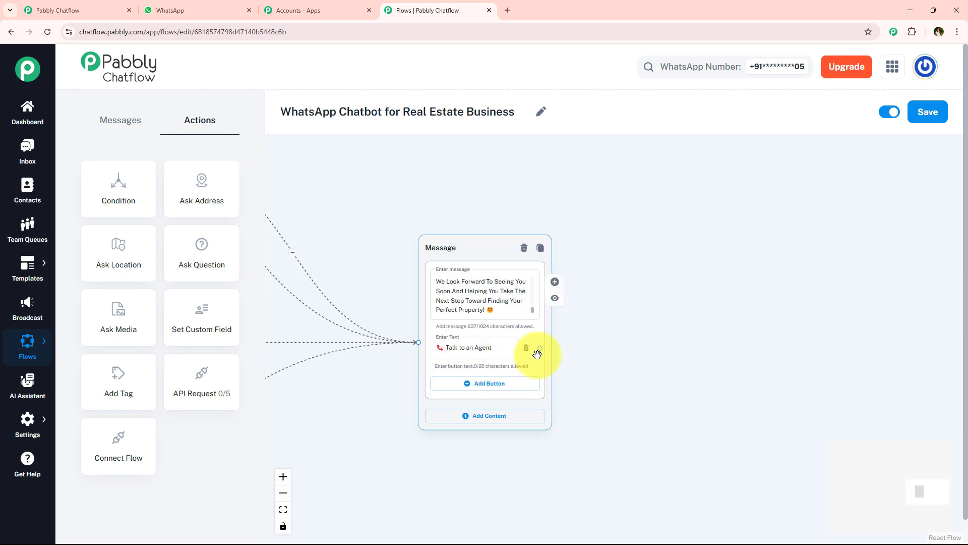
drag(539, 347, 665, 356)
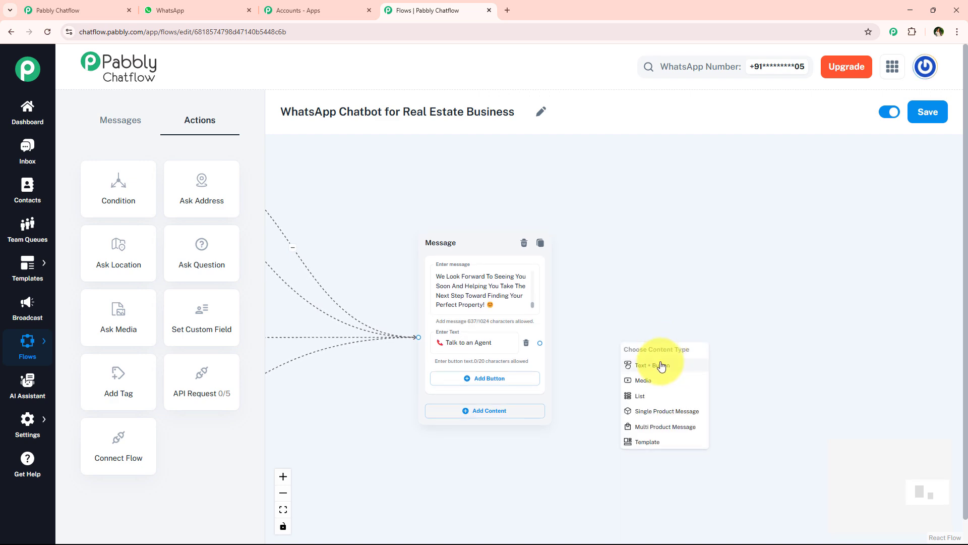
click(662, 366)
Copy the "Thank You For Reaching Out to UrbanNest Realty" message from the WhatsApp chat and paste it into the new agent message
click(217, 10)
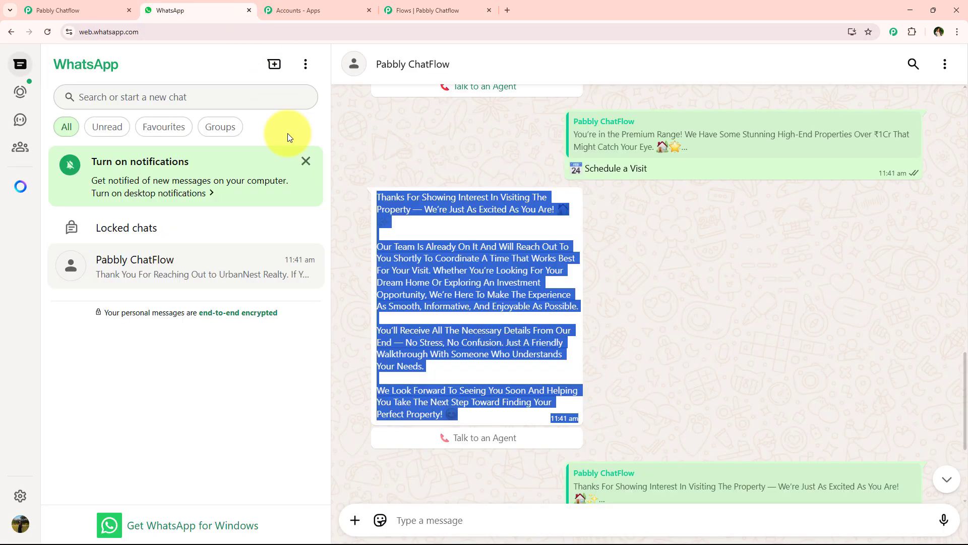
scroll(419, 301, down, 4)
drag(363, 333, 629, 477)
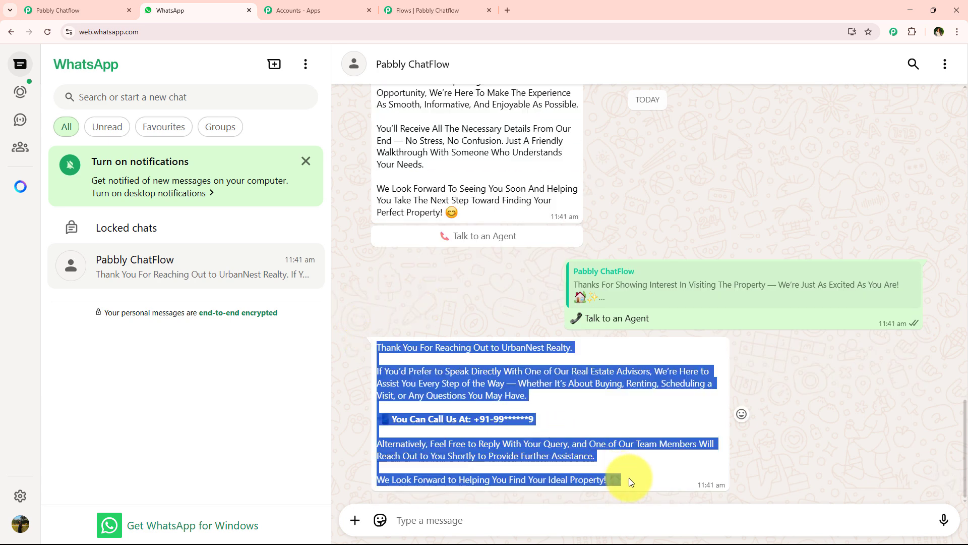
key(ctrl+c)
click(428, 10)
click(651, 303)
key(ctrl+v)
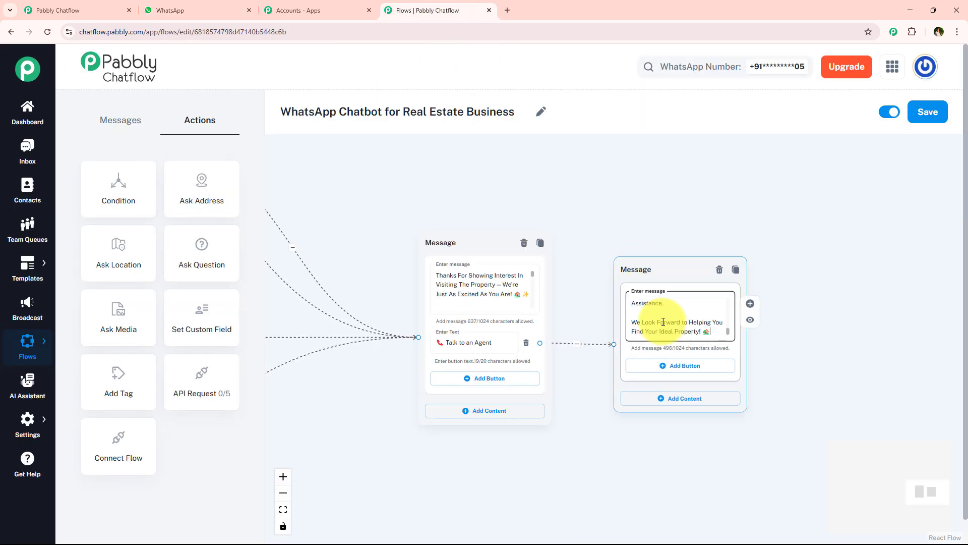
Connect the "Talk to an Agent" buttons of the three budget replies to the agent contact message
scroll(666, 333, down, 3)
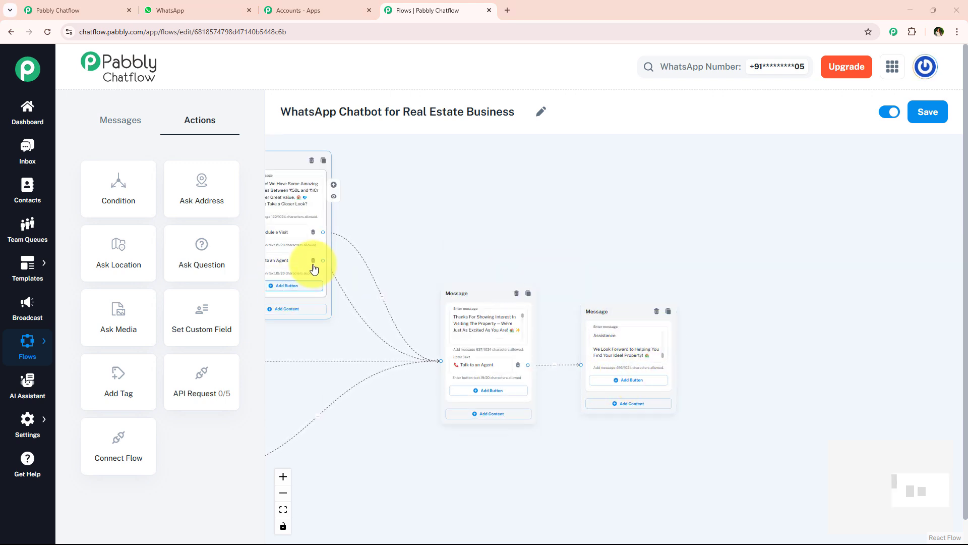
drag(324, 260, 580, 366)
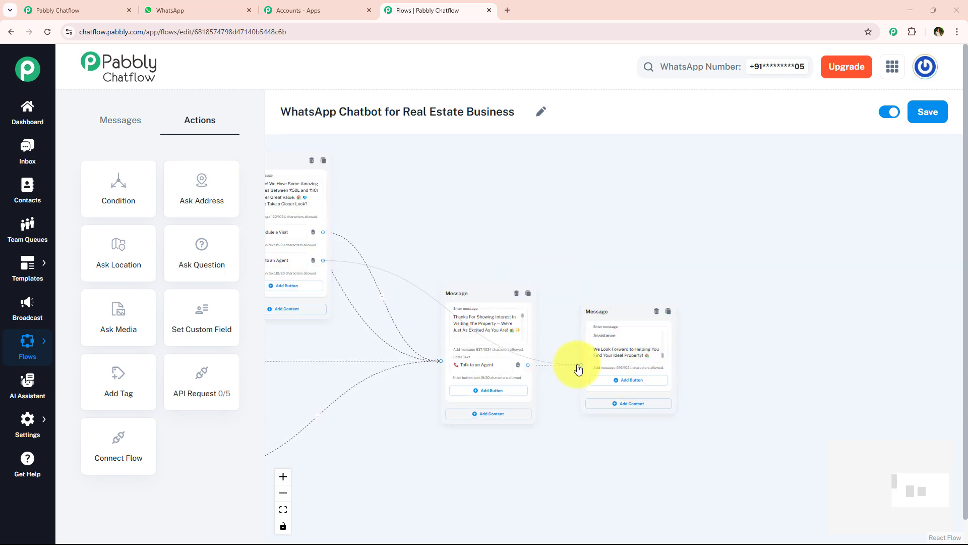
drag(387, 429, 497, 397)
scroll(346, 298, down, 4)
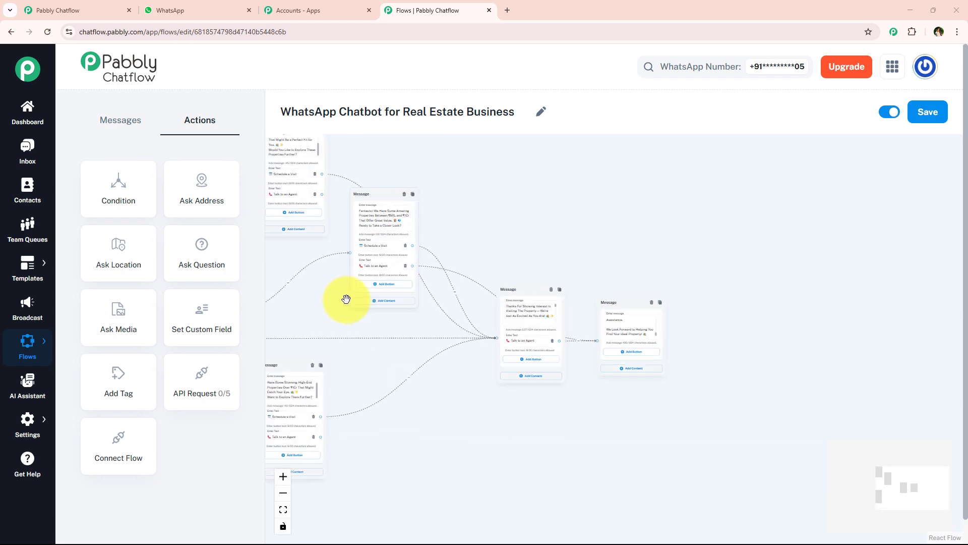
drag(358, 196, 631, 340)
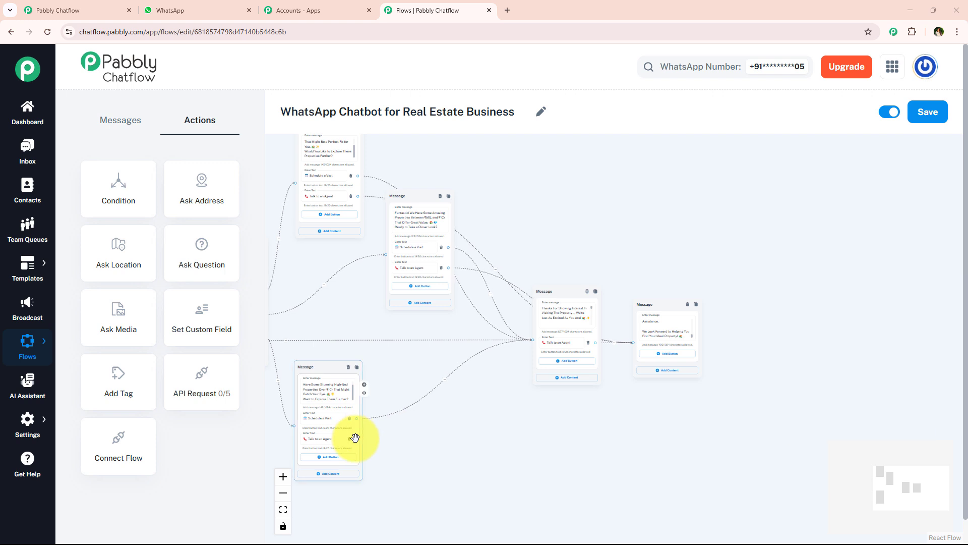
drag(357, 438, 634, 343)
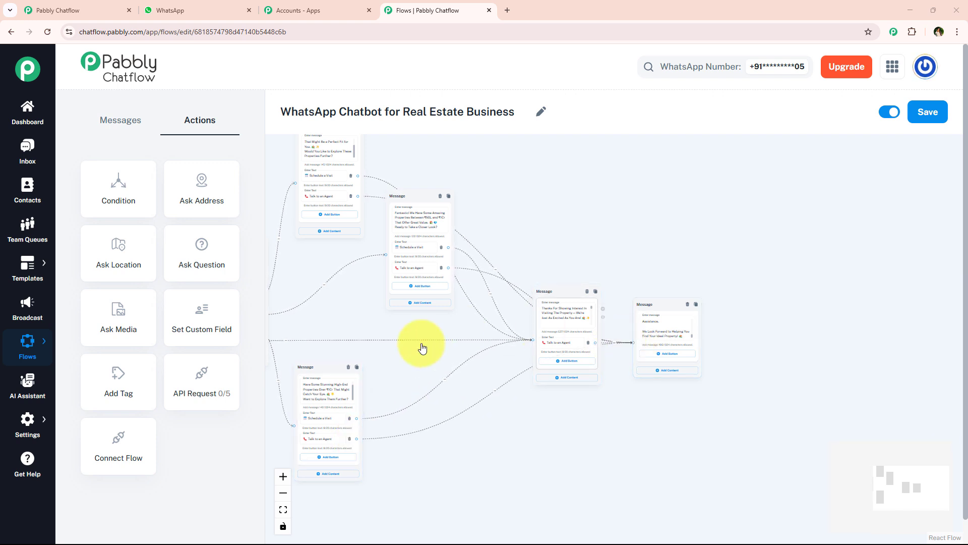
Review the connected flow and save it
scroll(418, 378, down, 4)
scroll(424, 353, up, 2)
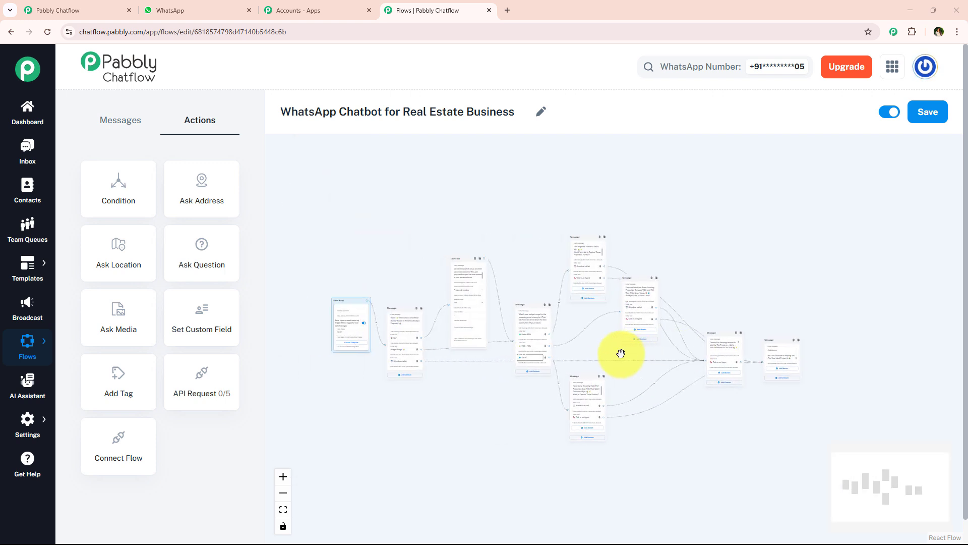
scroll(348, 322, up, 5)
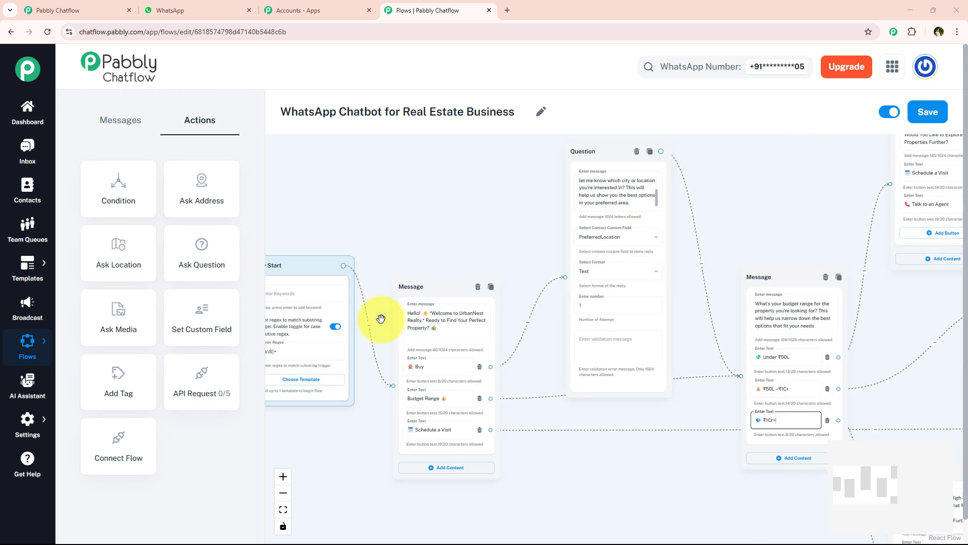
scroll(354, 293, down, 5)
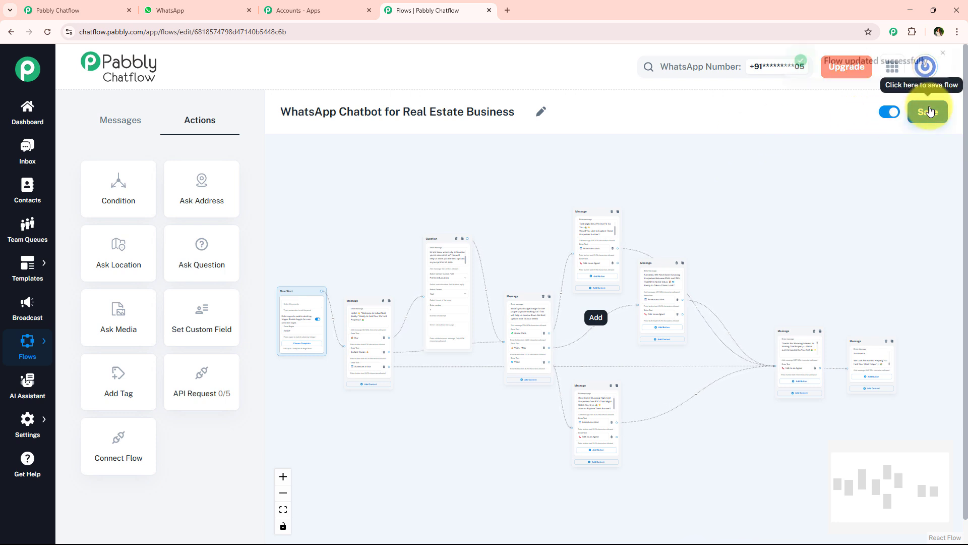
drag(822, 81, 937, 84)
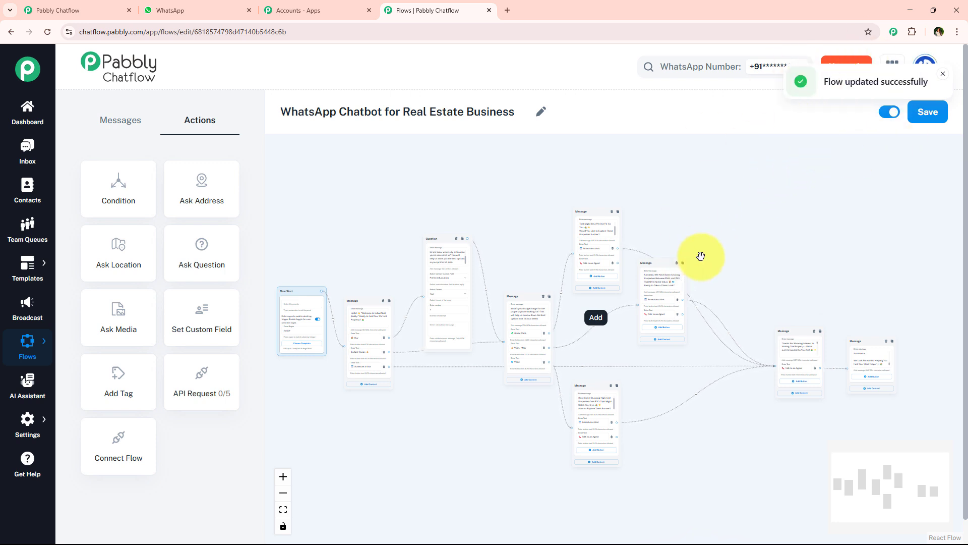
Switch to WhatsApp and clear the Pabbly ChatFlow chat
click(194, 5)
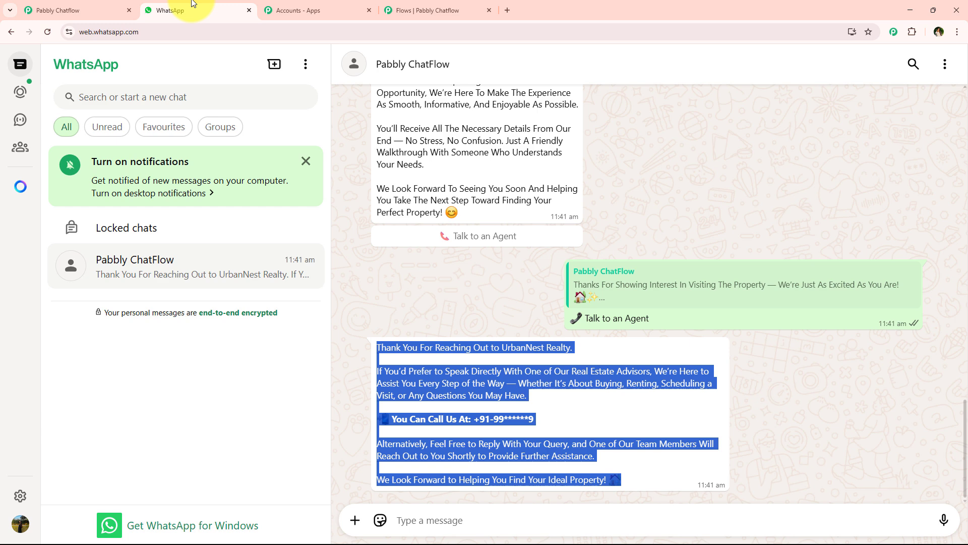
click(568, 210)
click(945, 63)
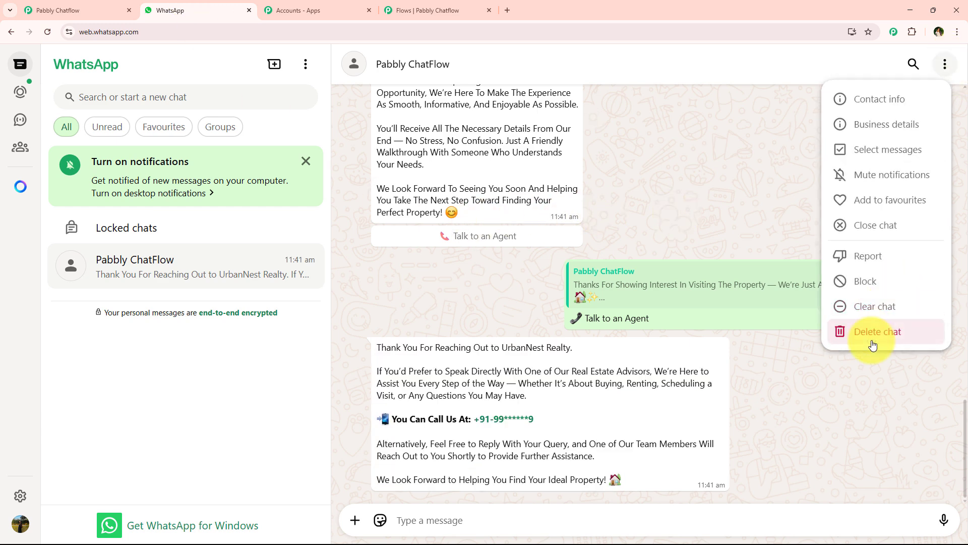
click(869, 307)
click(590, 332)
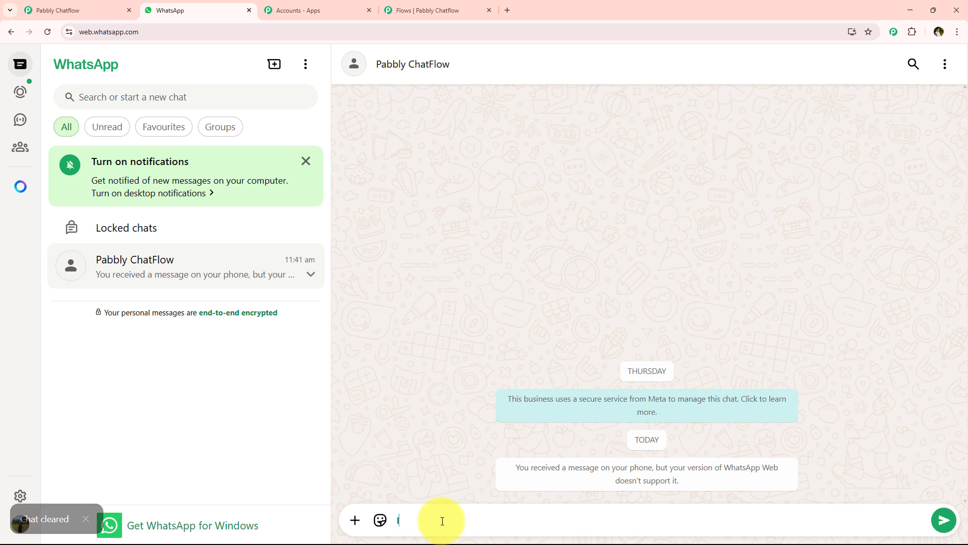
Send "I want to buy a house" to the chatbot and answer its welcome message with "Budget Range"
text(w)
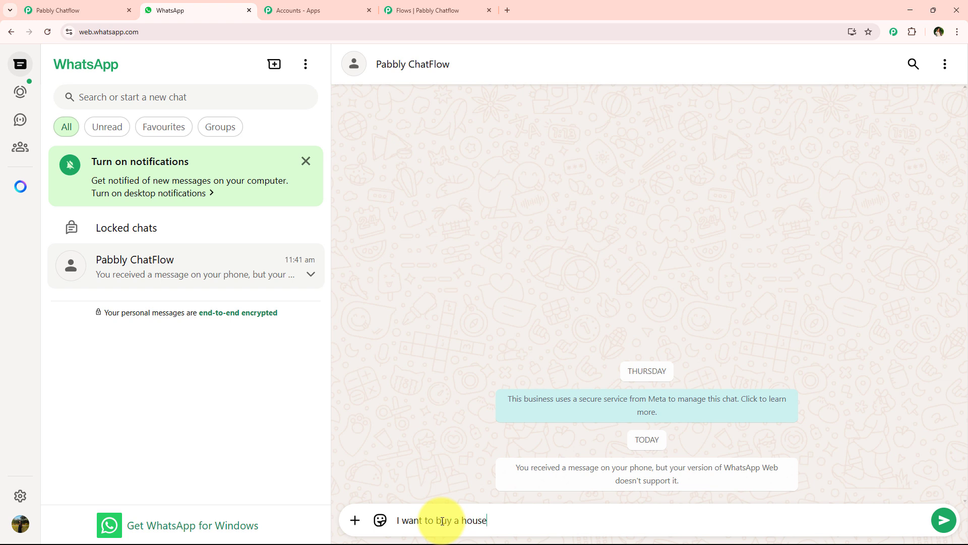
text(ant to buy a house)
key(Return)
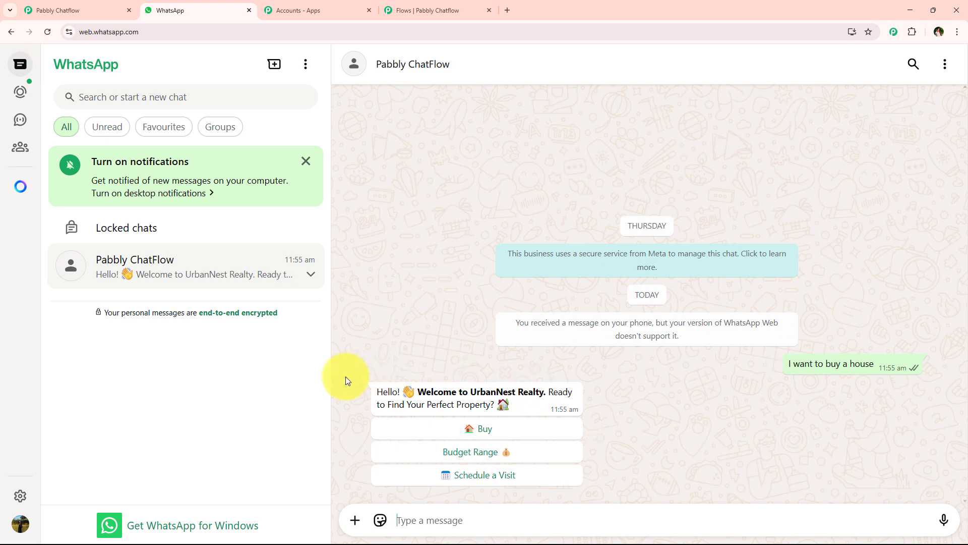
click(506, 451)
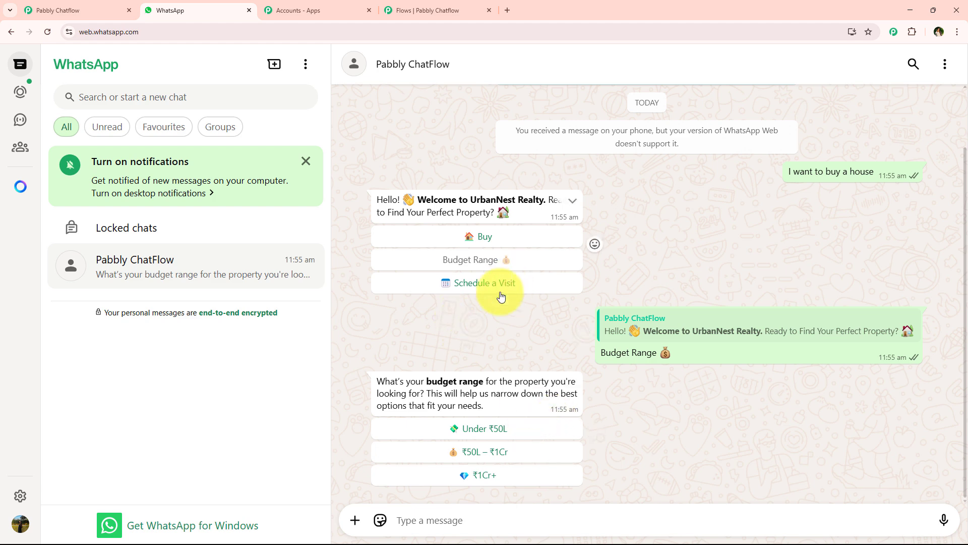
Switch to the real estate chatbot flow in Pabbly Chatflow and examine its start trigger, welcome message and reply button connections
scroll(440, 322, up, 2)
scroll(433, 289, down, 2)
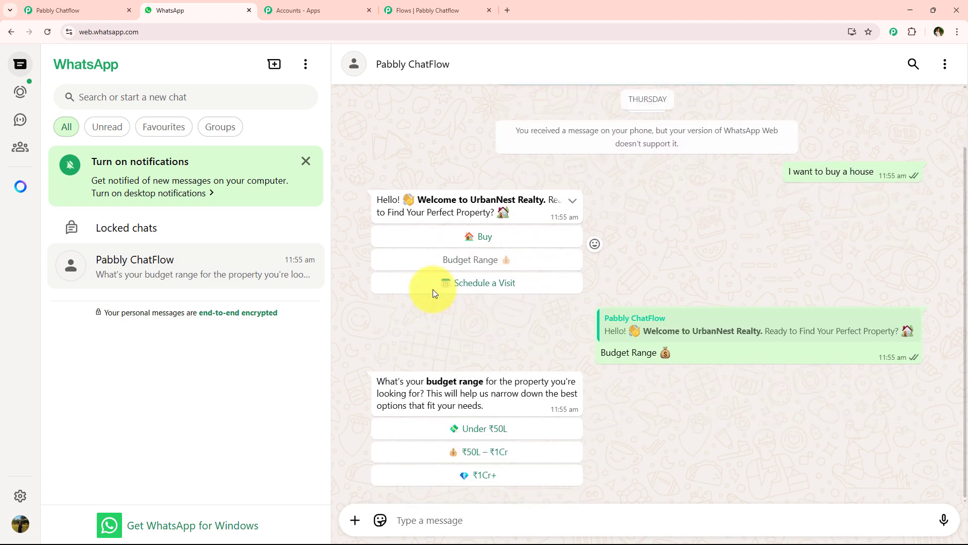
click(424, 2)
scroll(488, 237, down, 2)
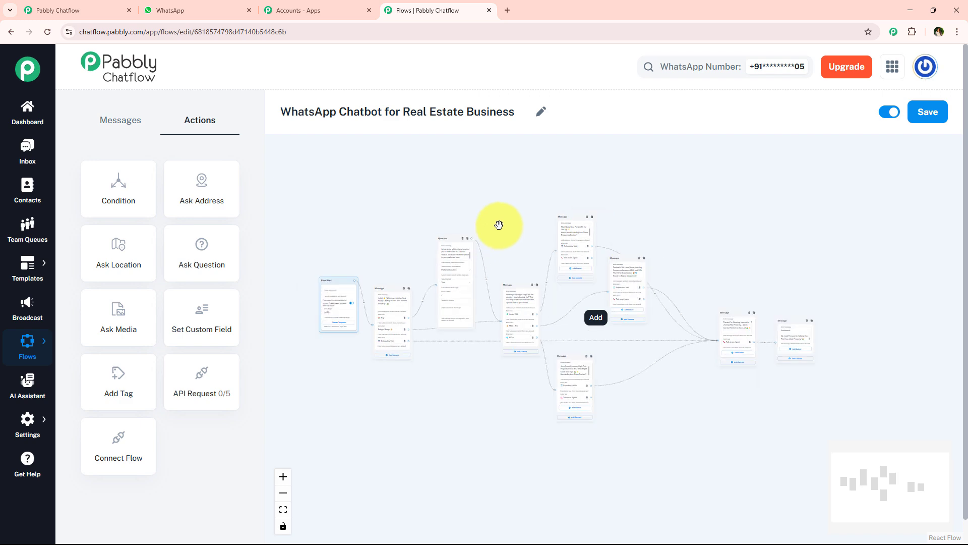
scroll(498, 225, up, 3)
drag(569, 229, 689, 241)
scroll(422, 246, up, 7)
drag(506, 300, 533, 134)
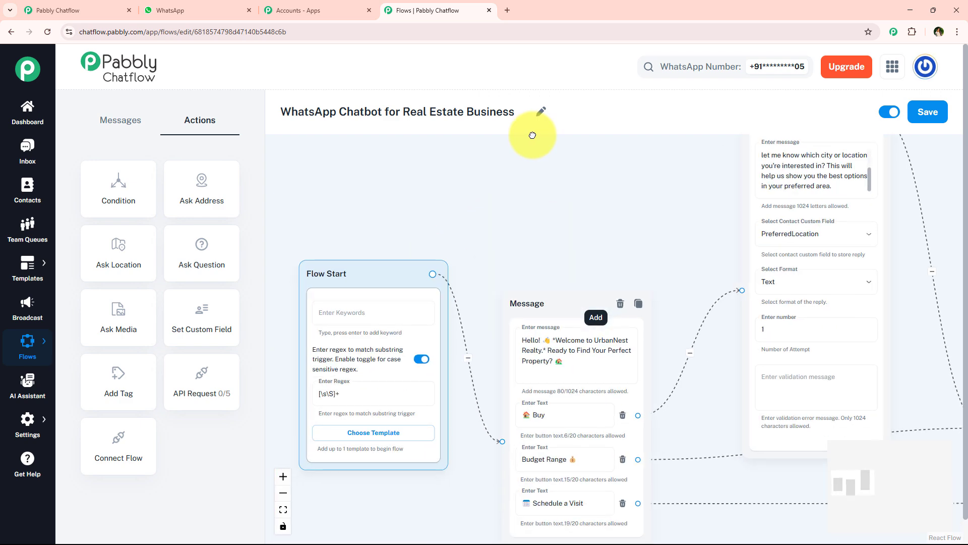
scroll(521, 274, up, 1)
drag(529, 260, 572, 215)
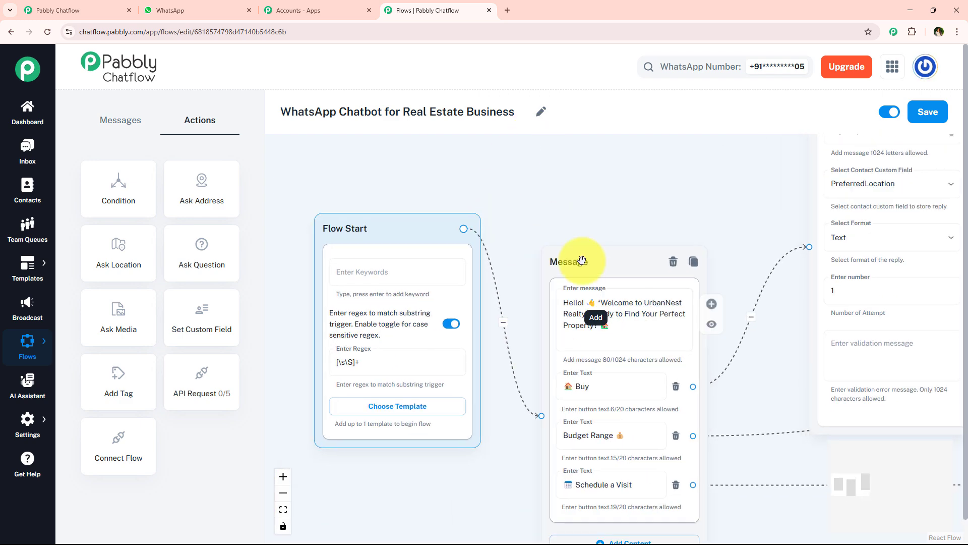
scroll(582, 316, down, 2)
scroll(582, 317, down, 2)
scroll(526, 233, up, 4)
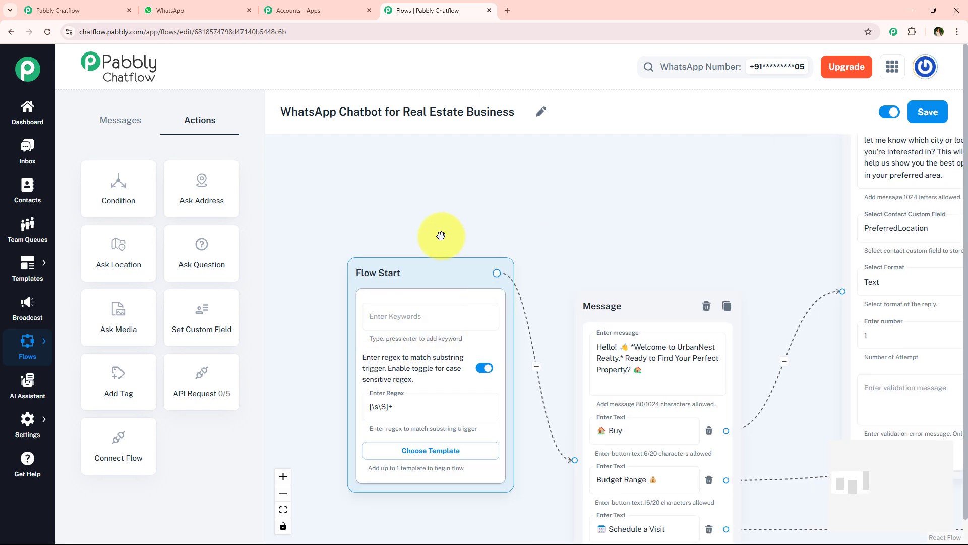
Open the inbox and check the test contact's chatbot conversation and the PreferredLocation entry in the contact custom fields
click(17, 155)
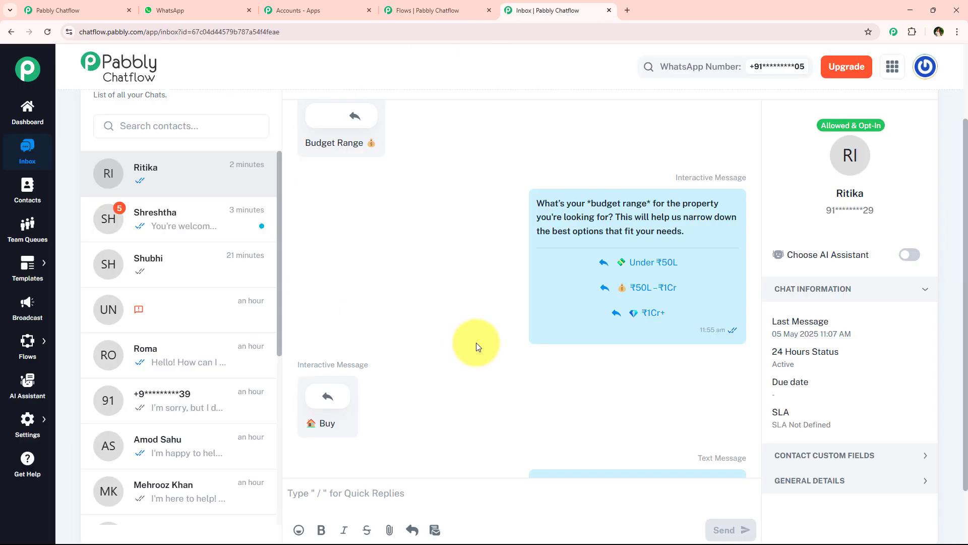
scroll(428, 350, up, 1)
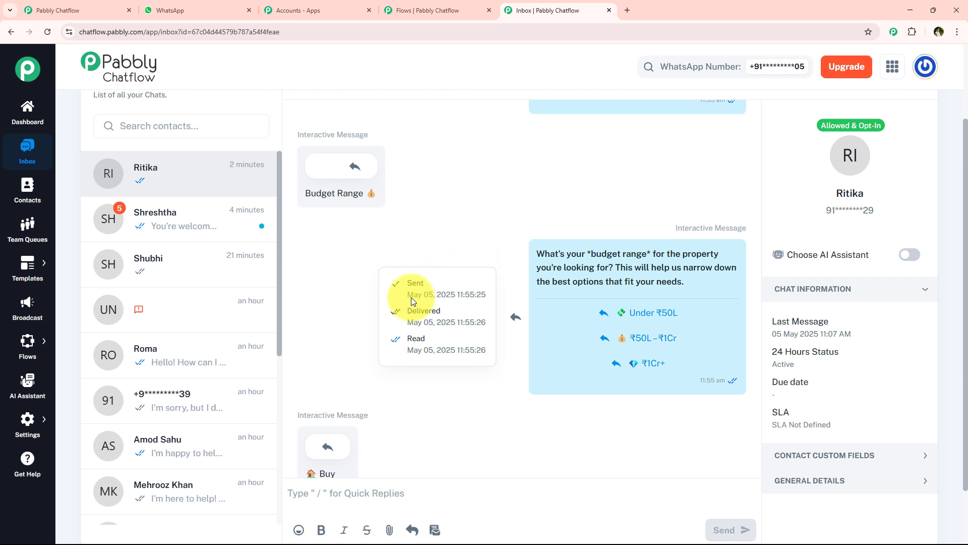
scroll(429, 315, down, 5)
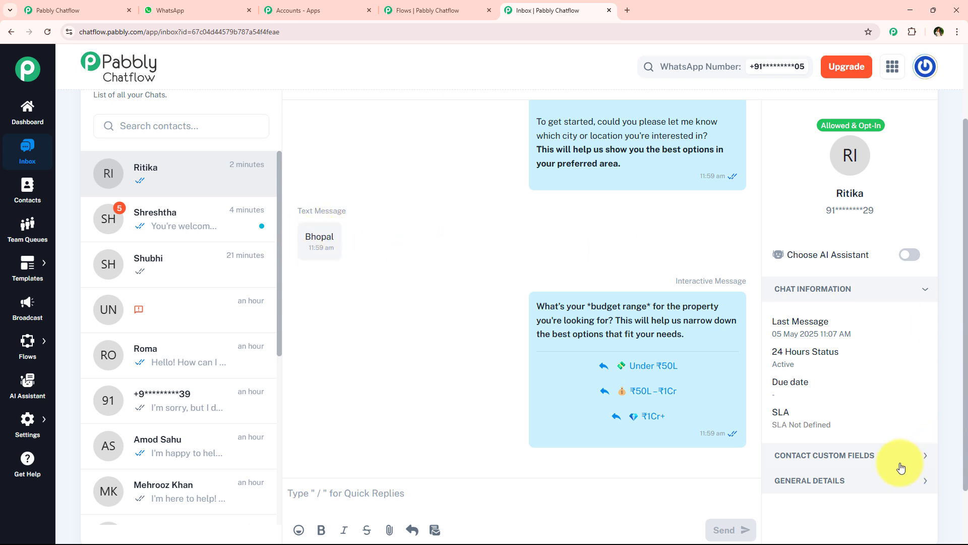
click(842, 455)
scroll(842, 334, down, 3)
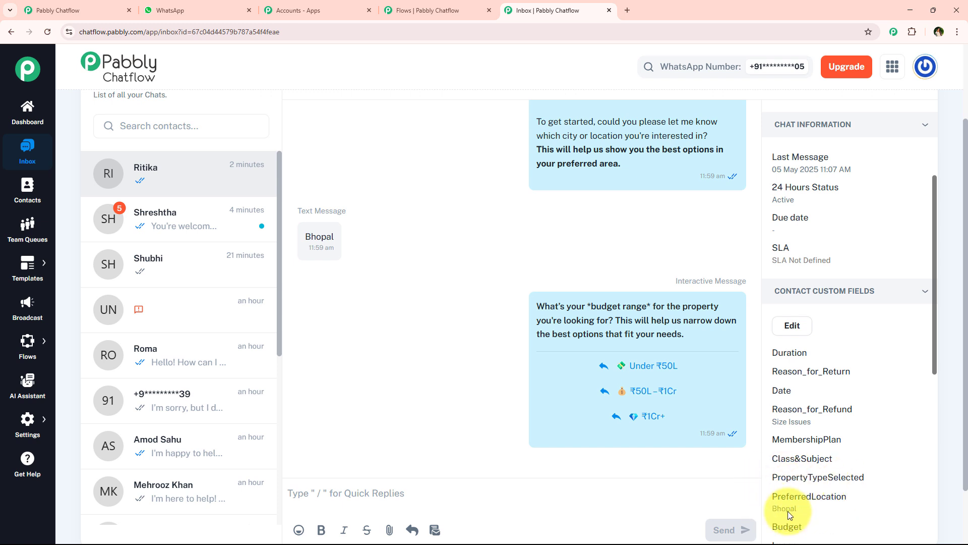
Return to the real estate chatbot flow and examine the whole connected sequence from Flow Start to the agent contact message
click(407, 14)
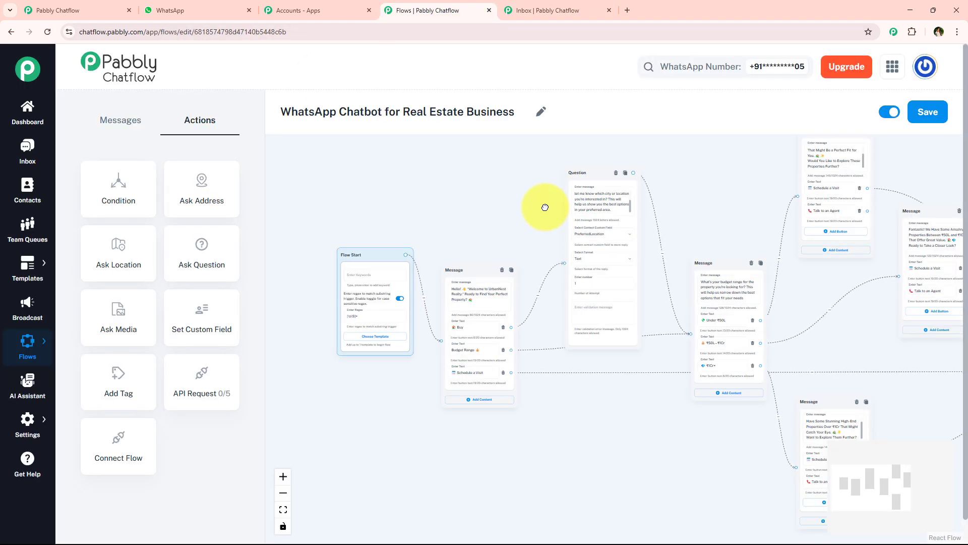
scroll(512, 230, down, 3)
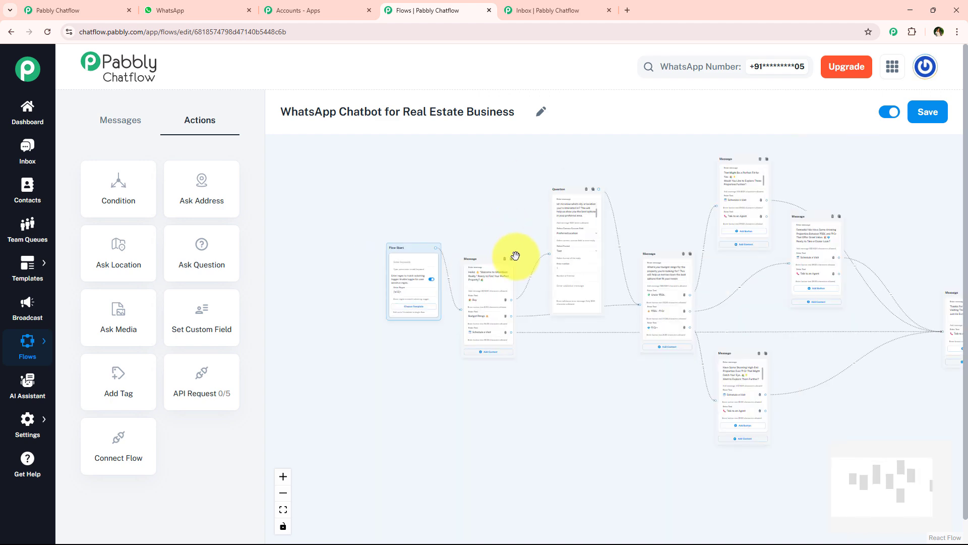
scroll(898, 280, up, 1)
drag(896, 278, 713, 266)
scroll(712, 265, down, 3)
drag(723, 228, 756, 289)
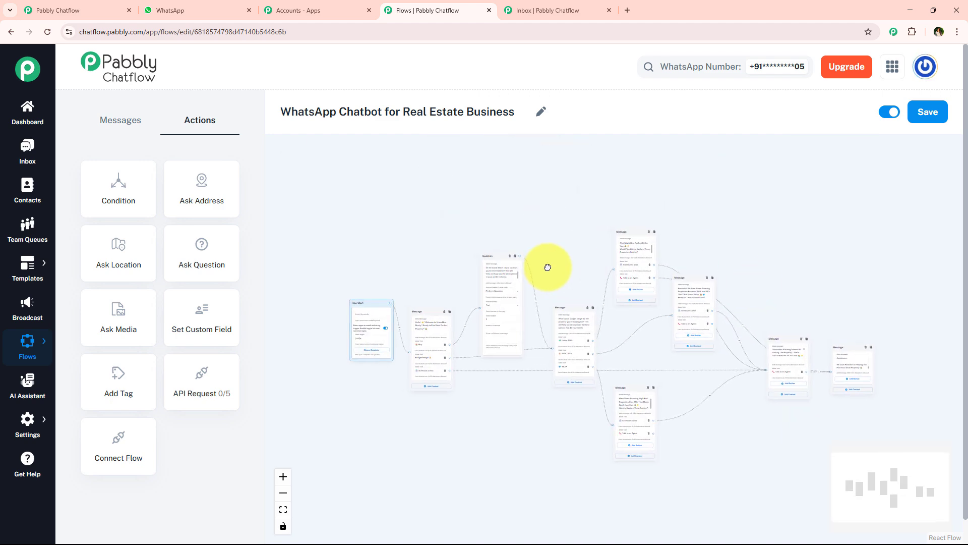
scroll(467, 264, up, 3)
scroll(467, 266, up, 1)
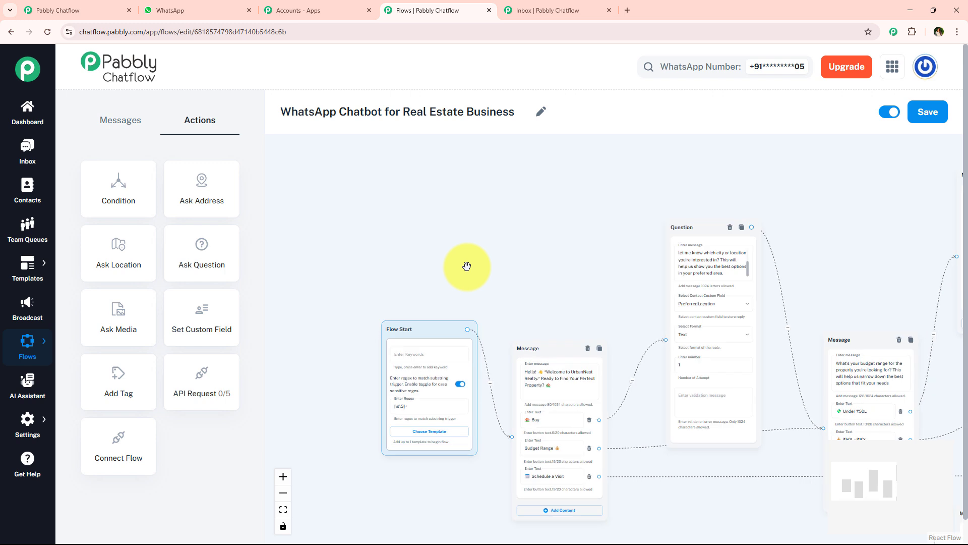